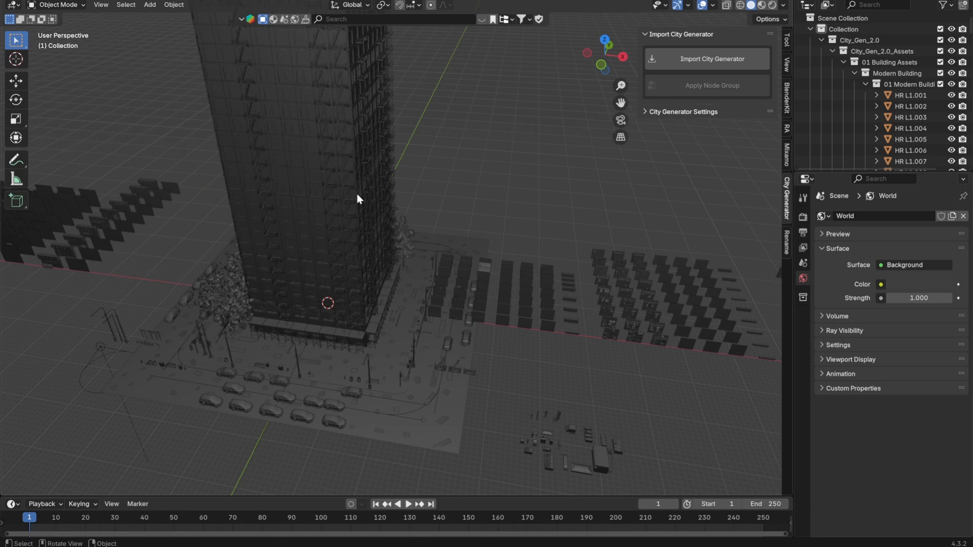
- Examine the generated high-rise and the rows of facade modules laid out beside it
shift+middle_drag(610, 288, 512, 255)
scroll(525, 303, up, 5)
scroll(416, 353, down, 6)
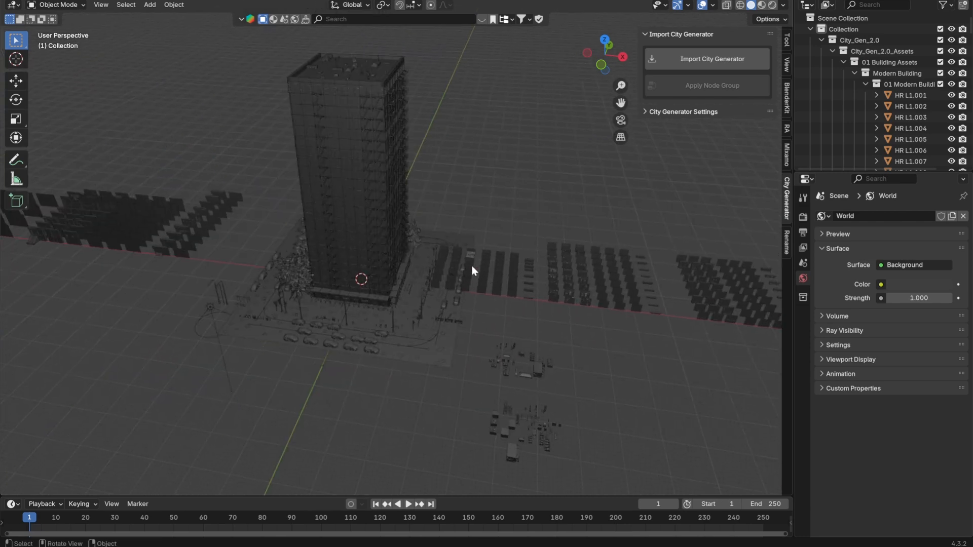
click(401, 221)
middle_drag(401, 221, 442, 267)
scroll(347, 214, up, 5)
scroll(550, 291, down, 4)
shift+middle_drag(550, 291, 573, 299)
scroll(573, 299, up, 3)
scroll(572, 303, up, 4)
- Select the three detailed panels in the second US row and check in Edit Mode where the building uses their meshes
click(494, 375)
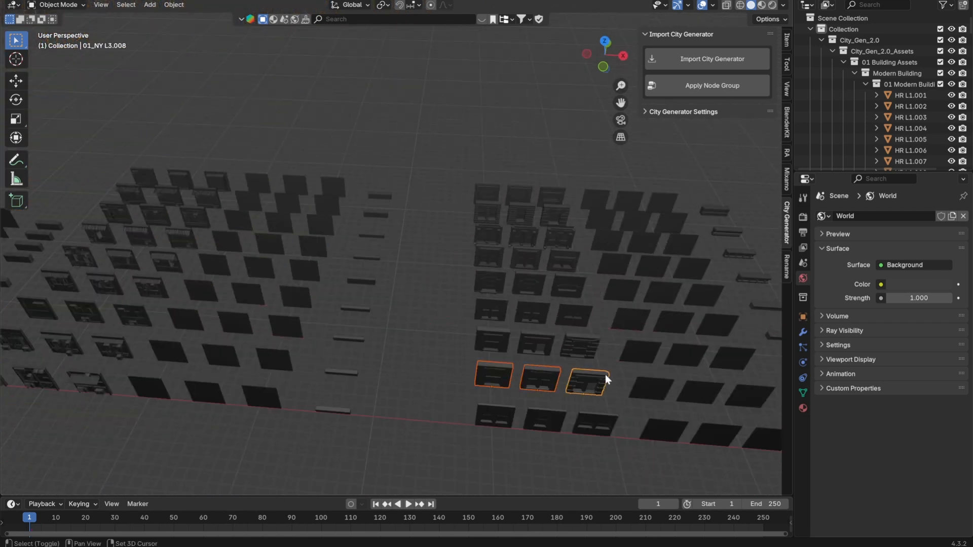
key(KP_Decimal)
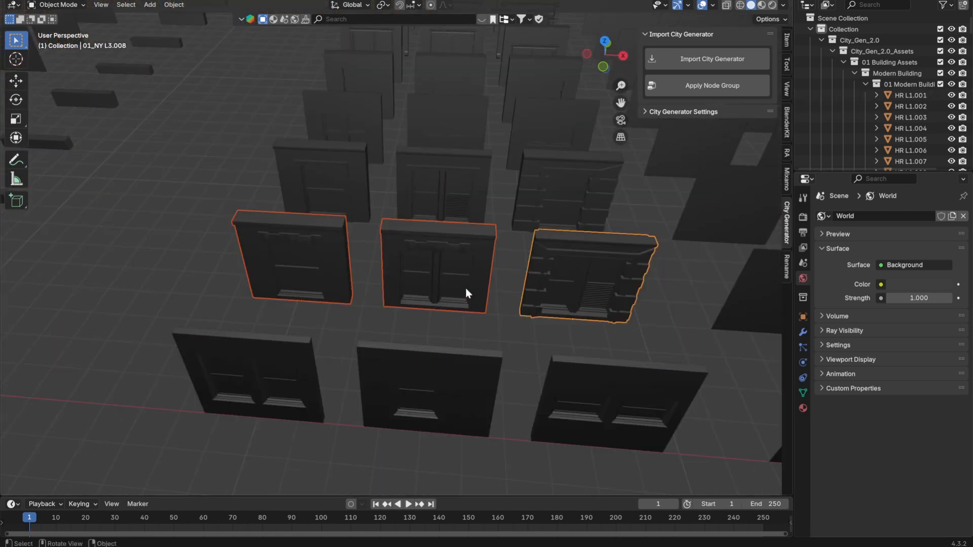
key(Tab)
scroll(457, 256, down, 10)
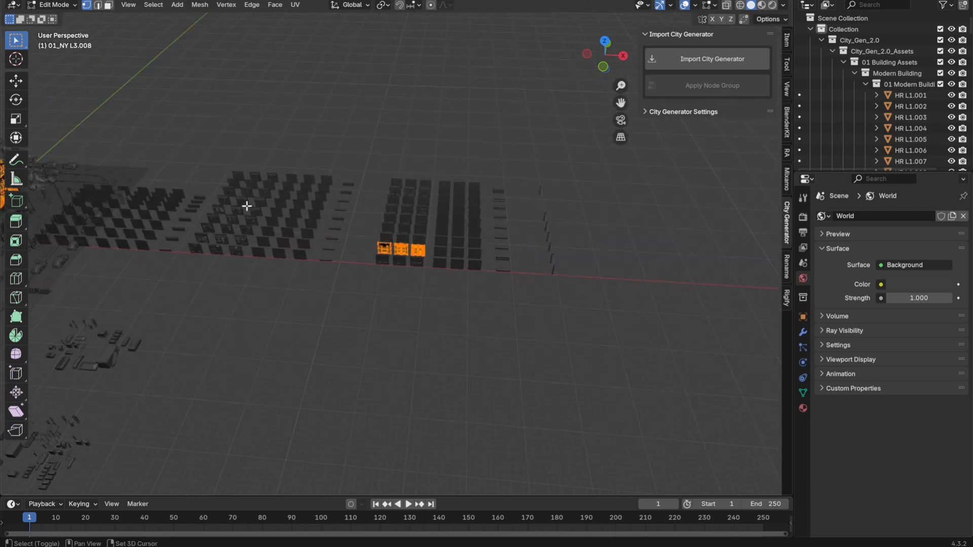
shift+middle_drag(252, 202, 671, 226)
middle_drag(539, 236, 425, 169)
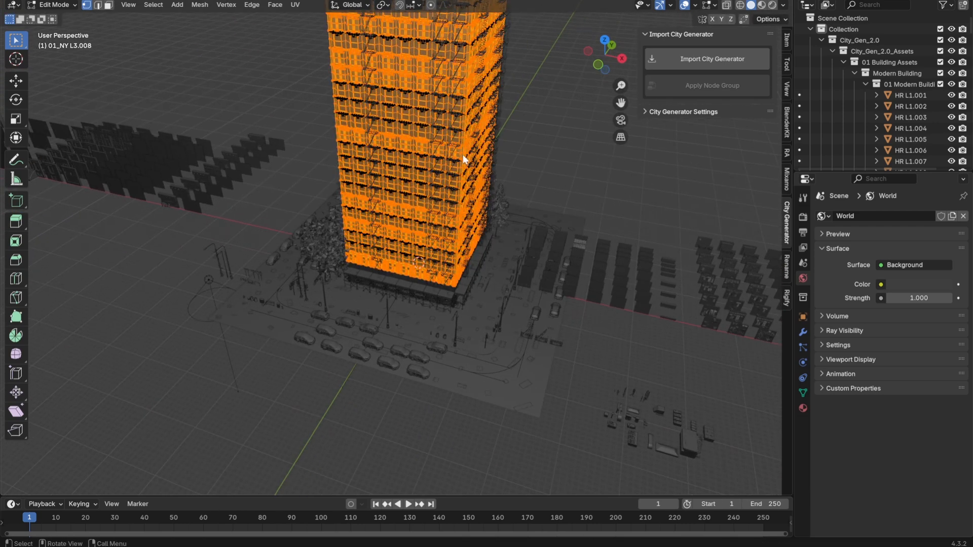
key(Tab)
- In face select mode, pull part of the mesh of panel 01_NY L3.008 forward into a long bar with the Move tool
scroll(568, 311, up, 2)
scroll(568, 311, up, 8)
key(Tab)
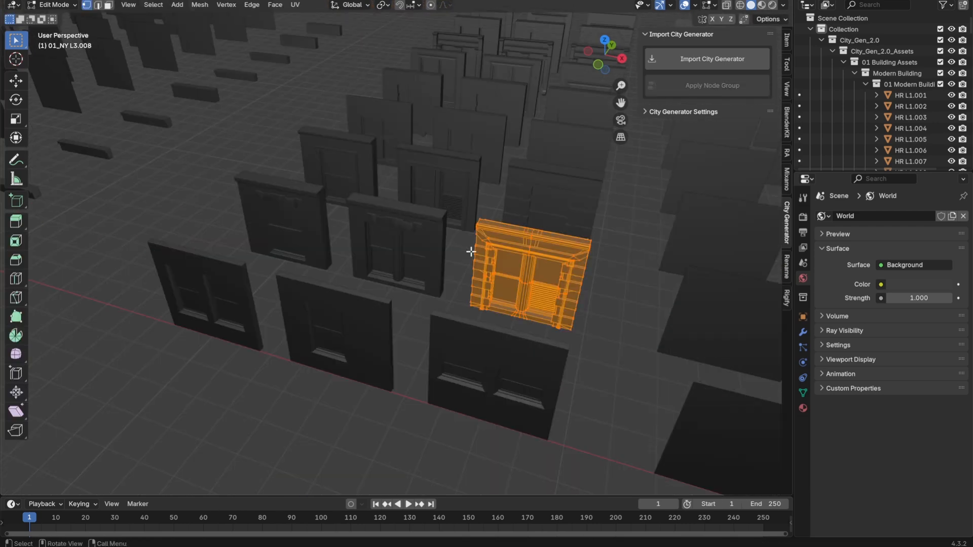
click(111, 7)
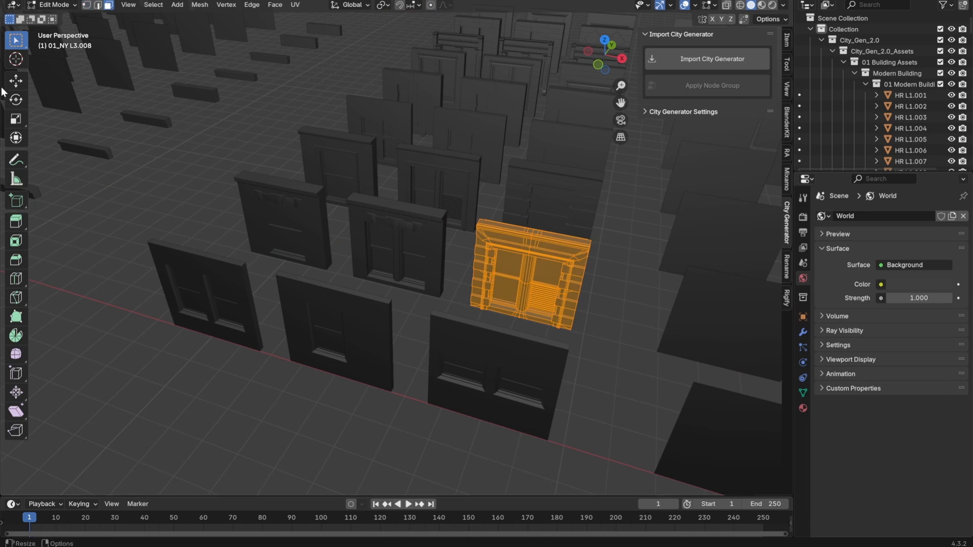
key(shift+space)
key(g)
key(KP_Decimal)
click(538, 173)
middle_drag(538, 172, 484, 211)
drag(478, 247, 321, 246)
key(Tab)
- Examine how the panel edit affects the generated building, and review the edited panel among the US facade rows
middle_drag(321, 246, 3, 81)
scroll(506, 262, down, 4)
scroll(354, 309, down, 8)
click(575, 297)
click(23, 77)
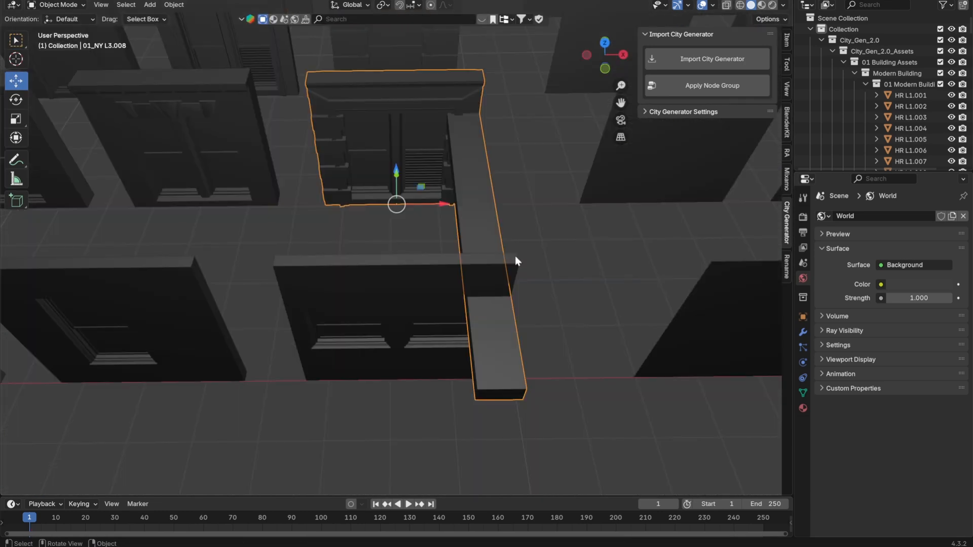
middle_drag(515, 257, 430, 264)
scroll(430, 263, down, 4)
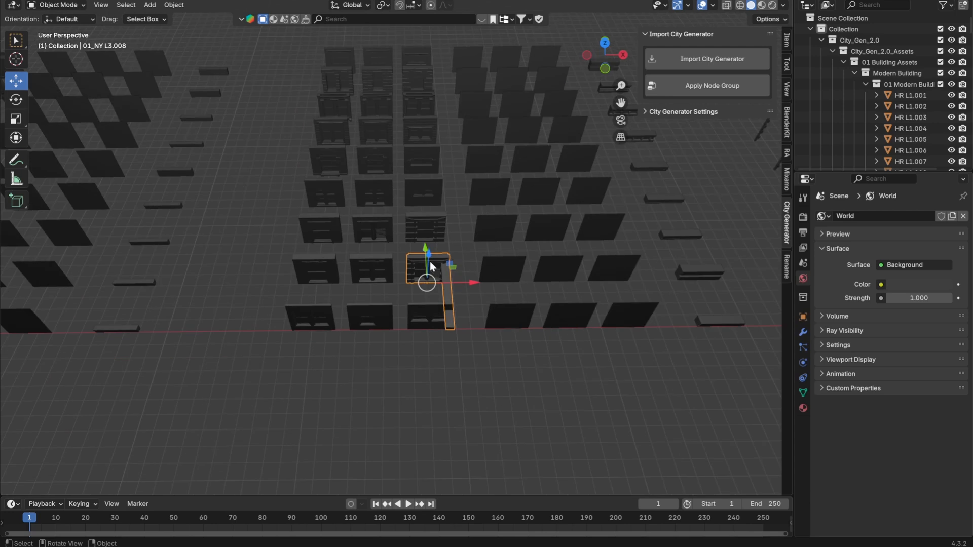
scroll(356, 187, down, 2)
middle_drag(356, 187, 403, 220)
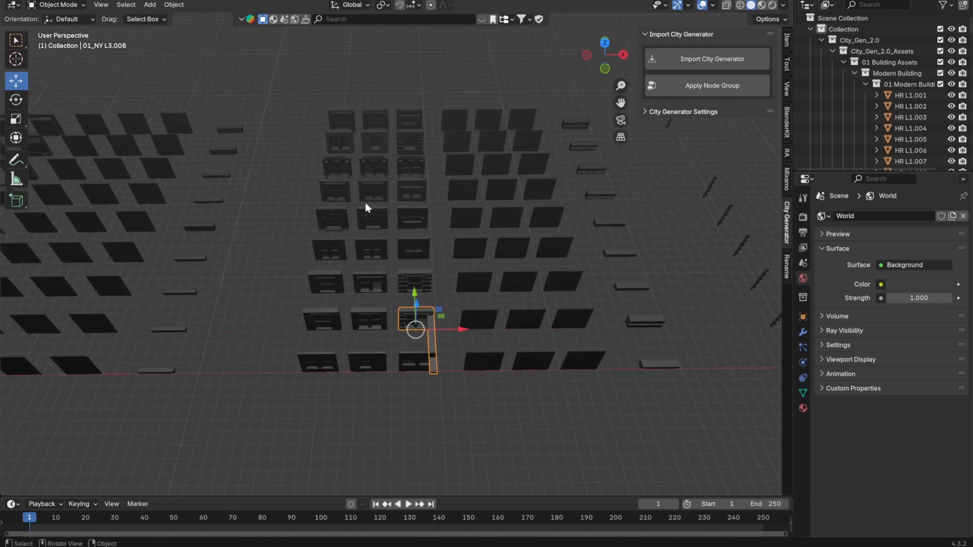
- Collapse the Modern Building and Asian Building collections and expand the US Building collection
click(865, 83)
drag(863, 93, 862, 128)
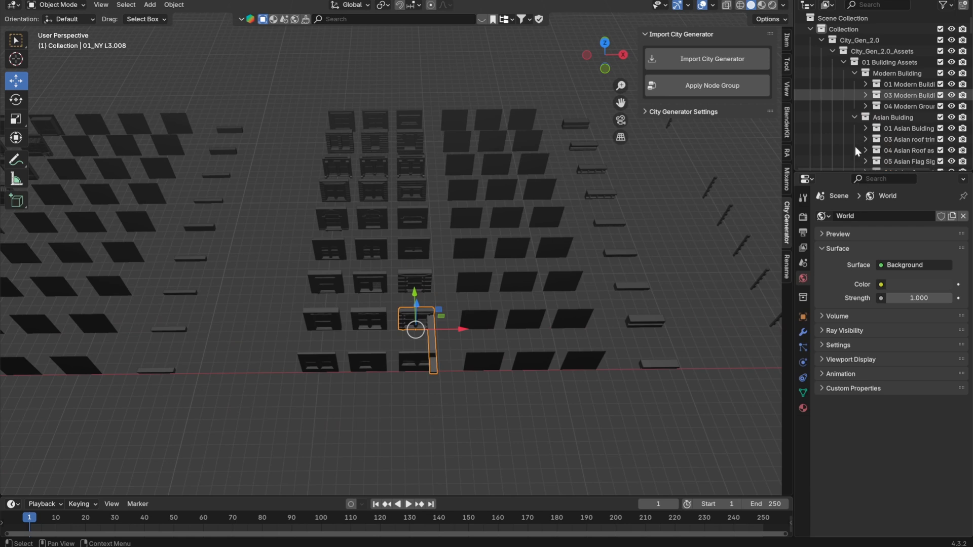
click(854, 73)
click(855, 84)
click(898, 94)
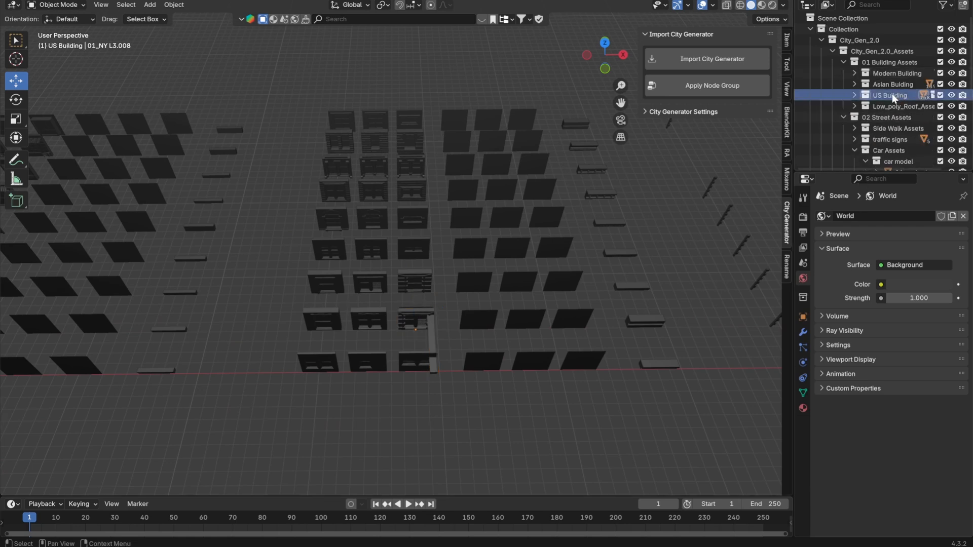
click(854, 96)
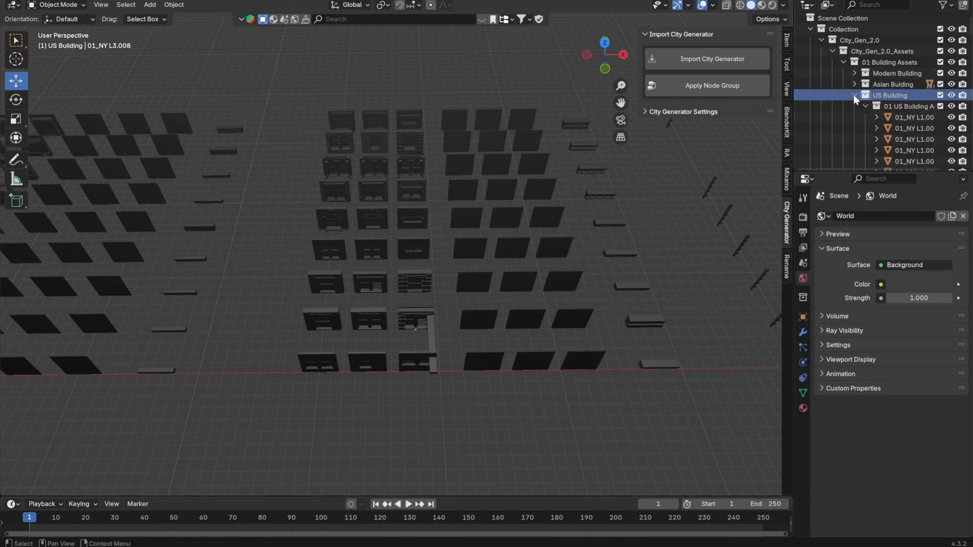
- Widen the Outliner and expand the 01 US Building Assets collection to review its objects
drag(794, 117, 713, 117)
click(814, 106)
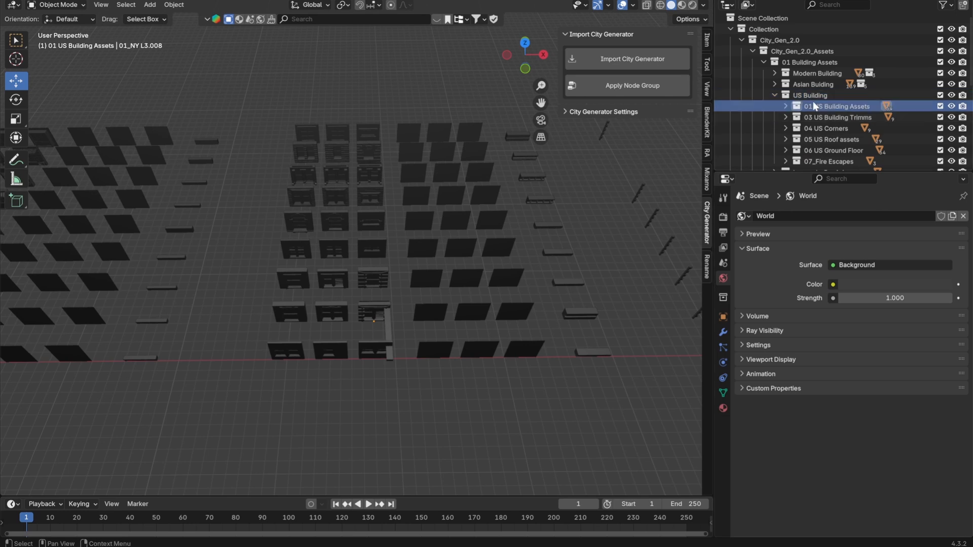
click(786, 107)
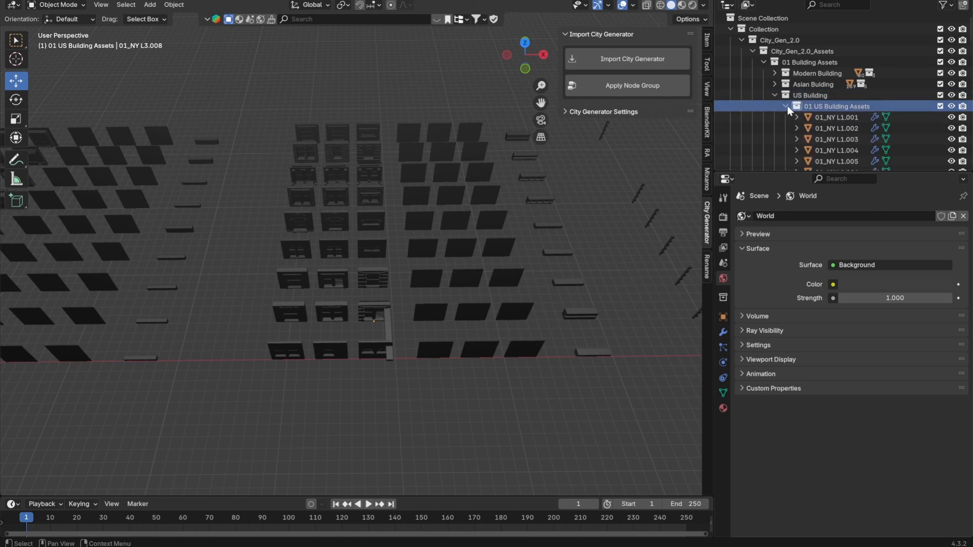
scroll(817, 117, down, 3)
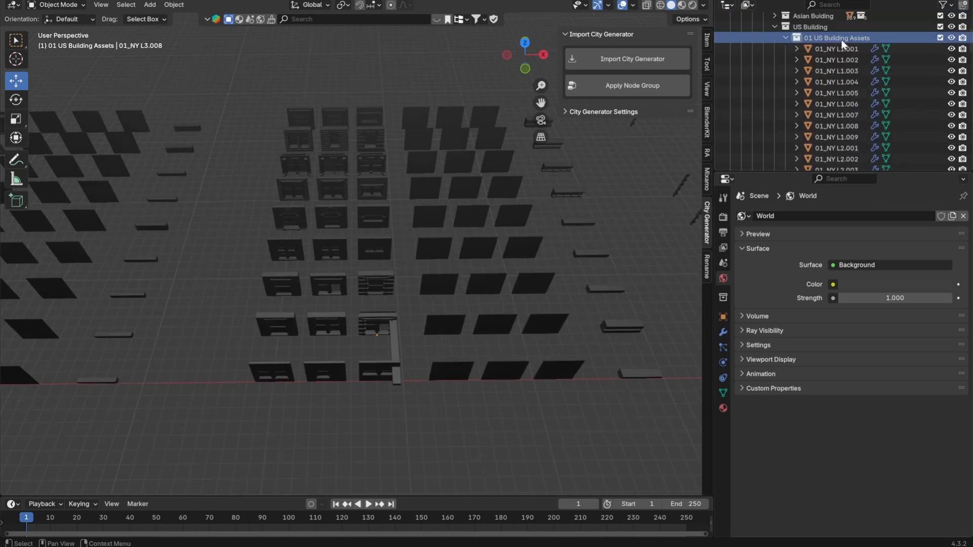
- Select the three detailed facade panels in the second row of the US building assets
shift+middle_drag(370, 137, 421, 199)
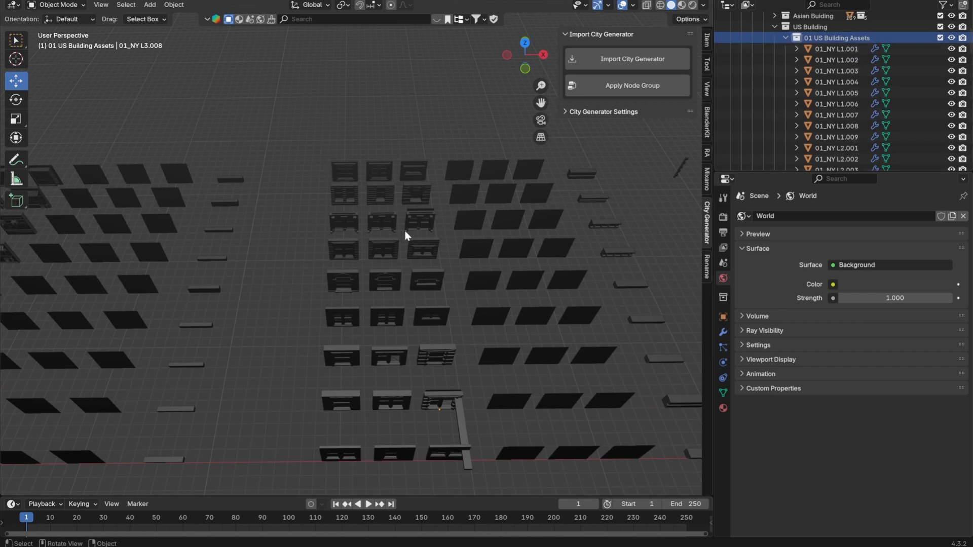
scroll(397, 225, up, 3)
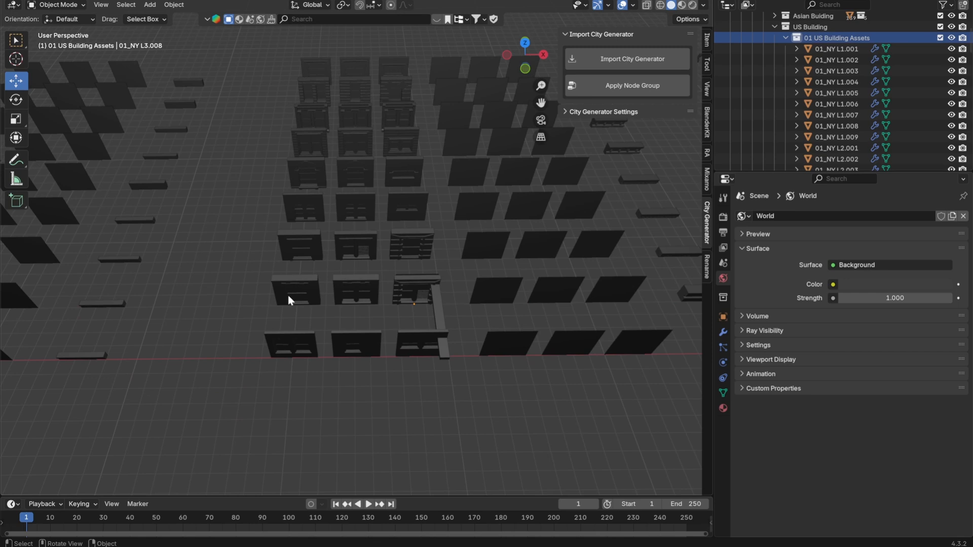
click(288, 296)
shift+click(354, 297)
shift+click(425, 297)
scroll(430, 327, up, 1)
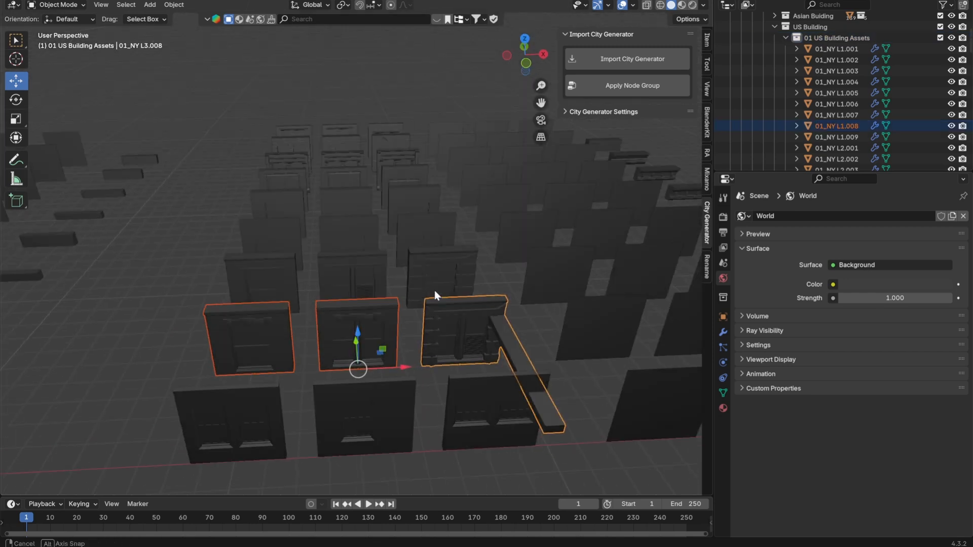
- Select the front-row panel 01_NY L1.009 and show its object transform properties
scroll(397, 257, down, 2)
click(261, 381)
shift+middle_drag(261, 382, 327, 312)
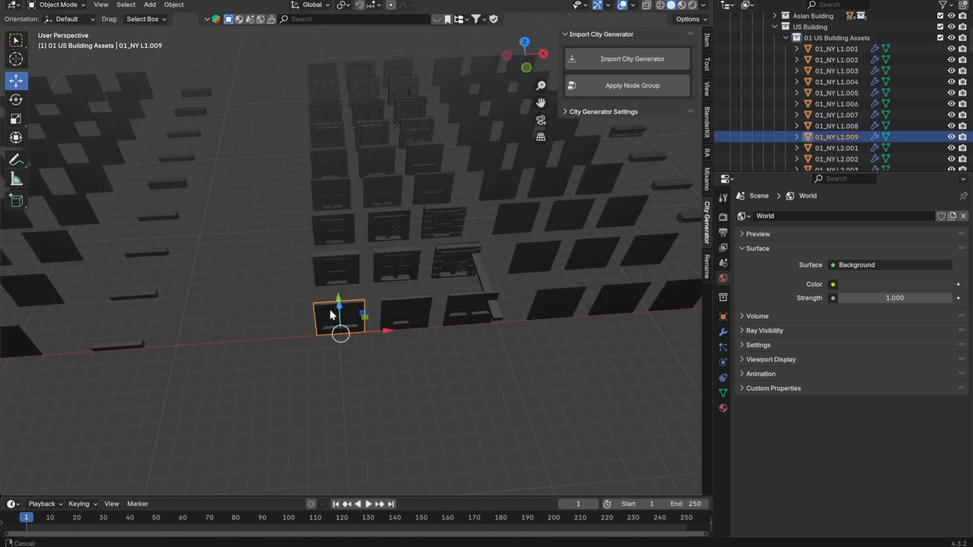
click(723, 317)
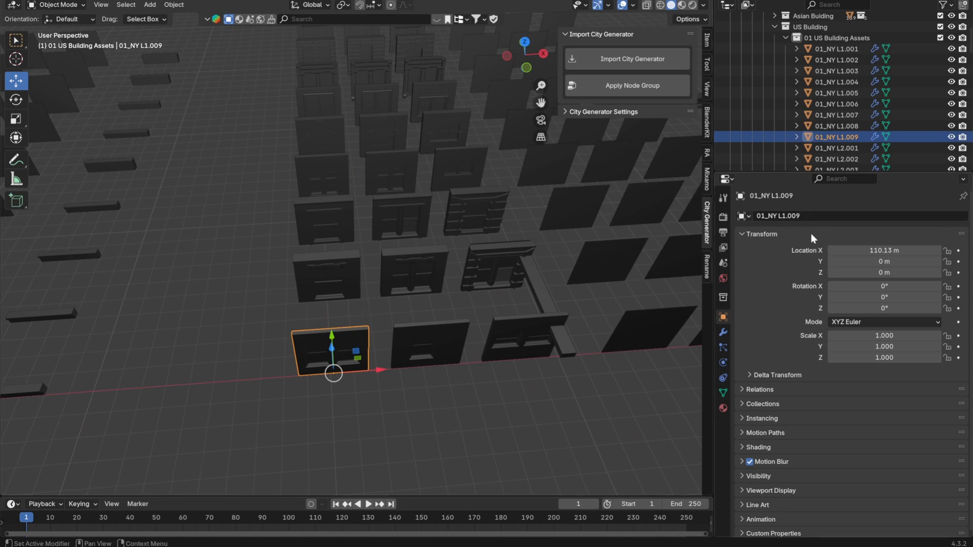
middle_drag(515, 384, 432, 287)
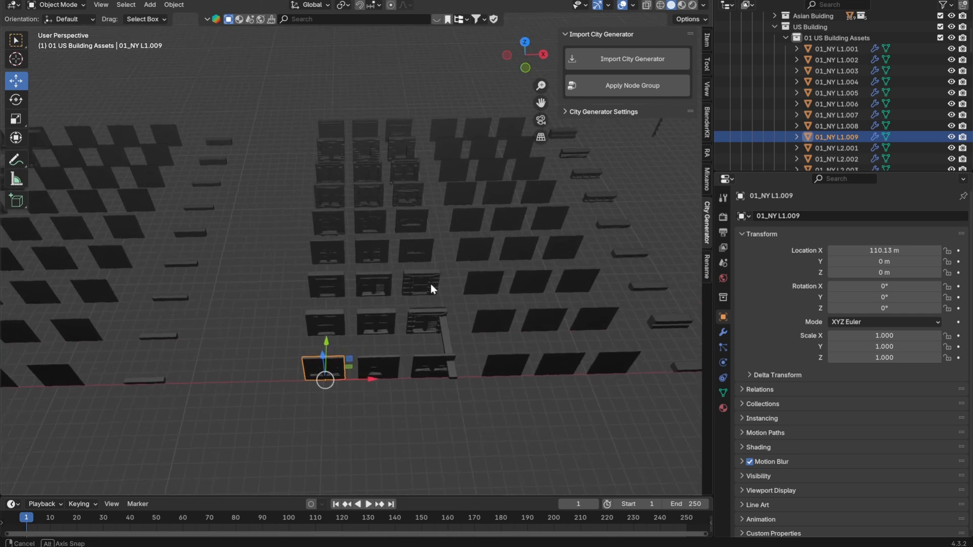
- Delete the US facade panels in every row behind the front row, keeping the six front-row panels
middle_drag(286, 99, 276, 91)
drag(297, 81, 556, 354)
middle_drag(514, 334, 493, 323)
key(x)
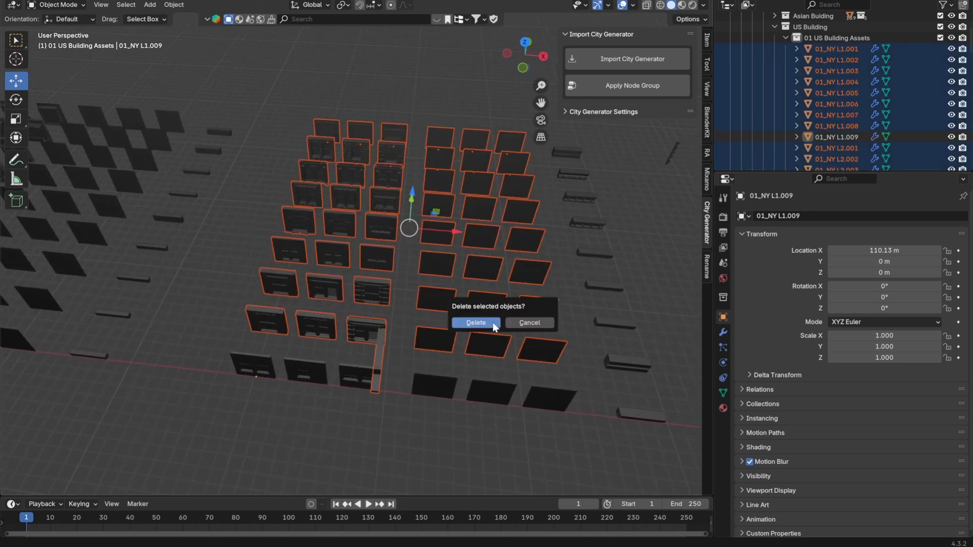
click(493, 324)
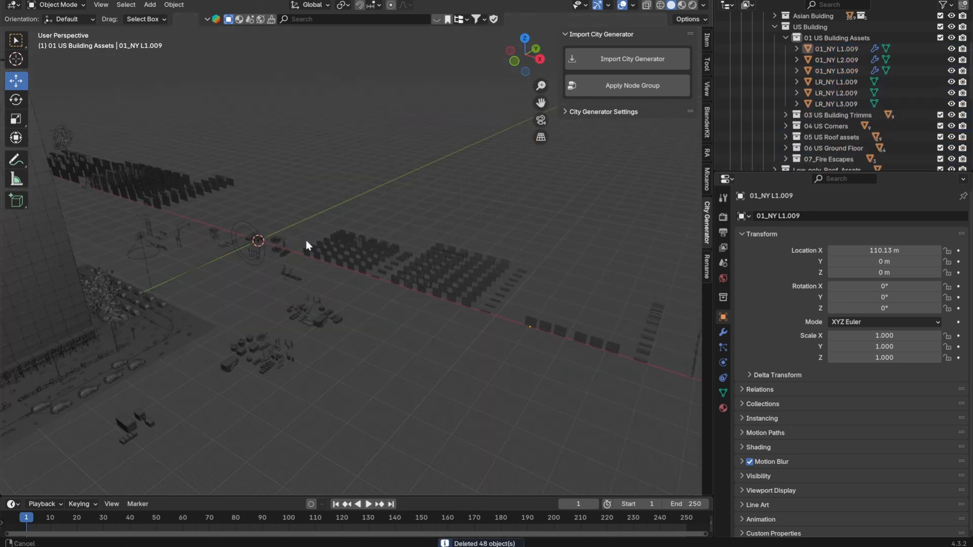
- Survey the scene after the deletion and frame the remaining US facade panels
middle_drag(306, 245, 203, 290)
click(681, 319)
key(Tab)
key(Tab)
key(KP_Decimal)
middle_drag(528, 240, 452, 276)
- Review the front-row detailed panels and their low-resolution counterparts, selecting LR_NY L1.009
drag(231, 216, 386, 337)
shift+middle_drag(409, 294, 365, 292)
click(427, 265)
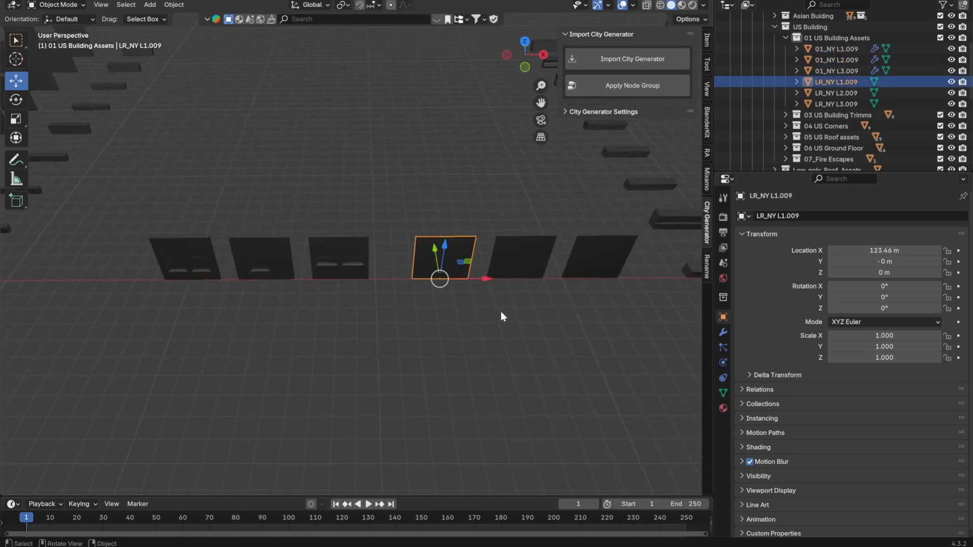
shift+middle_drag(501, 312, 437, 322)
click(462, 278)
click(385, 282)
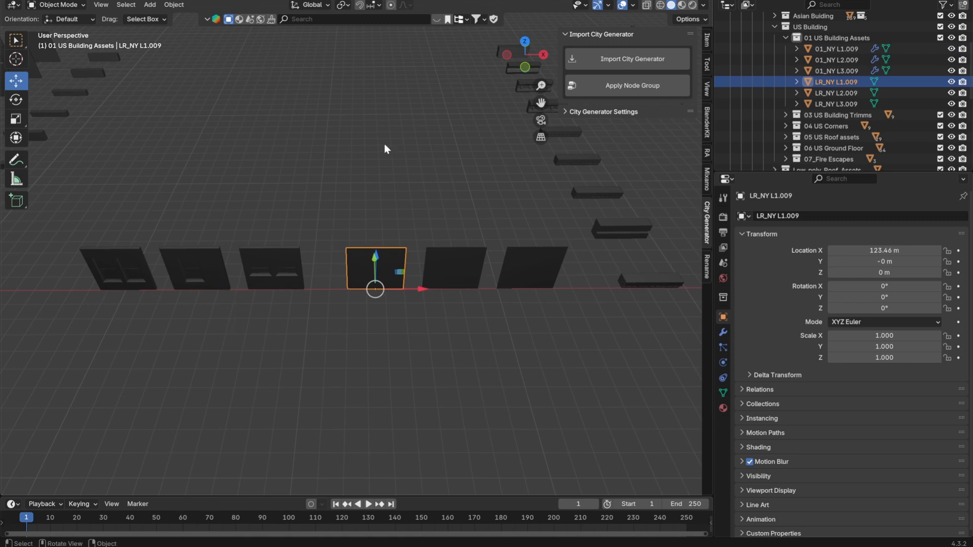
- Snap the 3D cursor to panel 01_NY L1.009 and add a mesh plane there
scroll(403, 264, down, 3)
middle_drag(290, 258, 392, 290)
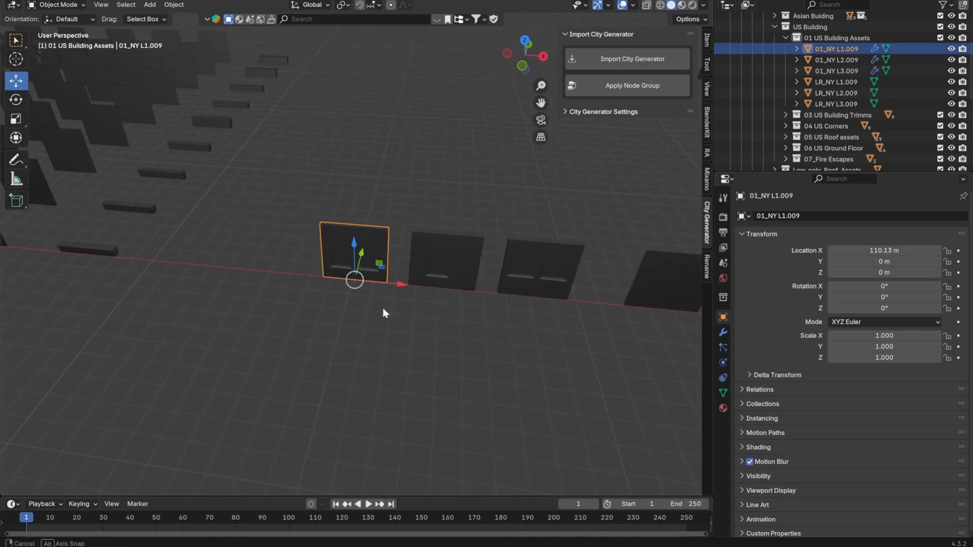
middle_drag(382, 308, 397, 306)
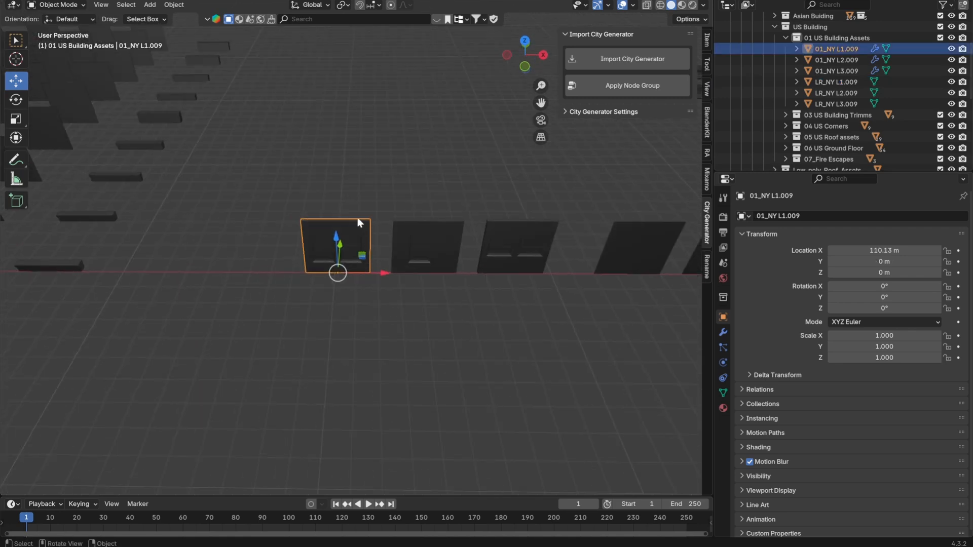
key(shift+s)
click(327, 314)
key(shift+a)
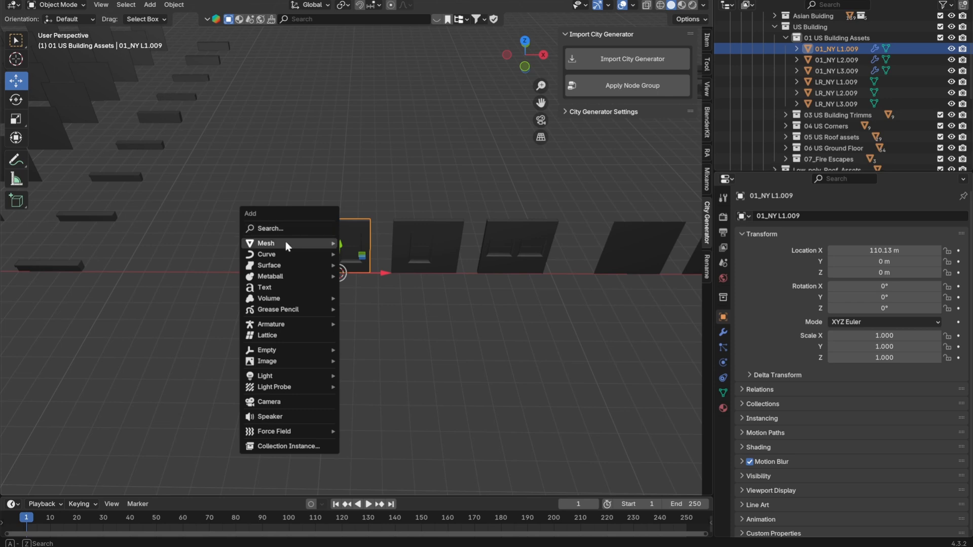
mouse_move(285, 243)
click(384, 244)
- Rotate the plane's mesh 90° about X in Edit Mode and raise it until its bottom edge sits on the object origin
middle_drag(406, 306, 440, 291)
key(KP_Decimal)
key(Tab)
text(rx90)
key(Return)
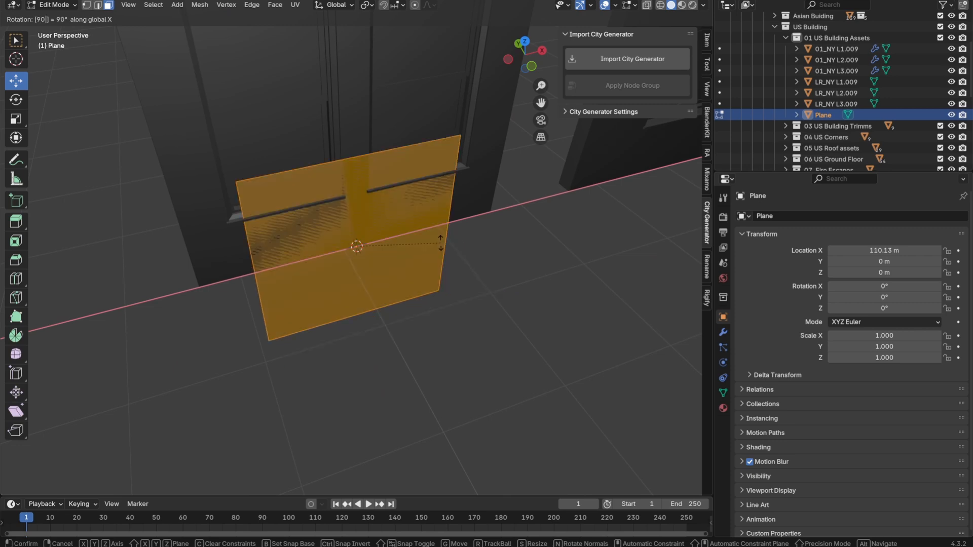
drag(359, 220, 359, 127)
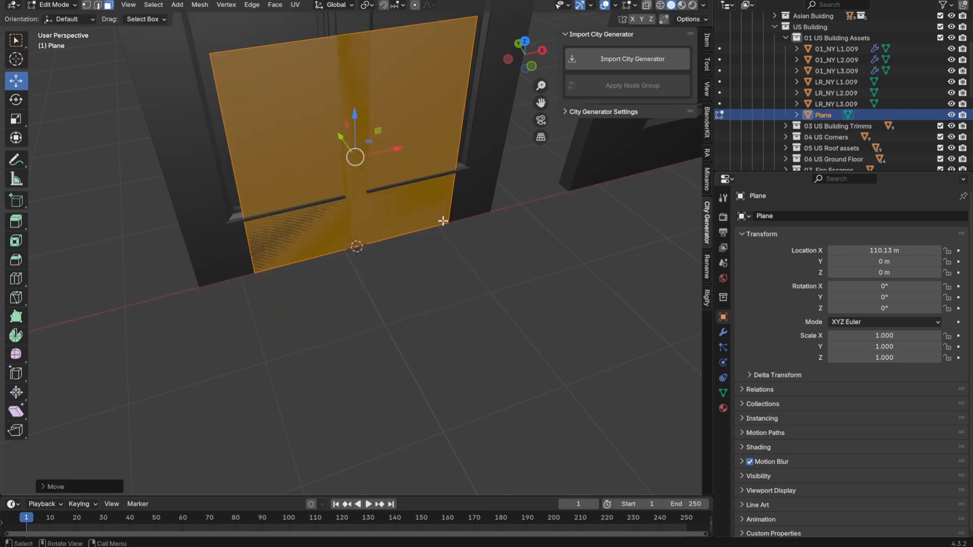
scroll(419, 217, down, 3)
key(Tab)
- Set the plane's X and Z dimensions to 3 m and apply the scale
key(n)
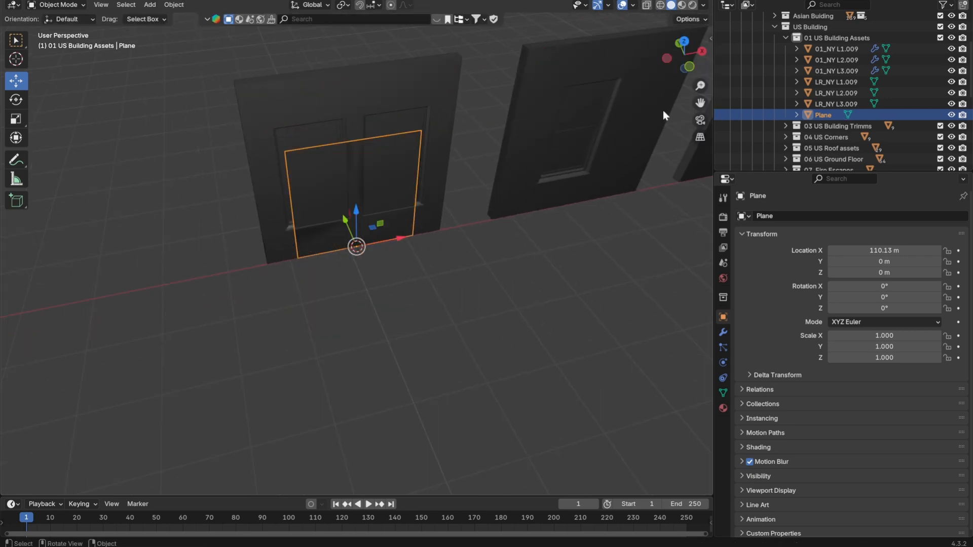
key(n)
click(707, 40)
click(648, 210)
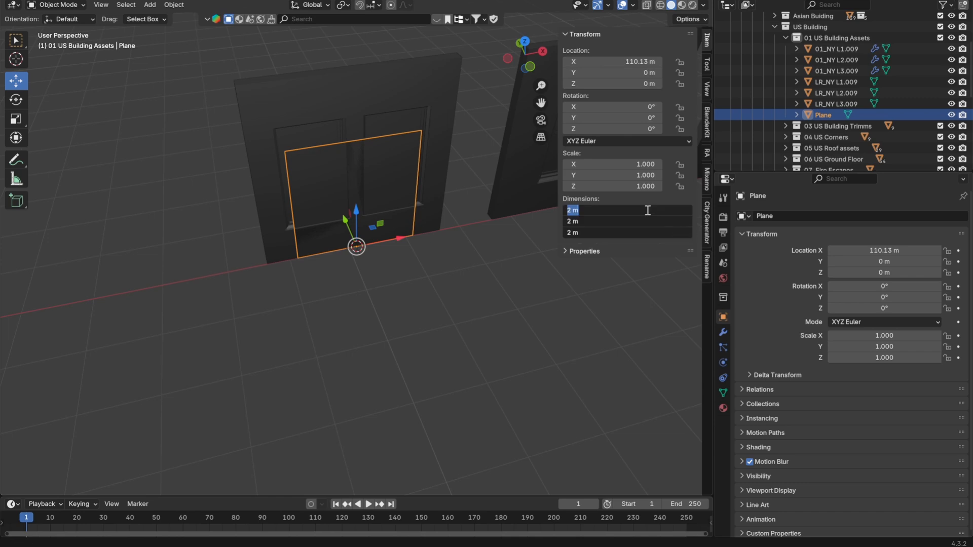
text(3)
key(Return)
key(ctrl+a)
key(s)
scroll(391, 205, down, 2)
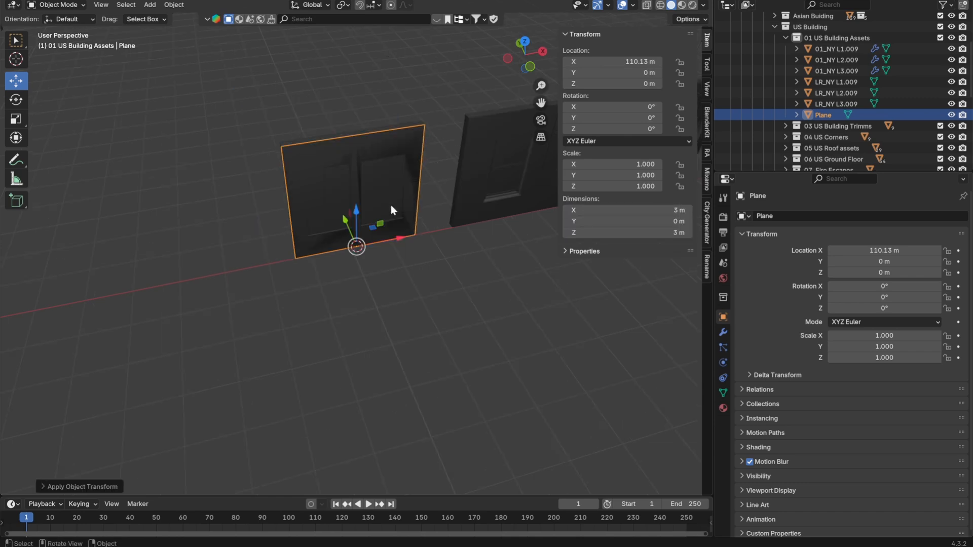
- Move the plane 3 m along Y and open its mesh for face editing
middle_drag(391, 205, 400, 212)
key(Tab)
key(KP_Decimal)
middle_drag(399, 165, 422, 187)
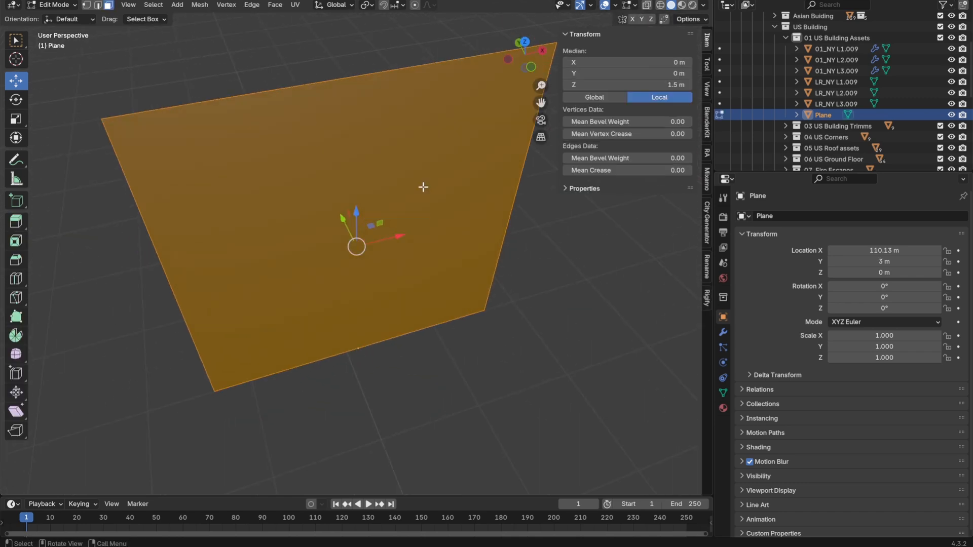
- Inset the plane's face and extrude the inner face about 0.34 m backward to form a window recess
key(i)
click(436, 214)
middle_drag(427, 223, 396, 256)
key(e)
click(365, 239)
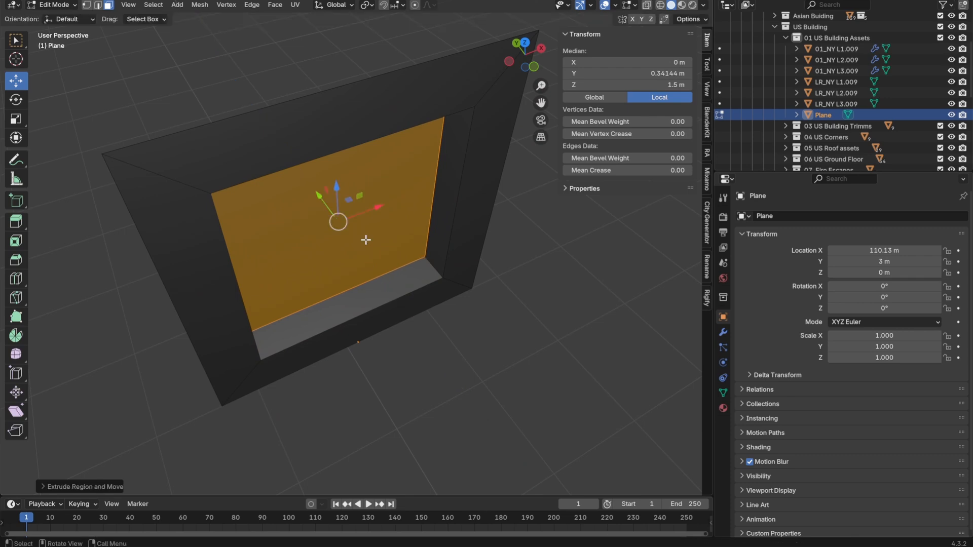
- Copy the name of the original panel 01_NY L1.009 and rename the recessed plane with it
key(Tab)
scroll(386, 269, down, 7)
middle_drag(422, 304, 395, 320)
click(385, 319)
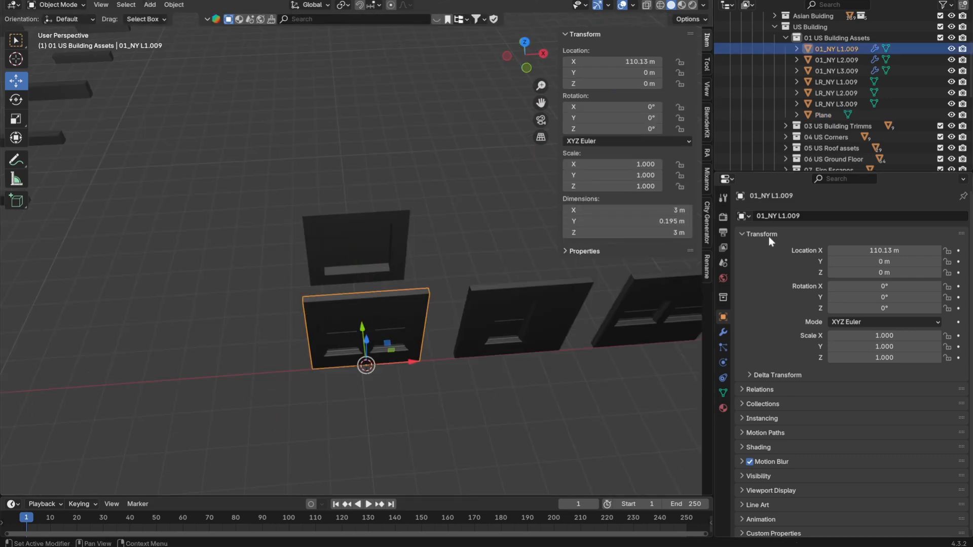
click(806, 217)
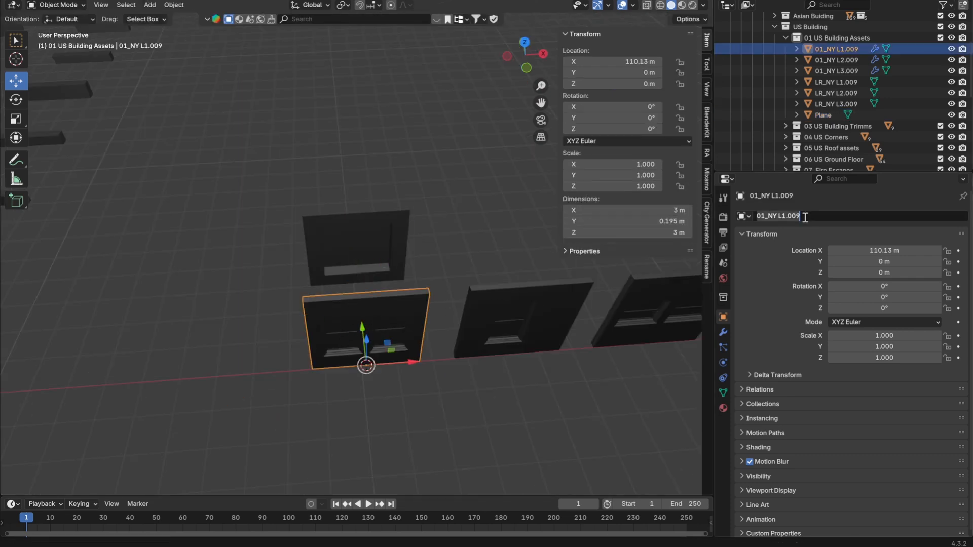
click(383, 237)
click(797, 216)
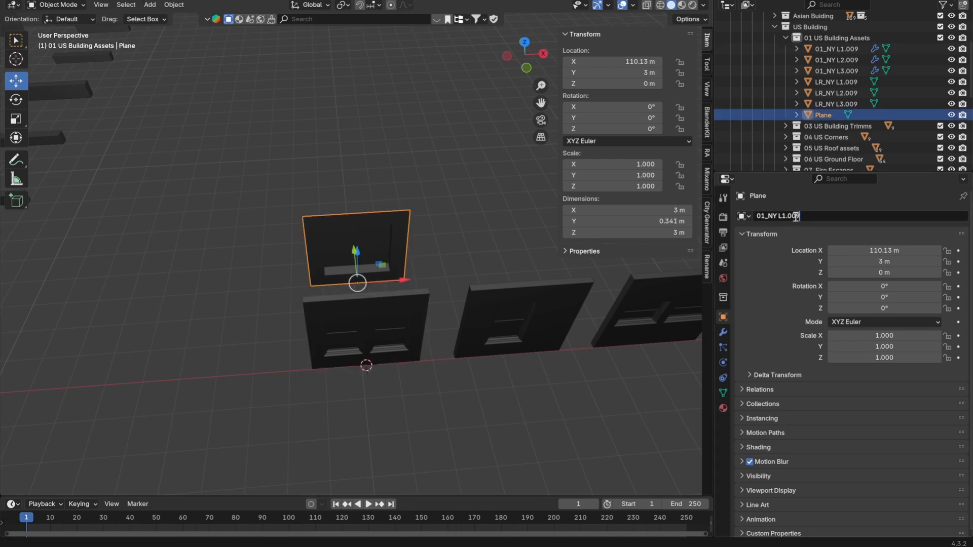
key(Return)
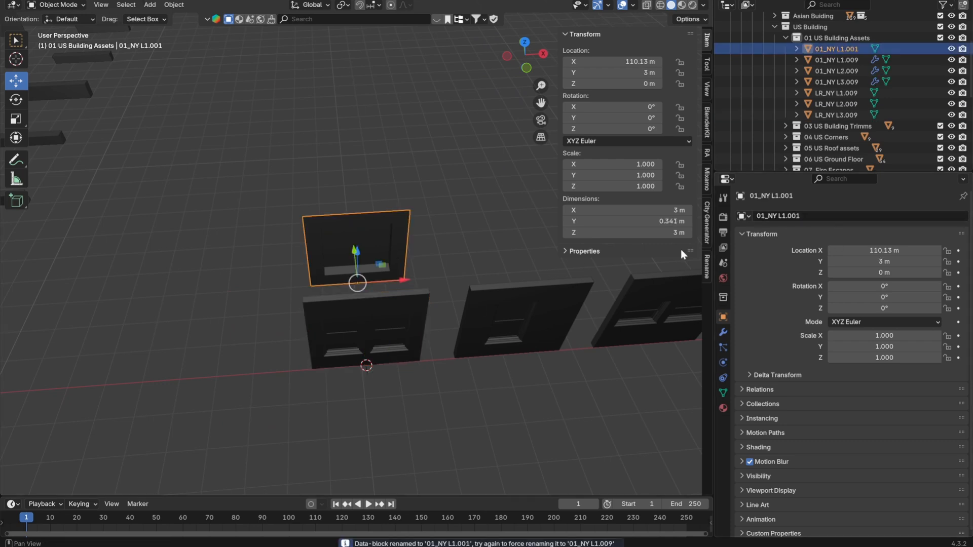
- Duplicate the recessed panel twice along X, lining the copies up with the second and third original panels
scroll(389, 235, down, 1)
shift+middle_drag(477, 319, 423, 332)
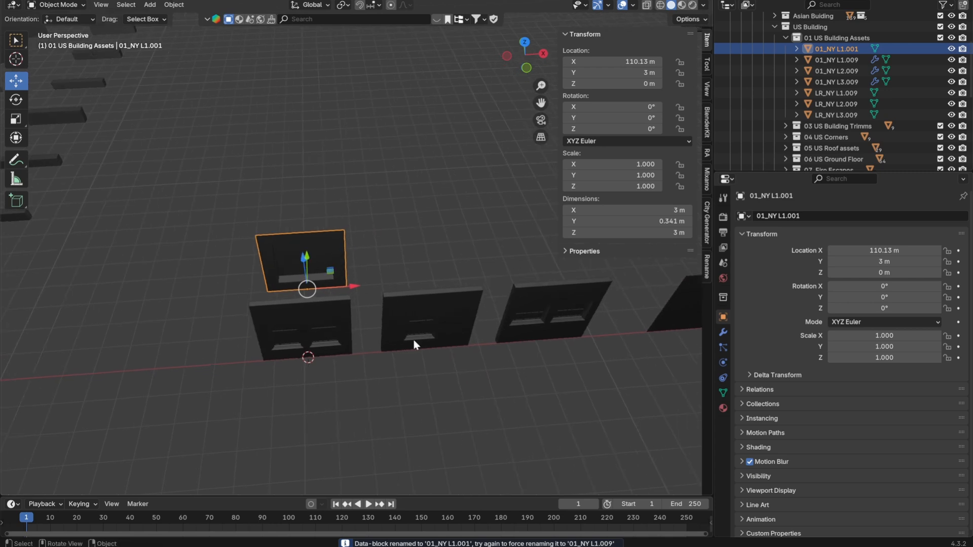
shift+middle_drag(378, 281, 300, 298)
key(shift+d)
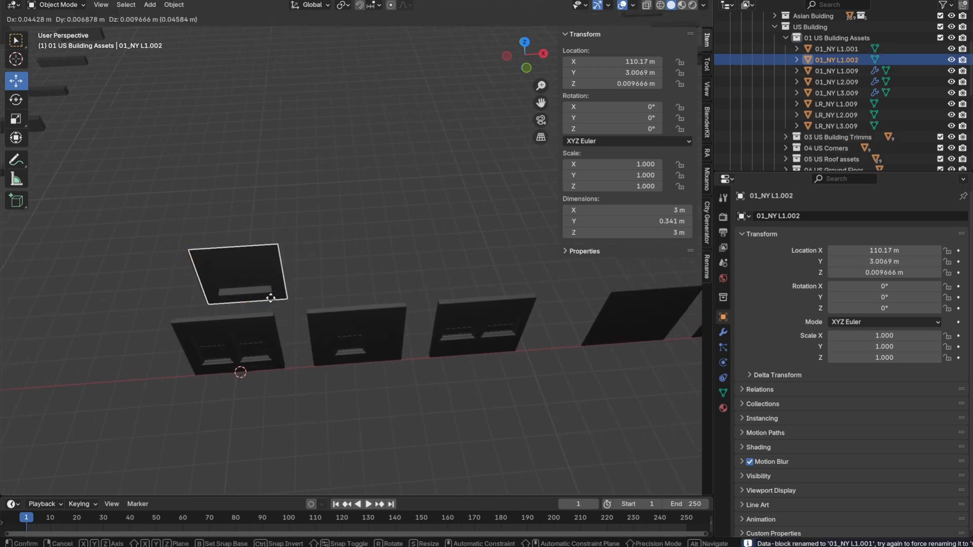
right_click(268, 298)
ctrl+drag(287, 299, 538, 287)
key(shift+d)
right_click(399, 290)
- Narrow the window recess of the middle custom panel by scaling it along X
click(386, 260)
scroll(390, 260, up, 2)
key(Tab)
key(s)
key(x)
right_click(427, 287)
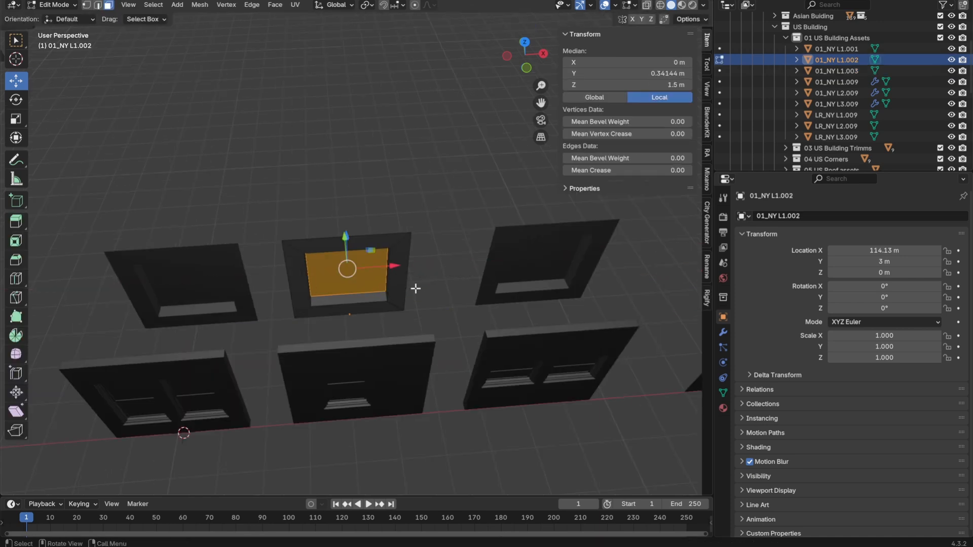
scroll(394, 293, up, 3)
middle_drag(400, 316, 412, 319)
alt+click(406, 312)
key(s)
key(x)
click(412, 290)
- Shape the third custom panel's recess into a wide, low opening and place the panel at X 118.13 m
scroll(436, 285, down, 4)
mouse_move(445, 282)
shift+middle_down()
mouse_move(393, 270)
mouse_move(408, 254)
mouse_move(377, 258)
mouse_move(453, 276)
shift+middle_up()
key(Tab)
click(400, 260)
scroll(464, 283, up, 3)
drag(567, 322, 537, 323)
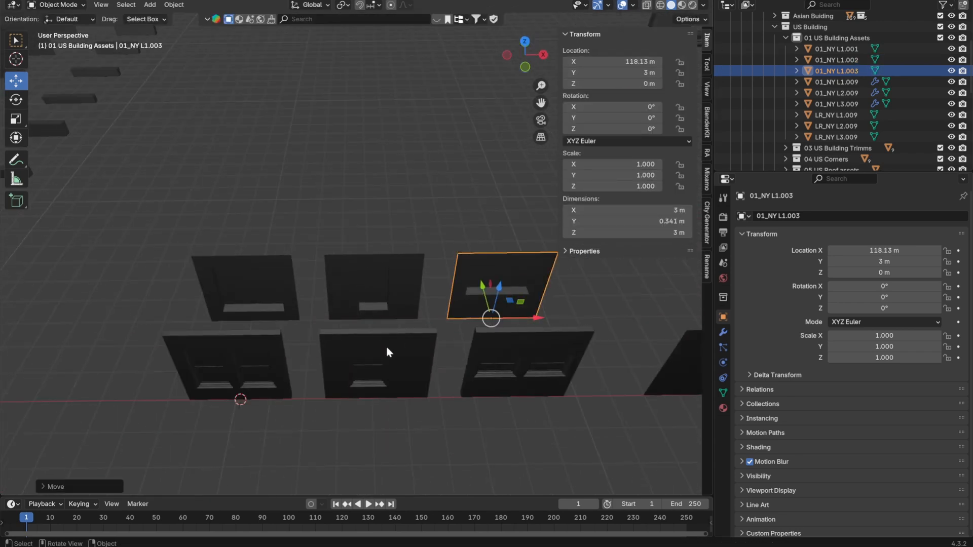
- Rename the middle custom panel with the name copied from the original panel 01_NY L2.009
click(386, 355)
click(812, 215)
click(385, 283)
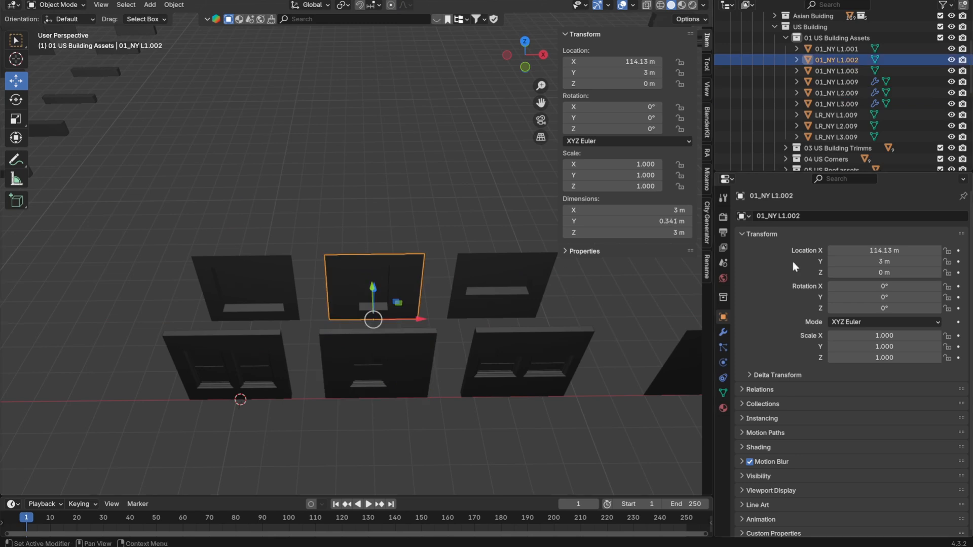
click(819, 218)
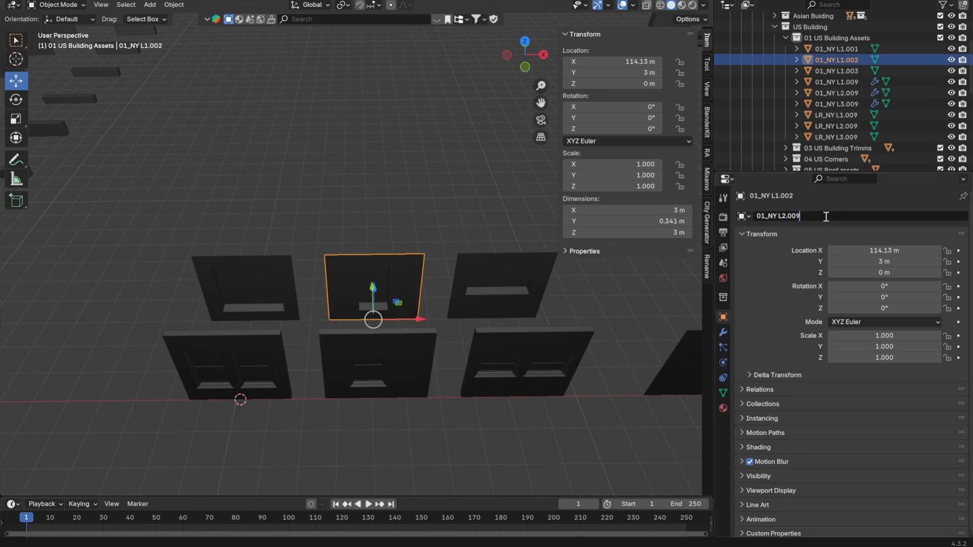
key(Return)
- Rename the third custom panel with the name copied from the original panel 01_NY L3.009
click(533, 350)
click(843, 218)
key(Escape)
click(486, 278)
click(815, 218)
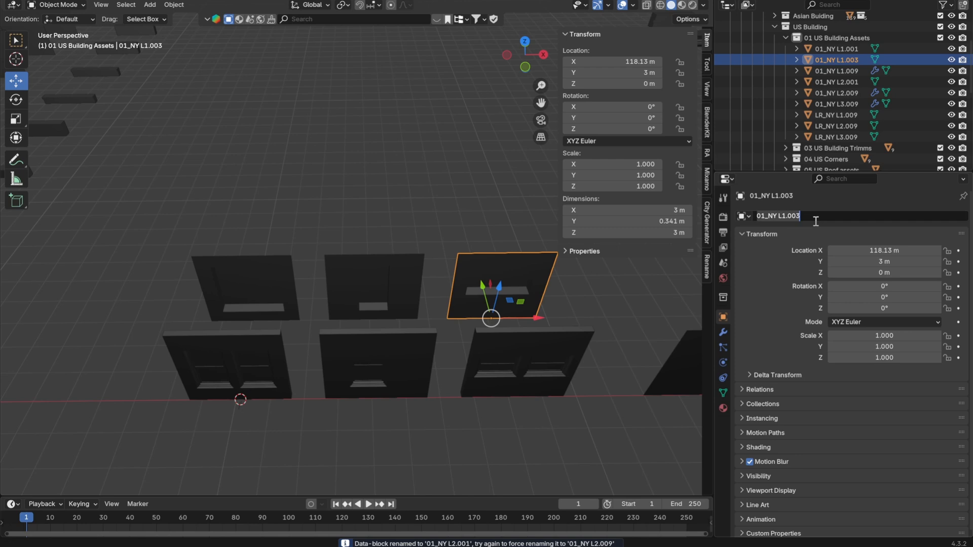
key(Return)
- Check the names of the three custom panels and duplicate the three low-resolution LR_NY panels behind their originals
click(250, 290)
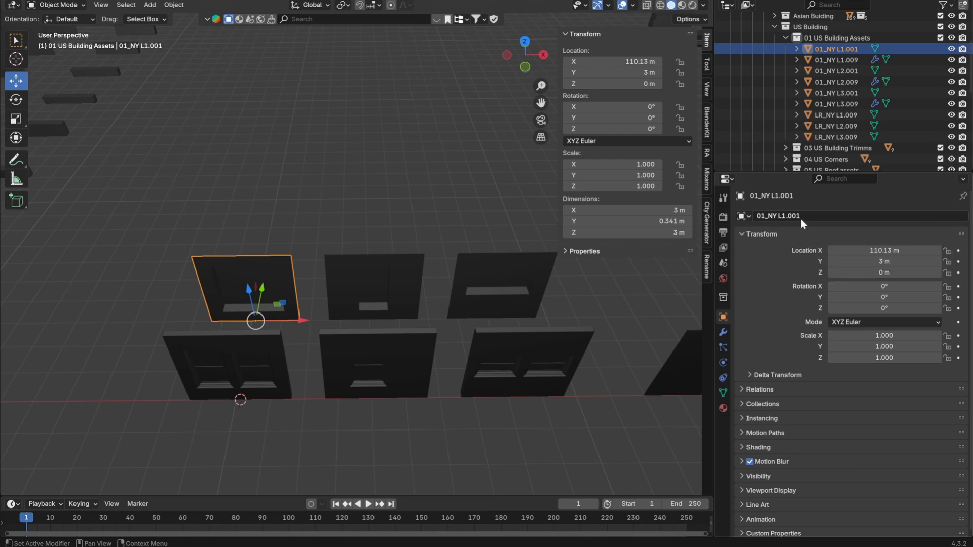
click(389, 272)
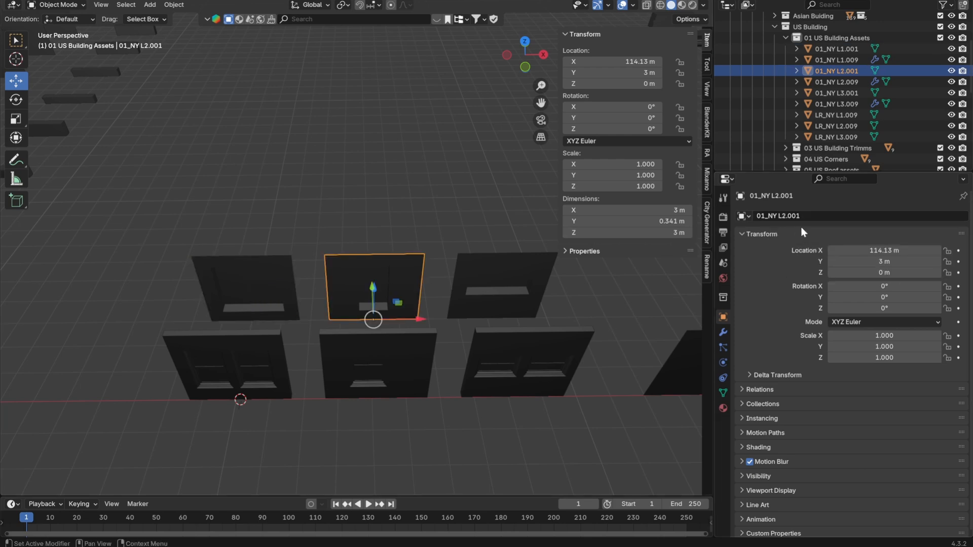
click(508, 289)
scroll(409, 327, down, 2)
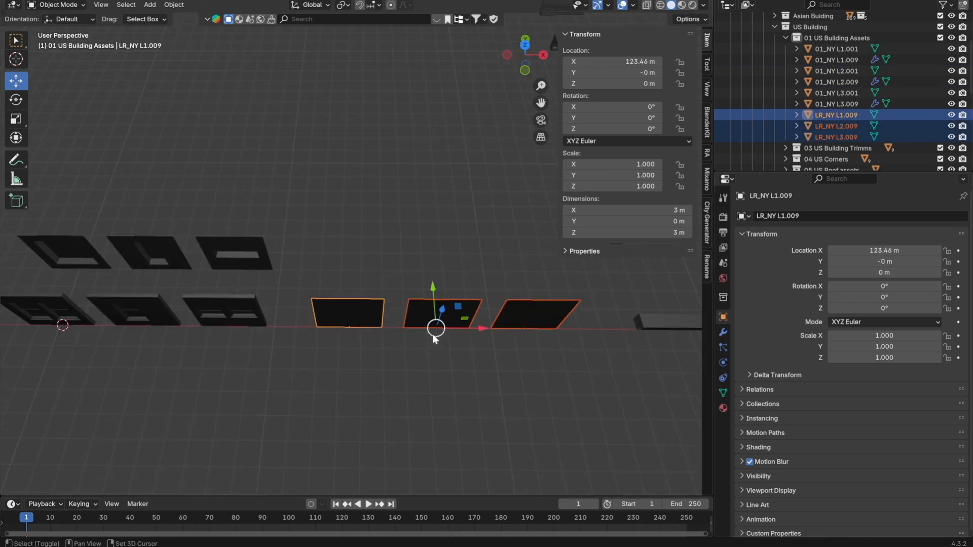
key(shift+d)
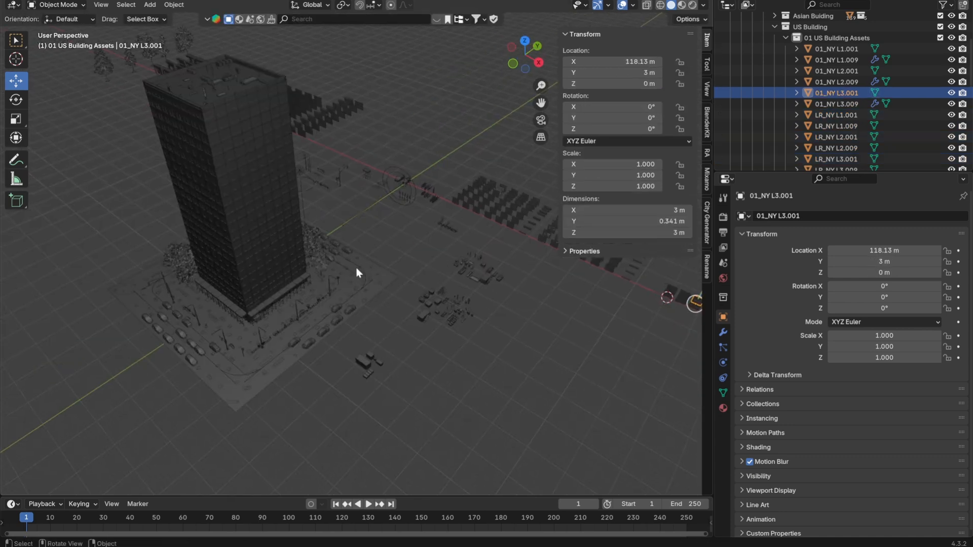
- Set the Asset Seed to 167 in the City Generator object's building settings
click(296, 263)
click(707, 230)
click(600, 111)
click(601, 180)
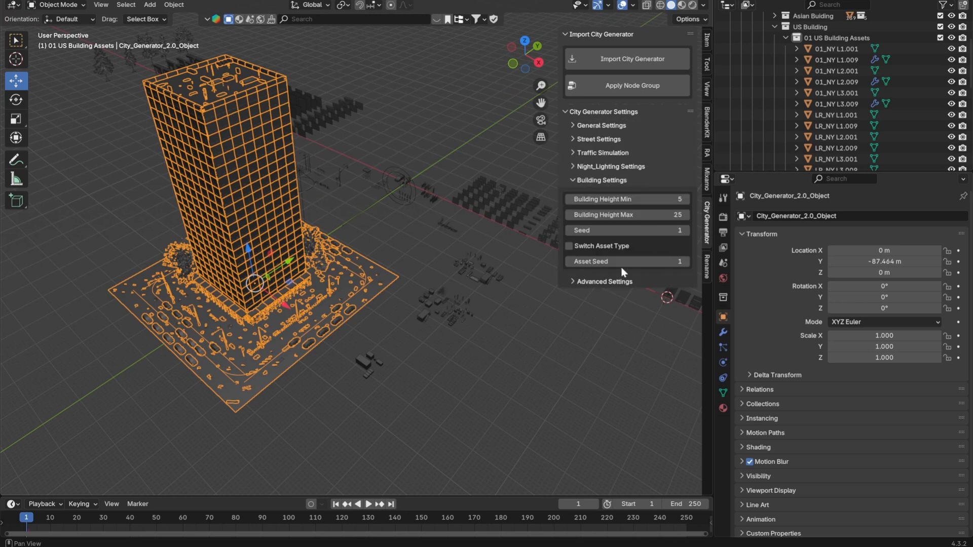
click(684, 262)
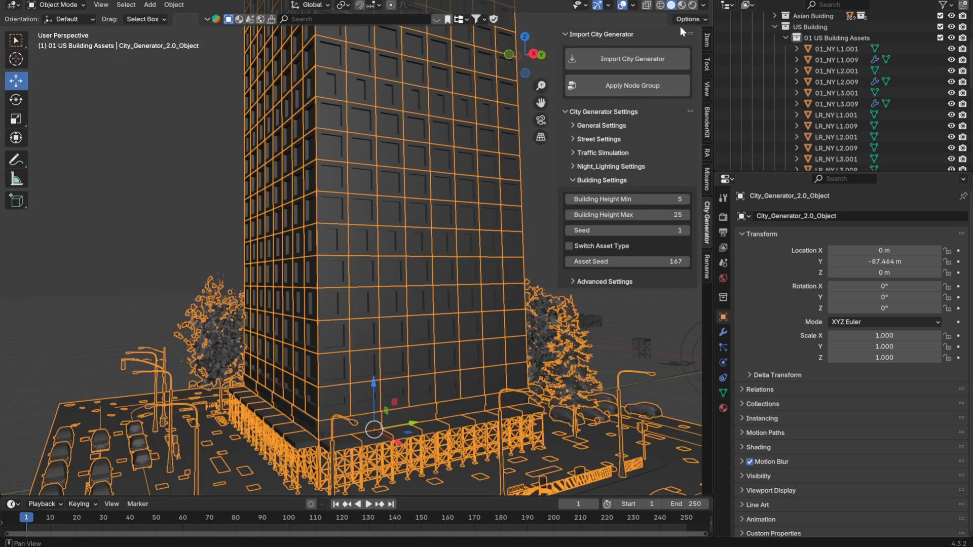
- Select the three custom panels 01_NY L1.001, 01_NY L2.001 and 01_NY L3.001 together
scroll(527, 195, down, 5)
middle_drag(527, 196, 324, 304)
click(323, 303)
key(Tab)
key(KP_Decimal)
scroll(400, 267, up, 4)
key(Tab)
middle_drag(401, 267, 291, 277)
shift+click(299, 266)
shift+click(421, 287)
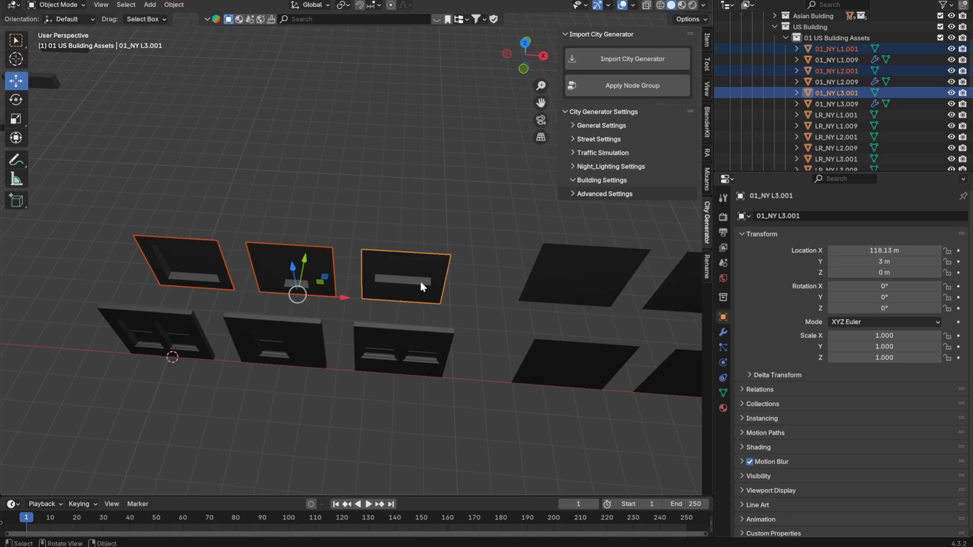
- Edit the three custom panels together in edge mode and raise their top edges along Z
key(Tab)
click(98, 5)
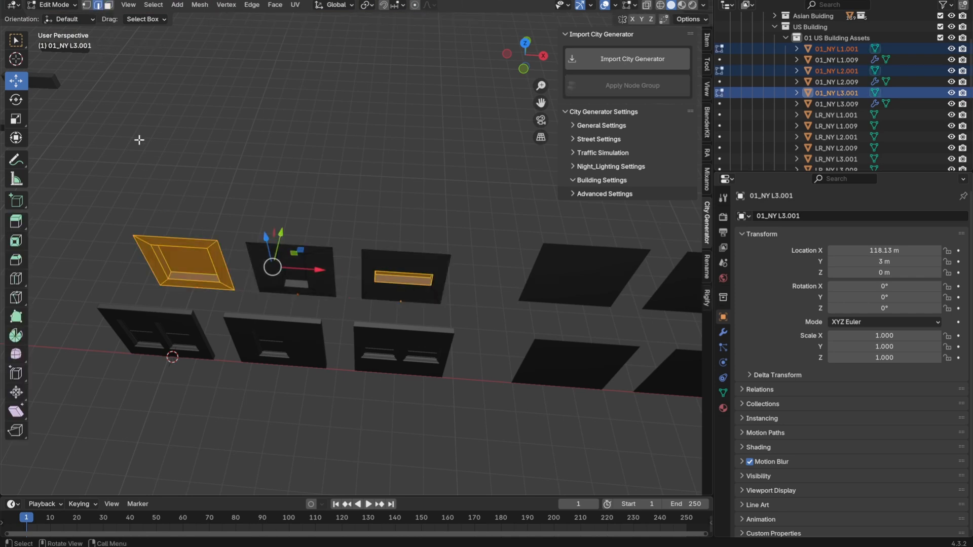
key(alt+a)
ctrl+middle_drag(284, 228, 386, 304)
scroll(363, 282, down, 4)
scroll(375, 296, up, 4)
scroll(420, 304, up, 3)
key(g)
key(z)
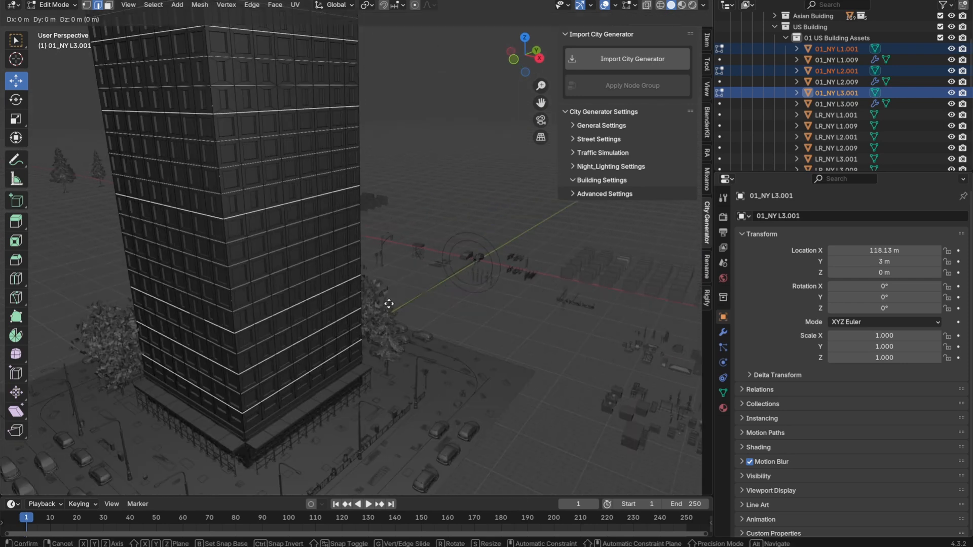
click(403, 279)
middle_drag(389, 279, 343, 262)
scroll(369, 255, up, 3)
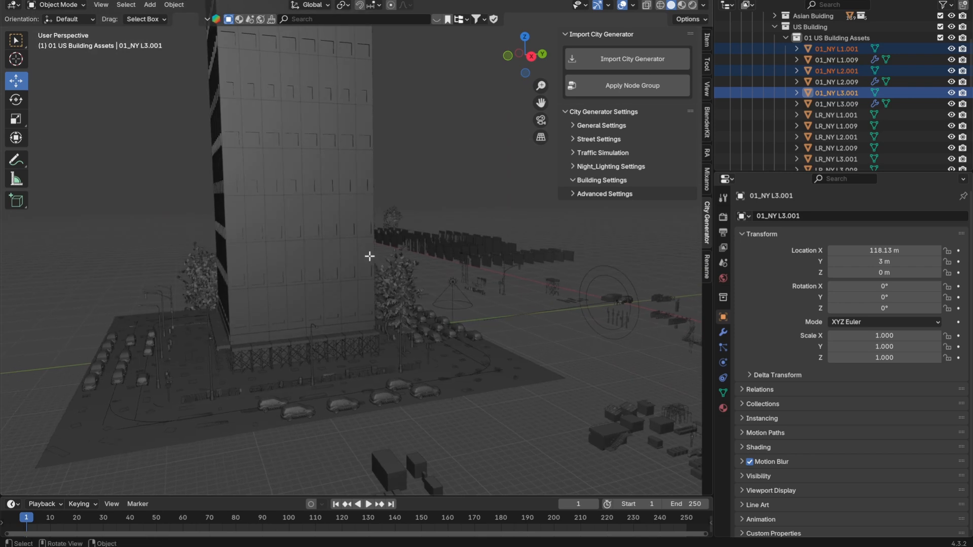
- Return to editing the three panels' meshes and readjust the height of their top edges along Z
key(ctrl+z)
key(g)
key(z)
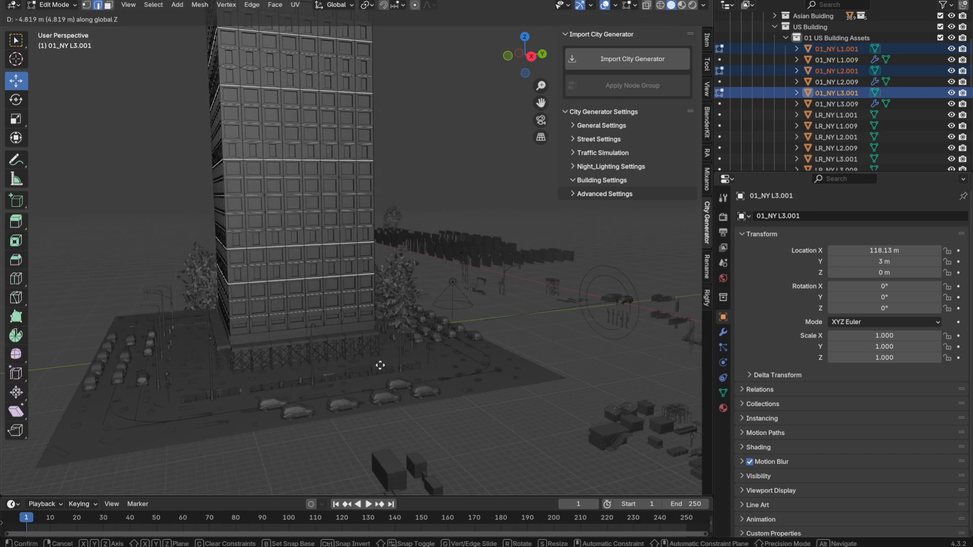
click(390, 298)
key(Tab)
- Duplicate the three stretched panels and move the copies 3 m along Y to Y 6 m
middle_drag(390, 298, 421, 290)
scroll(351, 272, up, 5)
key(shift+d)
key(Escape)
key(g)
key(y)
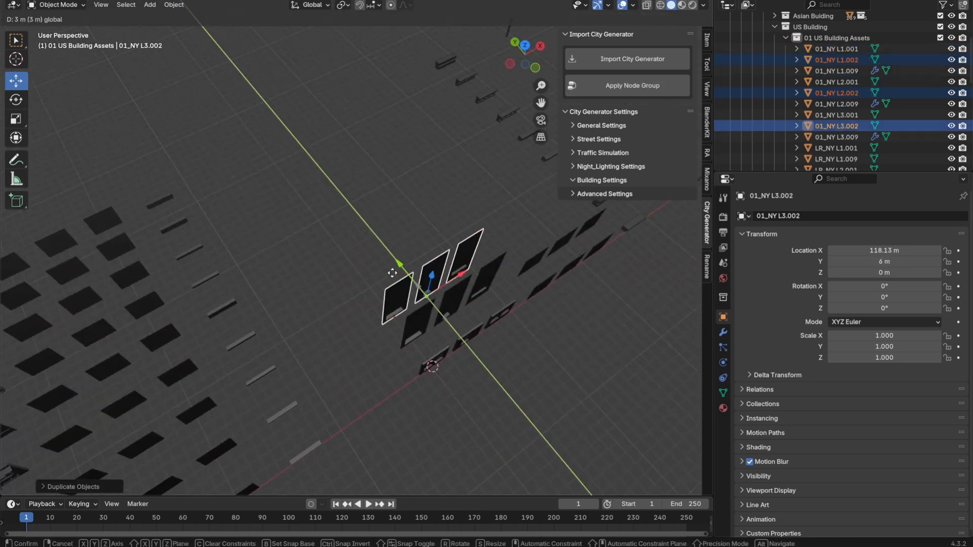
click(393, 272)
- Create another row of three panel copies at Y 9 m and lower their top edges along Z
click(396, 303)
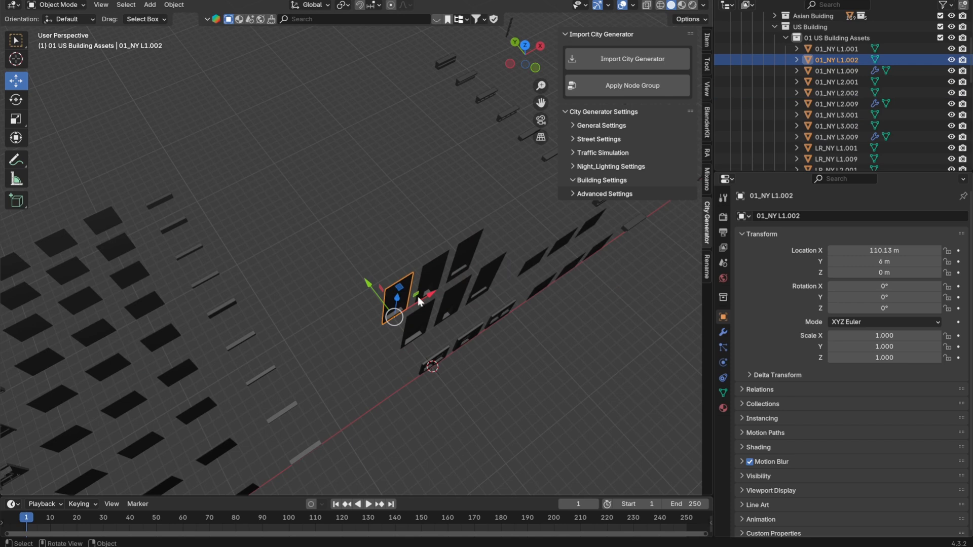
middle_drag(417, 296, 368, 275)
scroll(368, 274, up, 4)
shift+click(406, 271)
shift+click(464, 264)
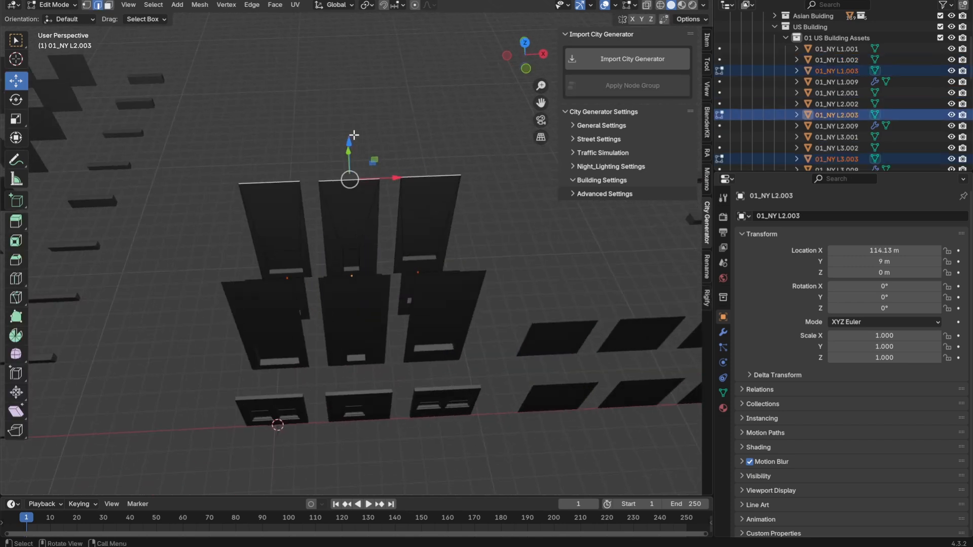
drag(353, 136, 354, 206)
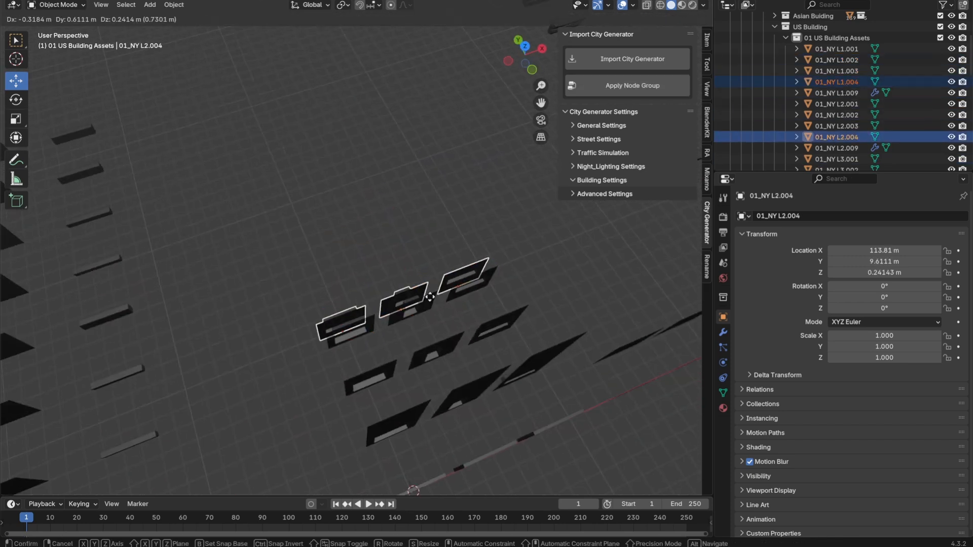
- Duplicate the shortened panels into two more rows along Y, placing the last row at Y 17 m
click(430, 297)
key(shift+d)
key(y)
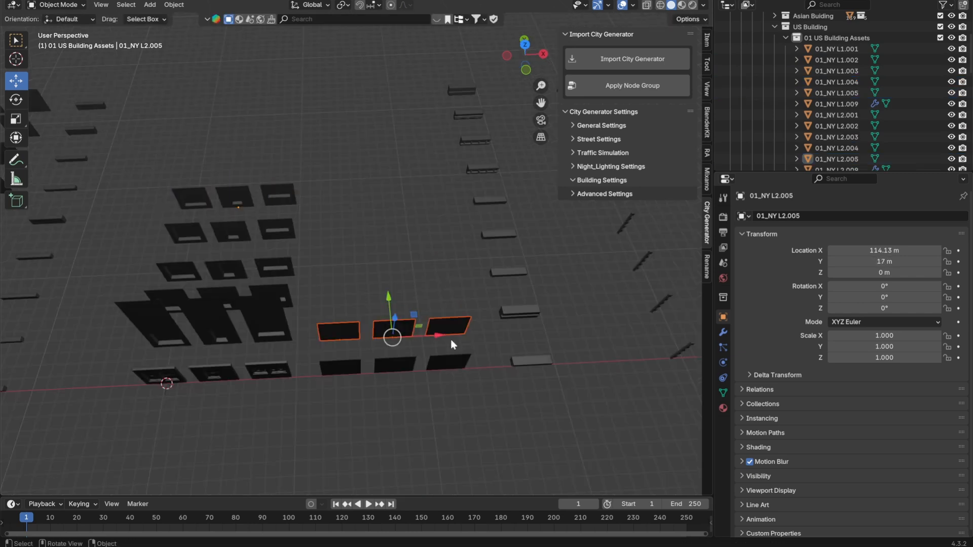
- Examine the new panel rows and how the generated tower's facade uses them
scroll(338, 305, down, 4)
middle_drag(338, 305, 462, 290)
scroll(520, 330, up, 5)
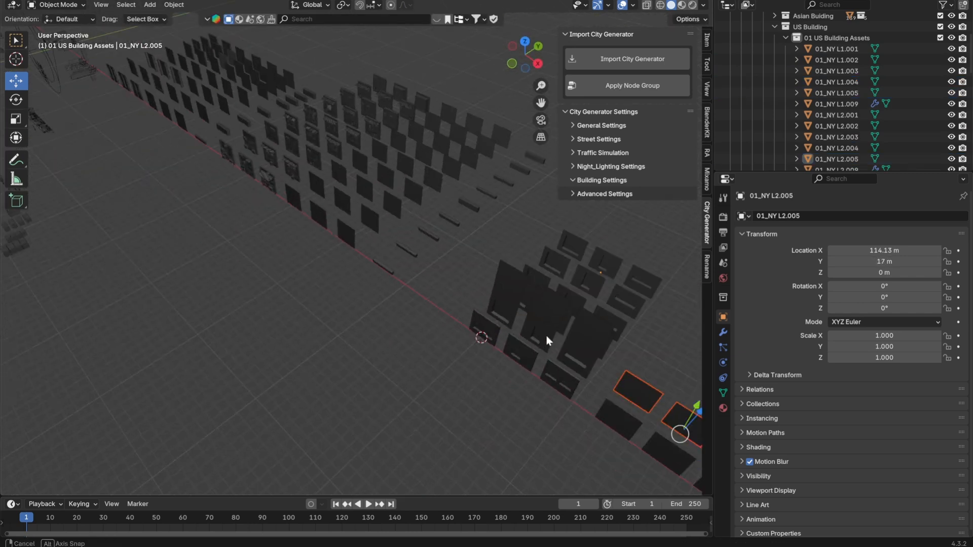
middle_drag(520, 331, 393, 269)
scroll(358, 299, down, 3)
middle_drag(358, 299, 286, 276)
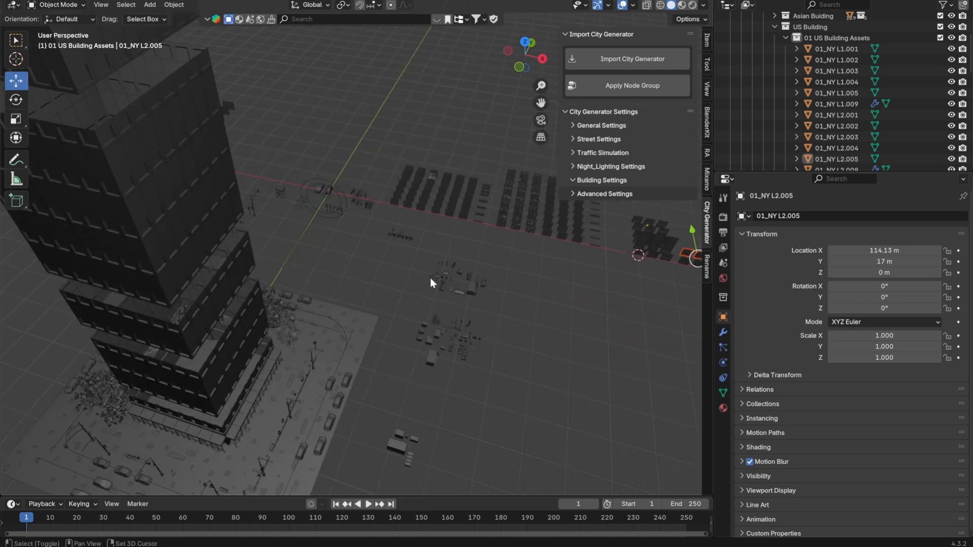
- Duplicate the row of three low-resolution panels repeatedly along Y to accompany the new detailed rows
key(KP_Decimal)
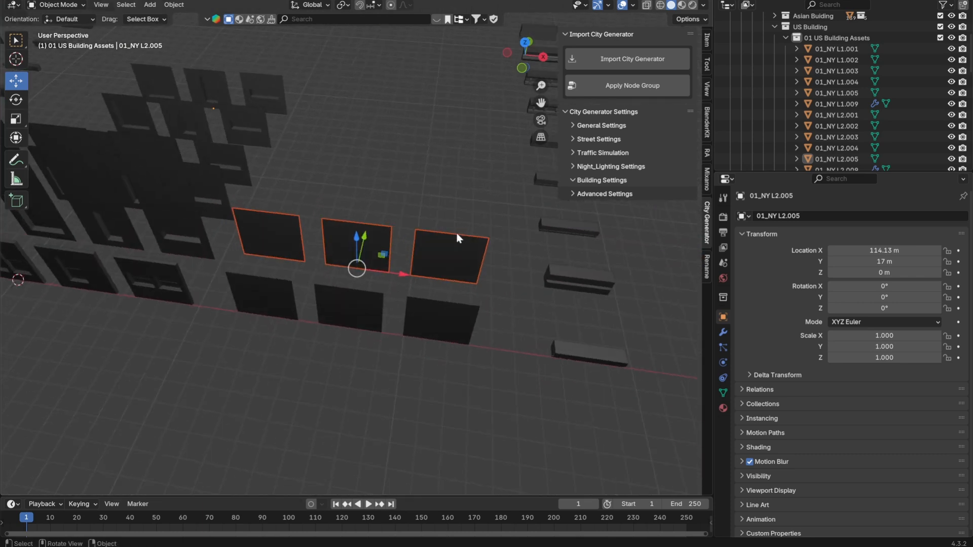
middle_drag(457, 233, 424, 266)
key(shift+d)
right_click(411, 258)
drag(415, 264, 419, 145)
key(shift+d)
right_click(422, 183)
shift+middle_drag(425, 164, 424, 308)
key(shift+d)
right_click(408, 268)
- Examine the extended grid of detailed and low-resolution panels around 01_NY L1.002
scroll(416, 289, down, 6)
shift+middle_drag(570, 334, 415, 331)
scroll(333, 313, up, 3)
click(377, 335)
scroll(378, 332, down, 6)
shift+middle_drag(517, 315, 430, 311)
scroll(429, 311, up, 4)
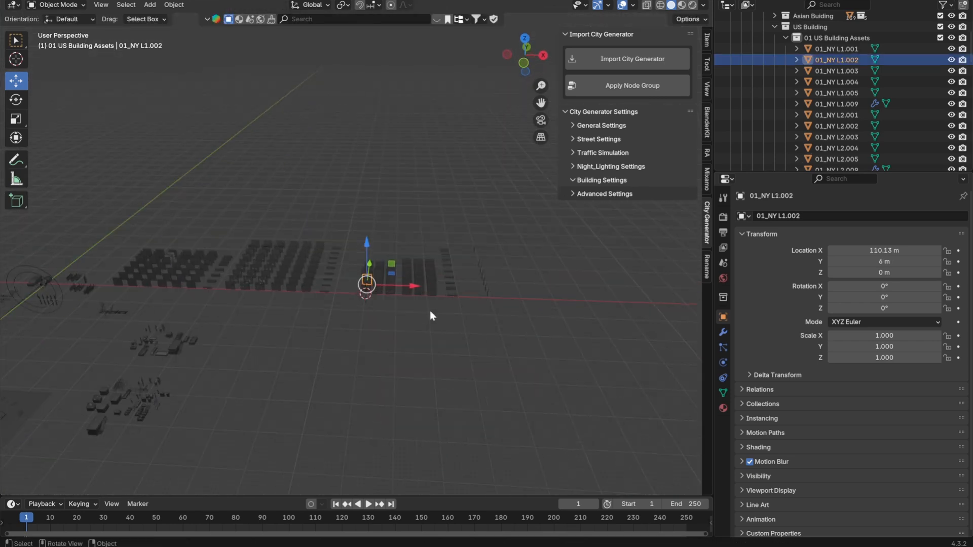
key(KP_Decimal)
scroll(430, 311, down, 6)
key(alt+a)
scroll(413, 289, down, 5)
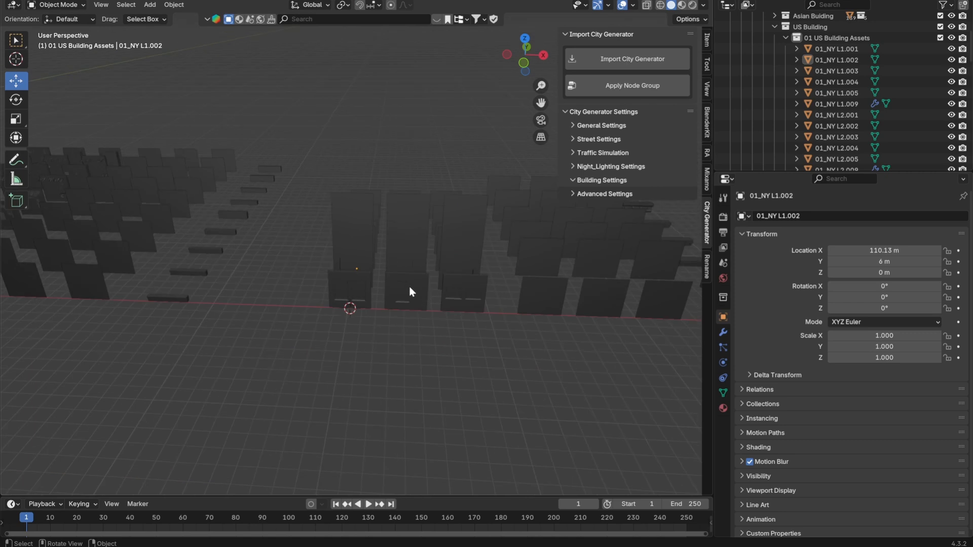
- Select the generated tower object City_Generator_2.0_Object
middle_drag(409, 286, 387, 324)
scroll(386, 324, down, 5)
shift+middle_drag(324, 309, 296, 257)
click(290, 256)
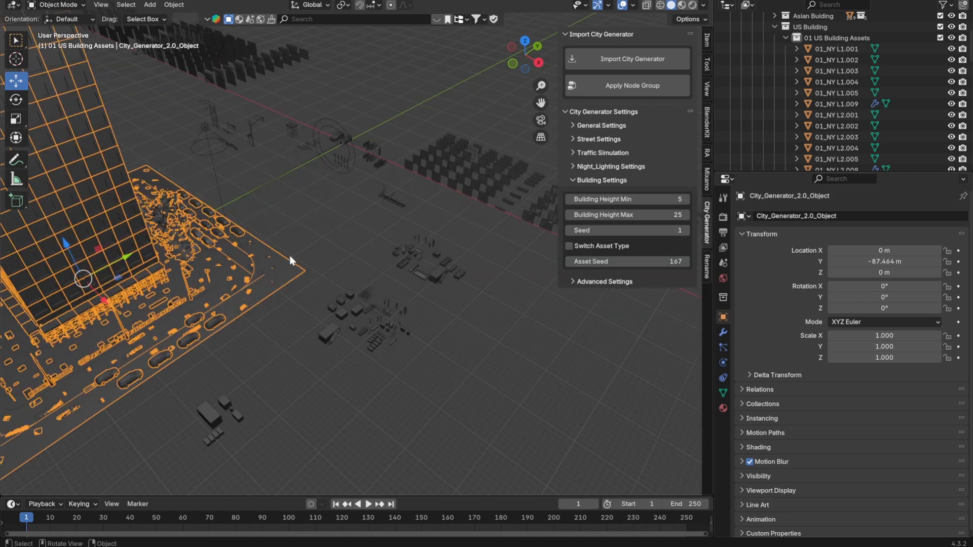
- Delete the surplus US facade panels, keeping only the 01_NY and LR_NY L1.009 to L3.009 pieces, and cancel saving the file
shift+middle_drag(135, 237, 118, 229)
click(366, 363)
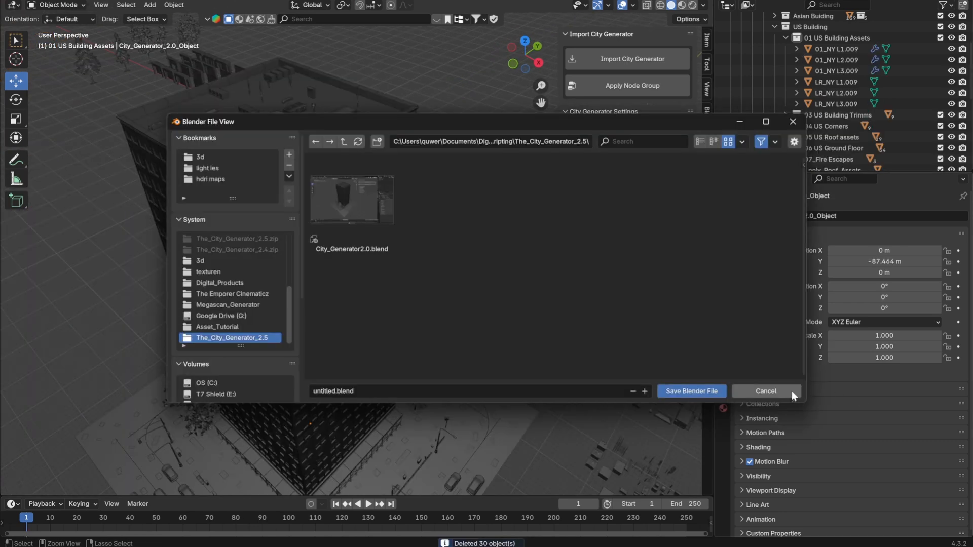
click(794, 394)
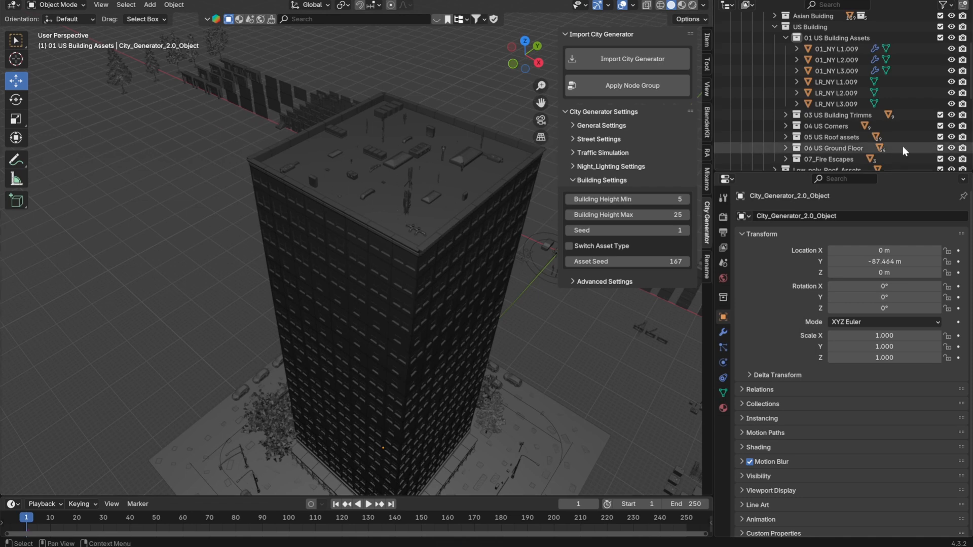
- Make the 05 US Roof assets collection under US Building the active collection and expand its contents
scroll(780, 101, up, 3)
click(773, 96)
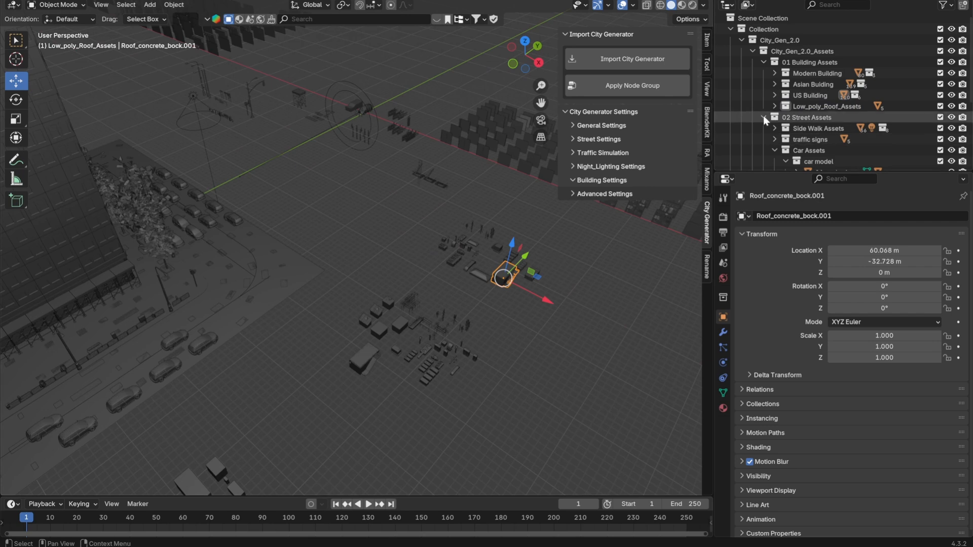
click(775, 96)
click(785, 107)
scroll(808, 121, down, 1)
click(798, 121)
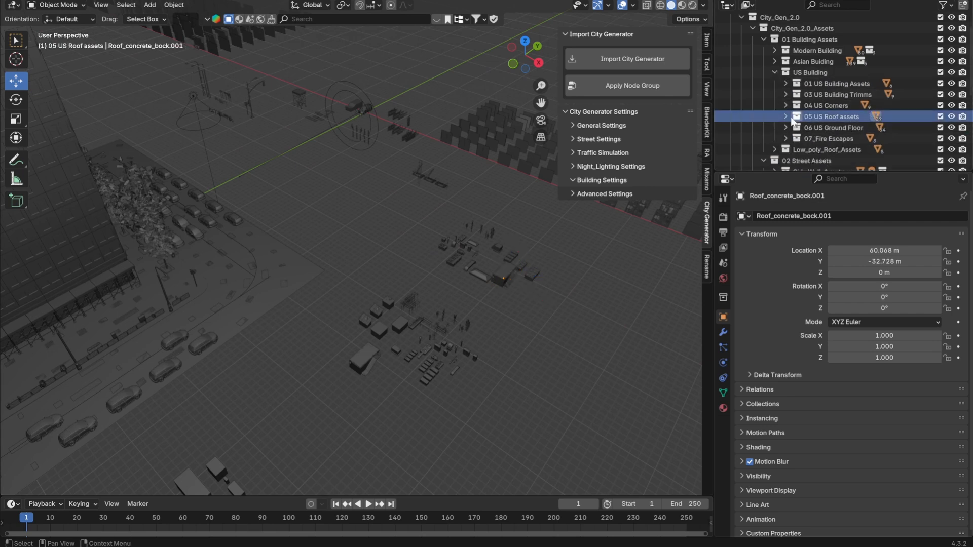
click(786, 116)
scroll(504, 229, down, 3)
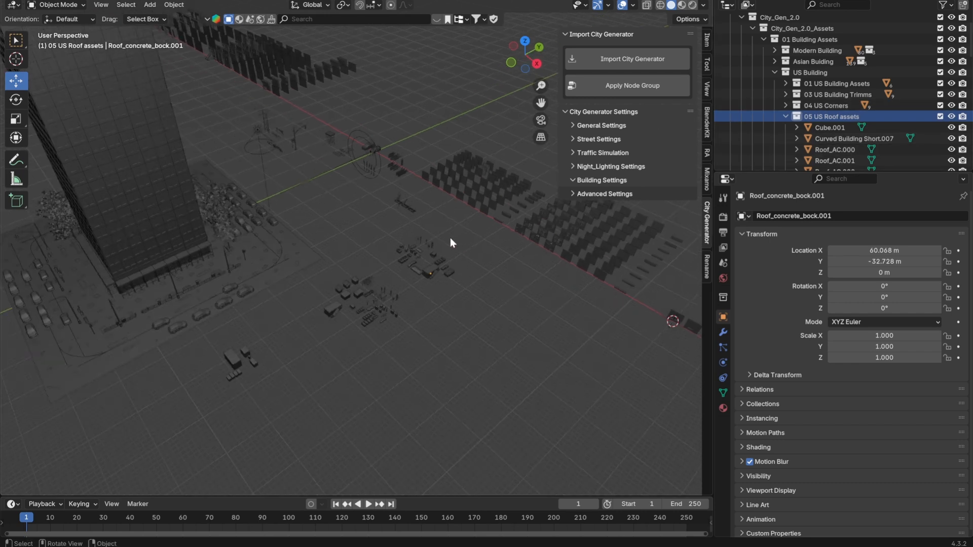
- Search the BlenderKit models for "water tank" and place the framed Water tank model among the roof props
middle_drag(454, 237, 486, 355)
shift+middle_drag(494, 323, 376, 238)
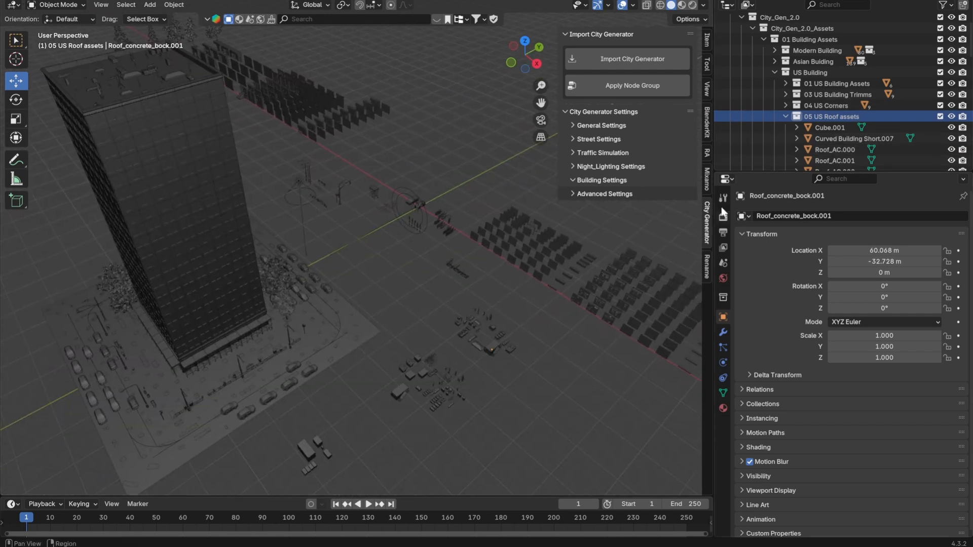
click(708, 122)
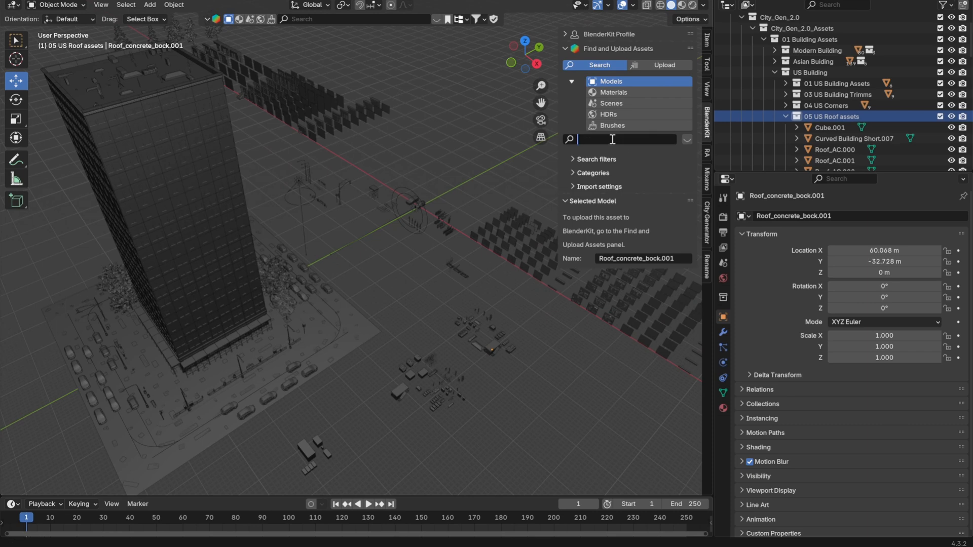
text(k)
key(Return)
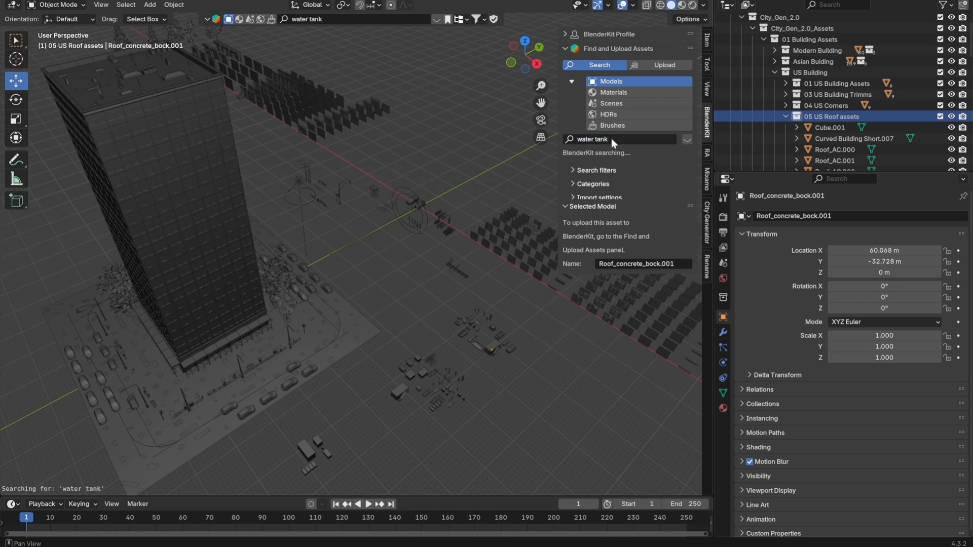
drag(283, 63, 484, 340)
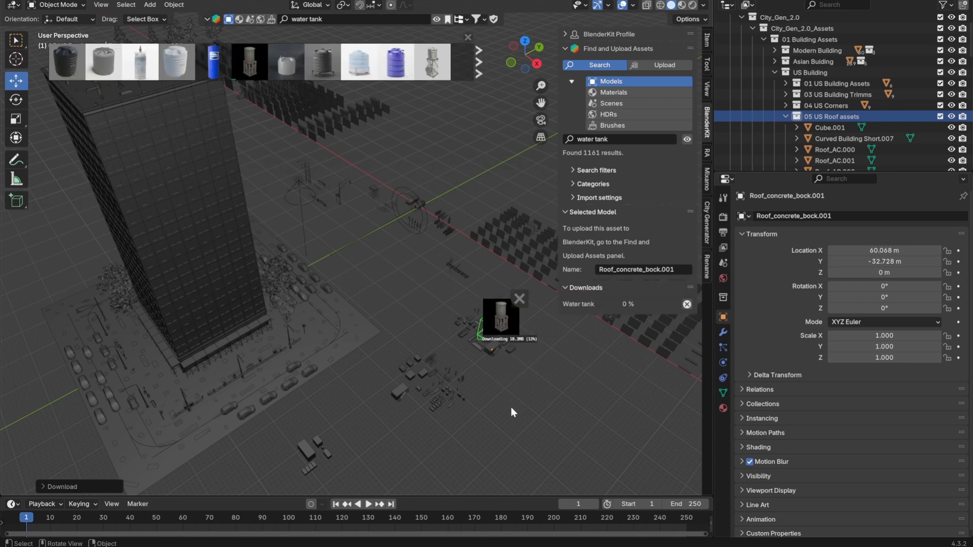
- Clear the water tank mesh's parent while keeping its transformation, and remove the leftover empty hierarchy
key(KP_Decimal)
shift+middle_drag(443, 311, 453, 262)
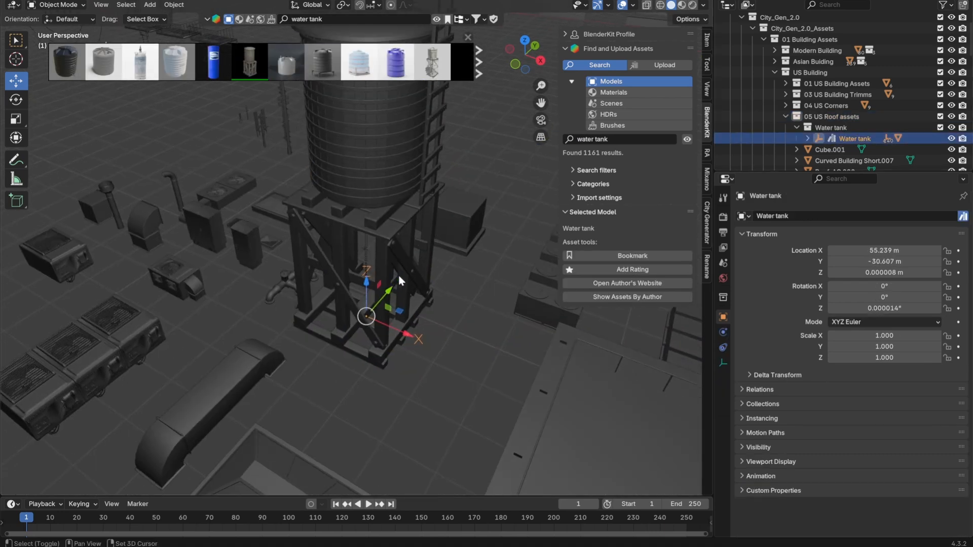
click(373, 228)
key(alt+p)
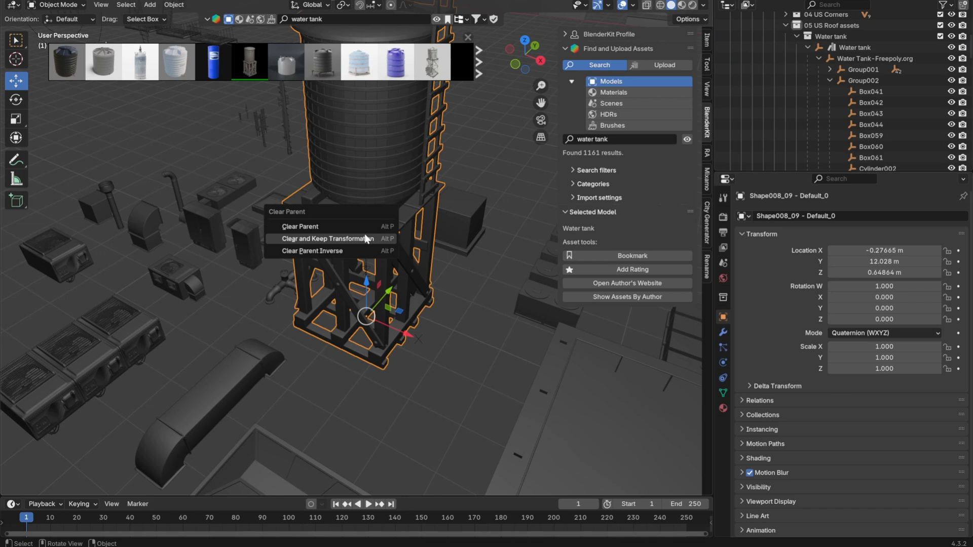
click(374, 239)
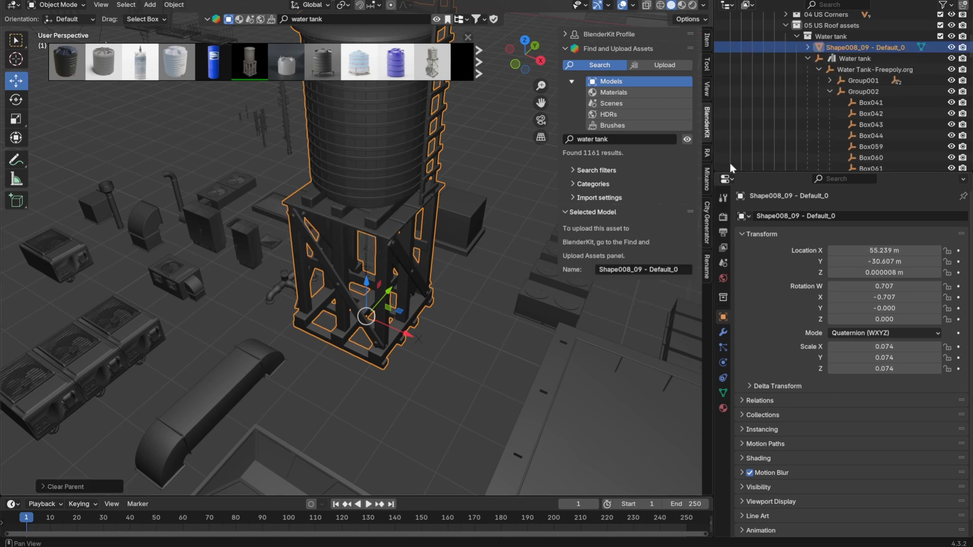
click(855, 58)
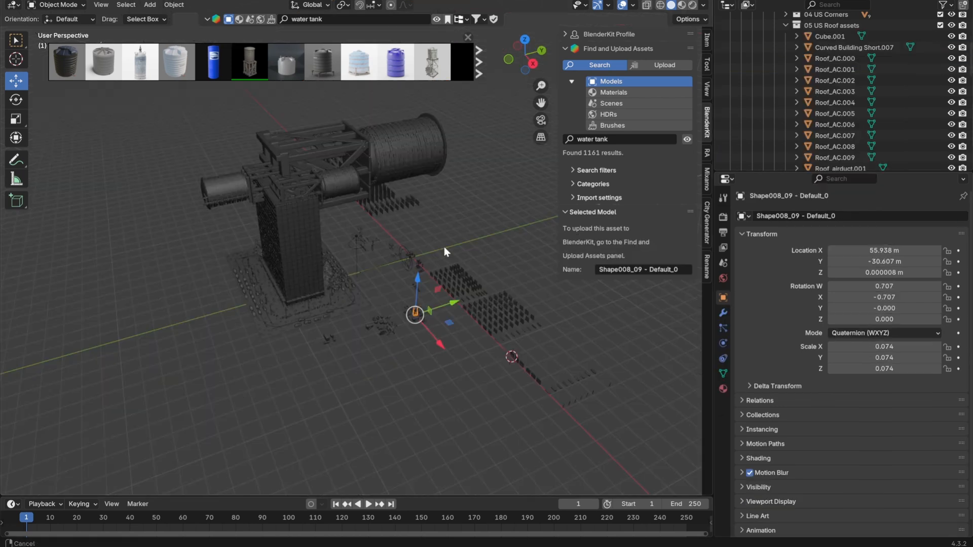
- Apply the scale and rotation of the water tank mesh
middle_drag(444, 247, 512, 314)
click(707, 41)
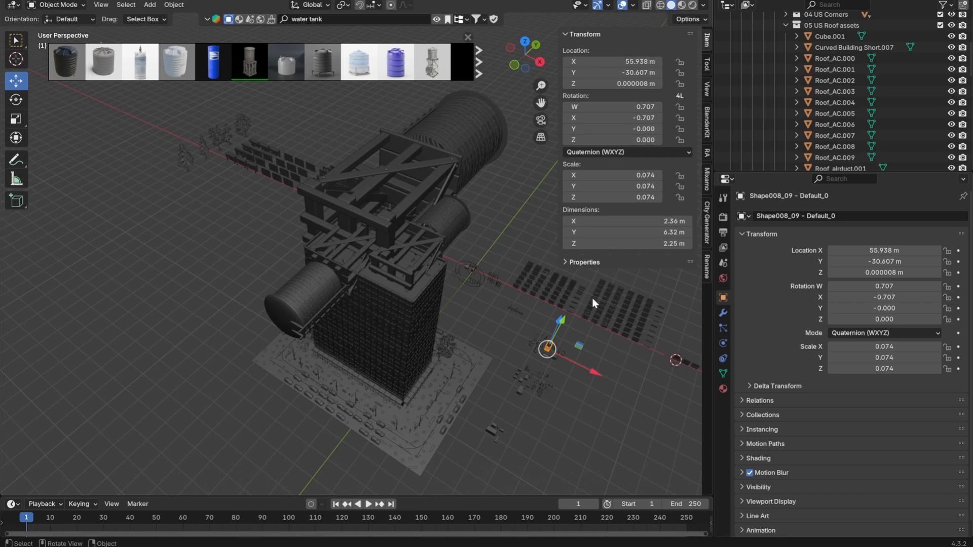
key(ctrl+a)
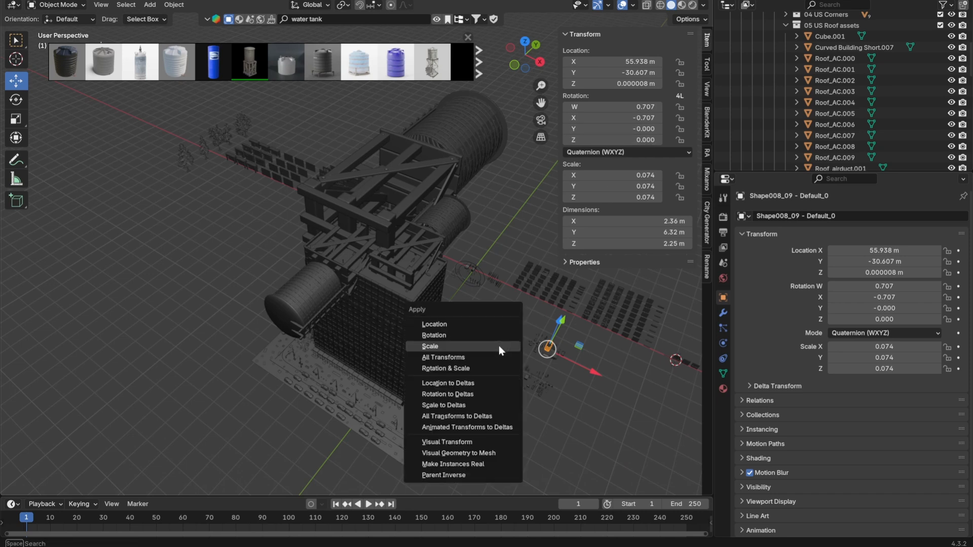
click(498, 347)
key(ctrl+a)
click(489, 334)
- Examine how the water tank is scattered on the generated tower's roof and compare it with the original among the roof props
scroll(425, 311, up, 2)
scroll(424, 314, up, 3)
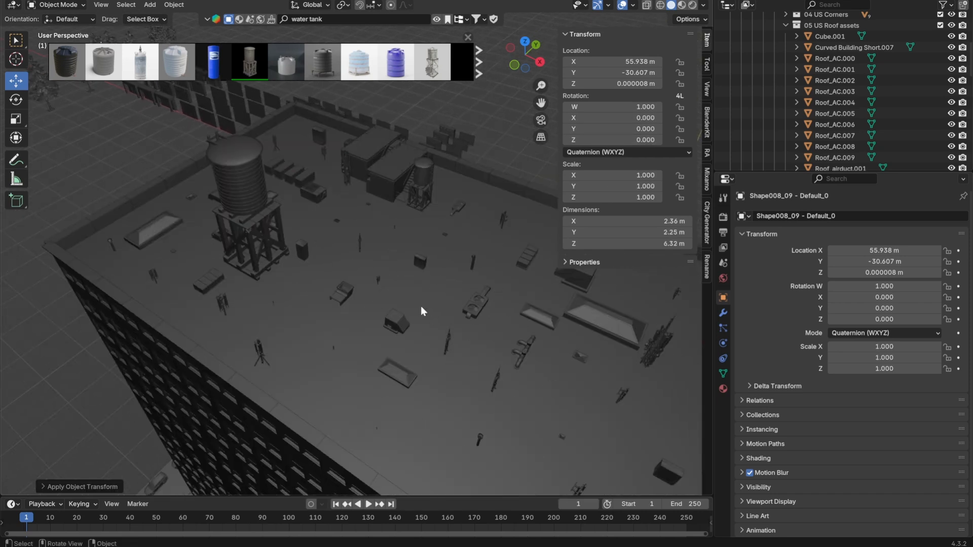
key(Tab)
scroll(431, 314, down, 5)
scroll(345, 239, up, 2)
key(Tab)
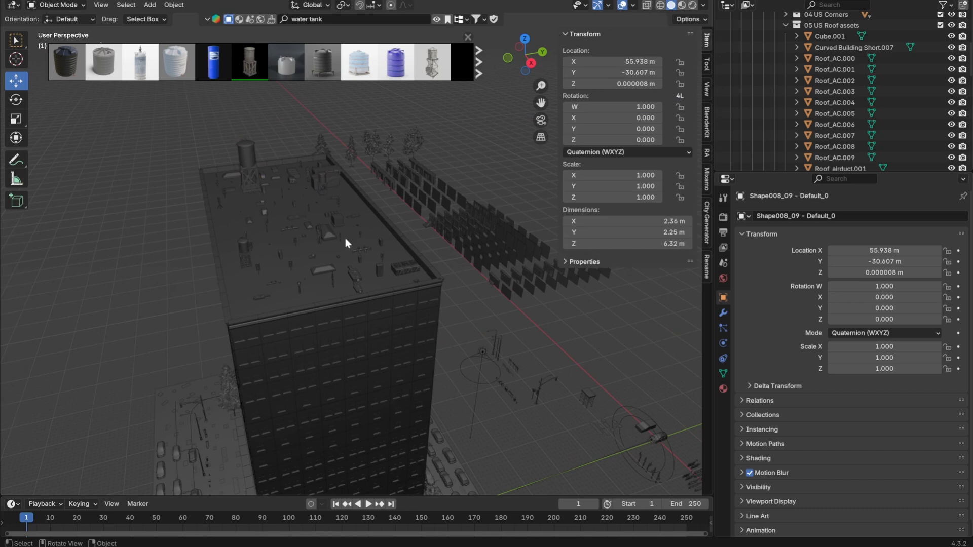
scroll(363, 237, up, 4)
scroll(388, 231, down, 3)
middle_drag(433, 243, 402, 221)
key(Tab)
key(Tab)
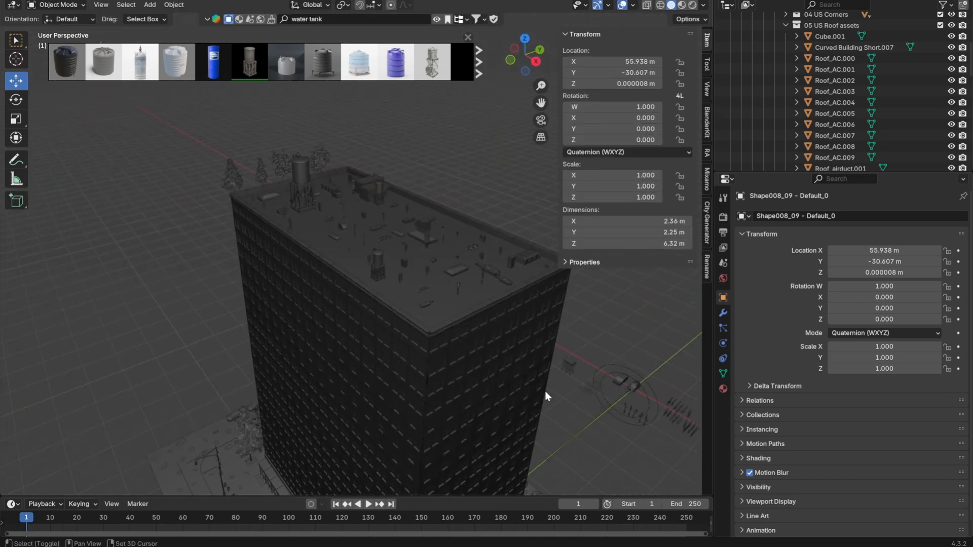
key(KP_Decimal)
middle_drag(366, 301, 402, 306)
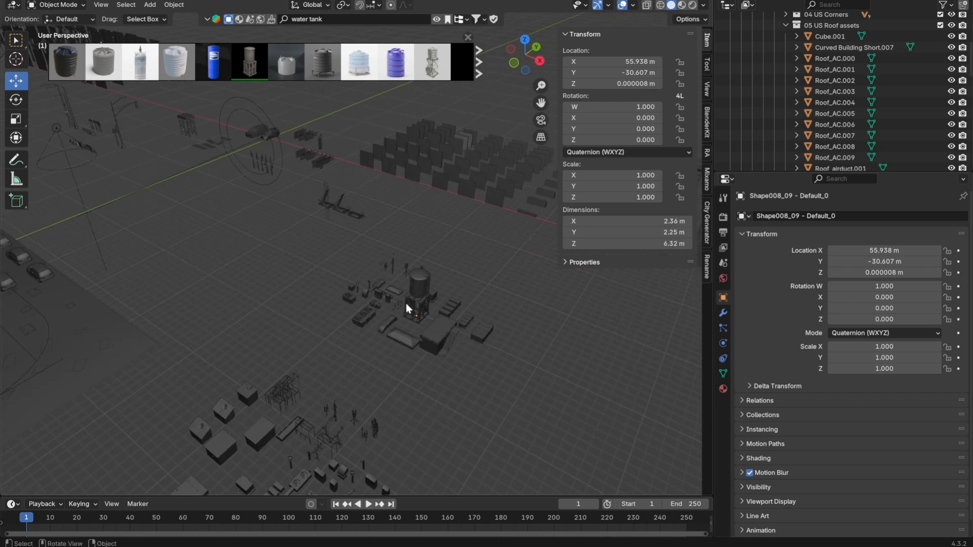
middle_drag(353, 283, 363, 256)
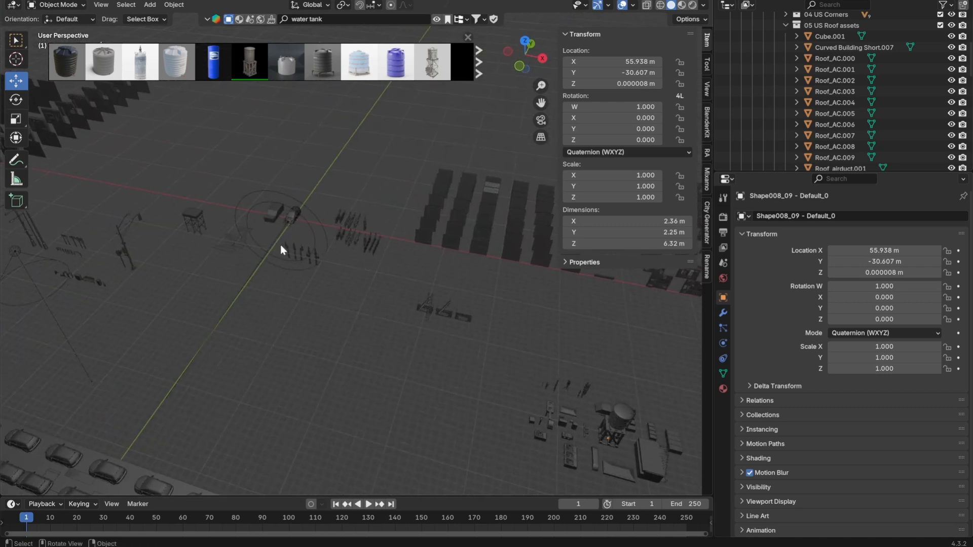
- Select the street_seating bench and reveal its Universal side walk assets collection in the scene hierarchy
scroll(318, 245, down, 3)
click(191, 259)
click(168, 273)
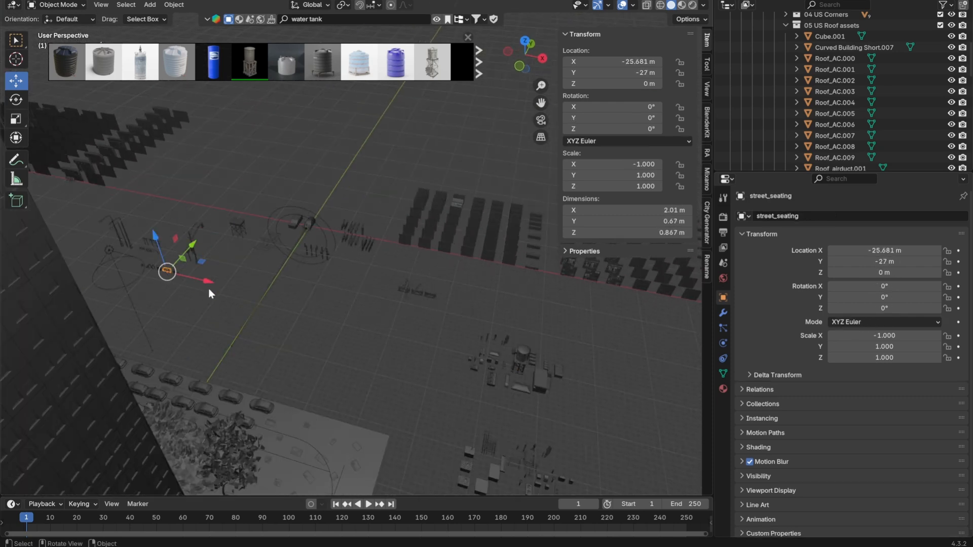
key(KP_Decimal)
middle_drag(235, 295, 361, 281)
scroll(362, 281, down, 8)
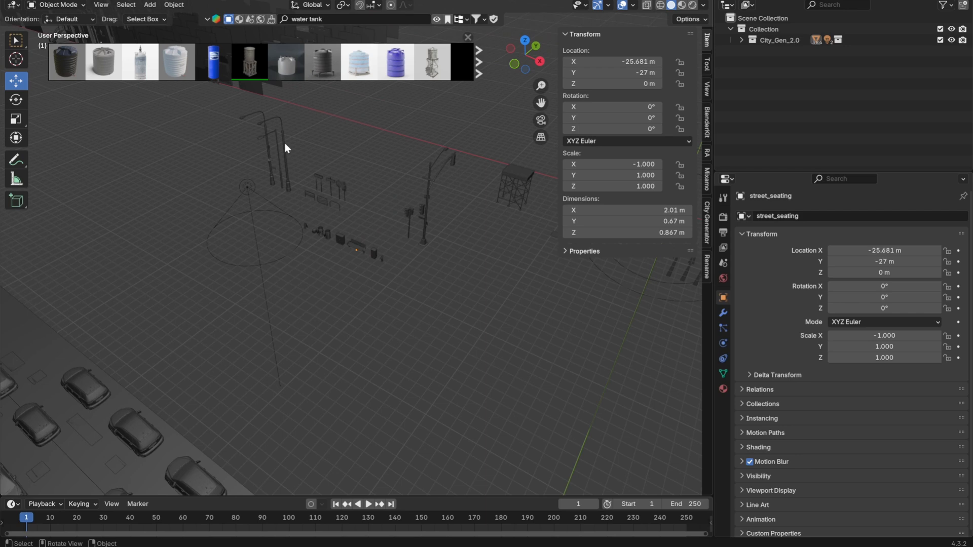
key(KP_Decimal)
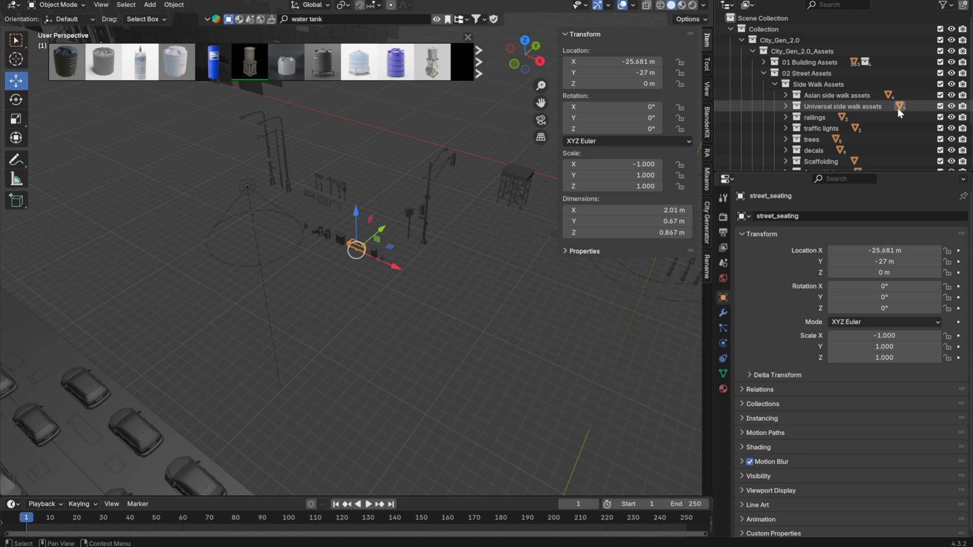
click(786, 106)
scroll(838, 115, down, 3)
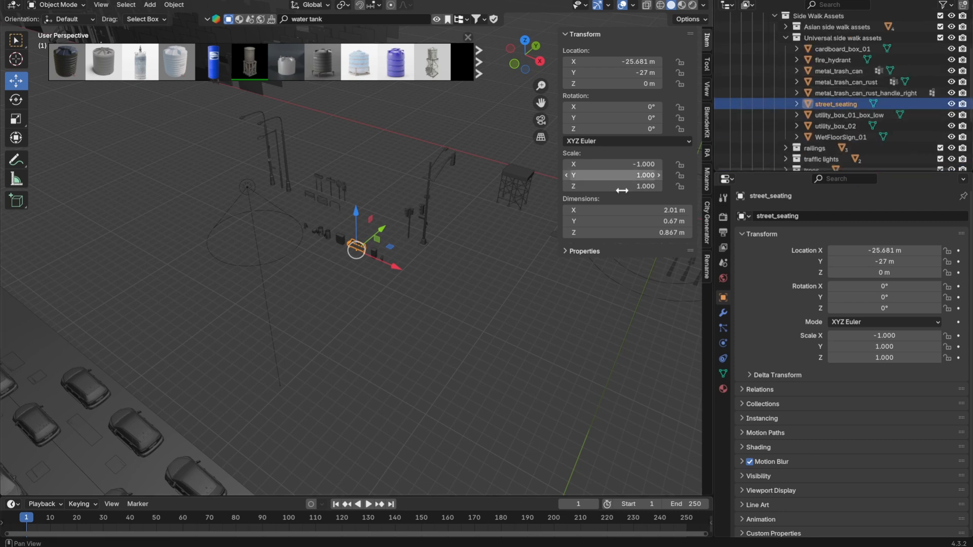
- Search the BlenderKit models for "street sign" and place the Vintage Victorian Street Sign beside the fire hydrant
scroll(415, 258, up, 4)
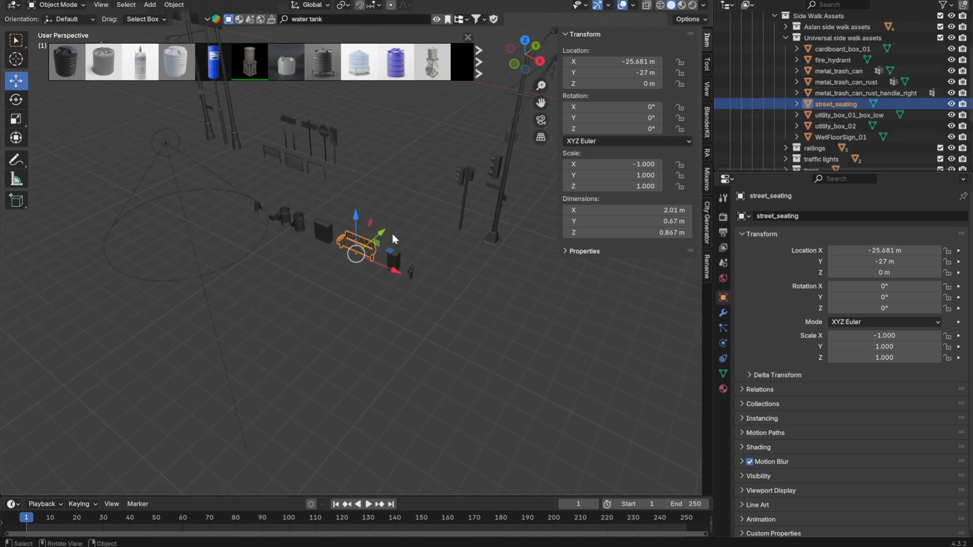
scroll(413, 245, up, 3)
click(330, 19)
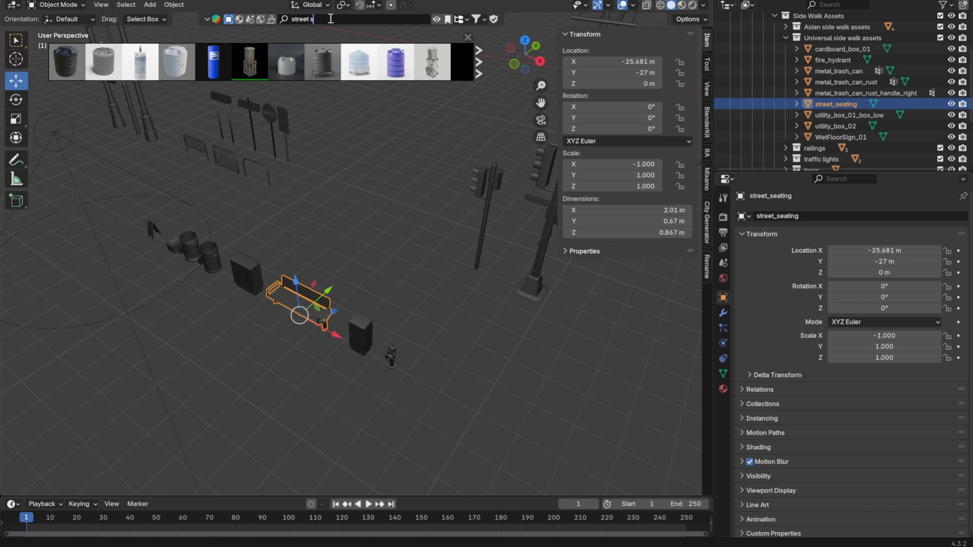
key(Return)
mouse_move(80, 68)
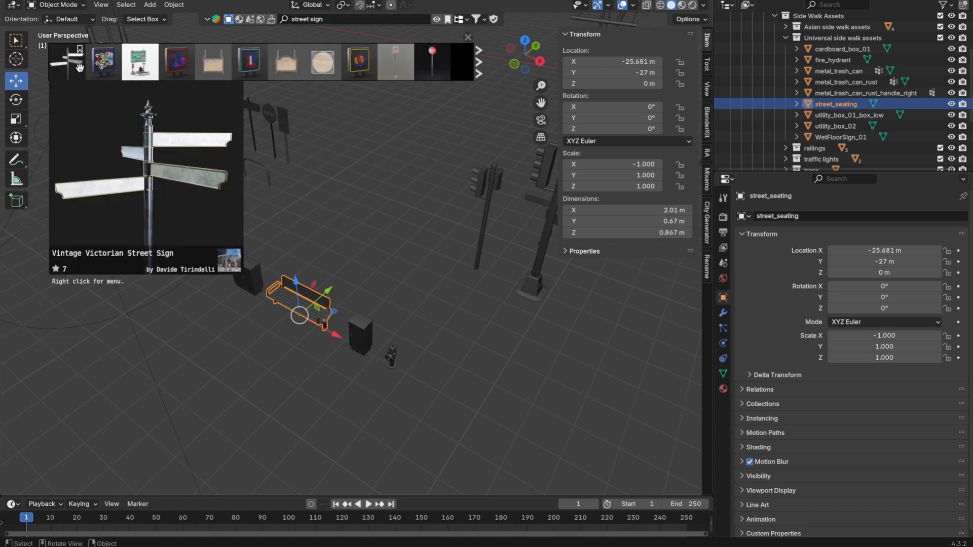
drag(74, 62, 441, 425)
- Clear the signals mesh's parent while keeping its transformation, and delete the Vintage Victorian Street Sign empty
key(KP_Decimal)
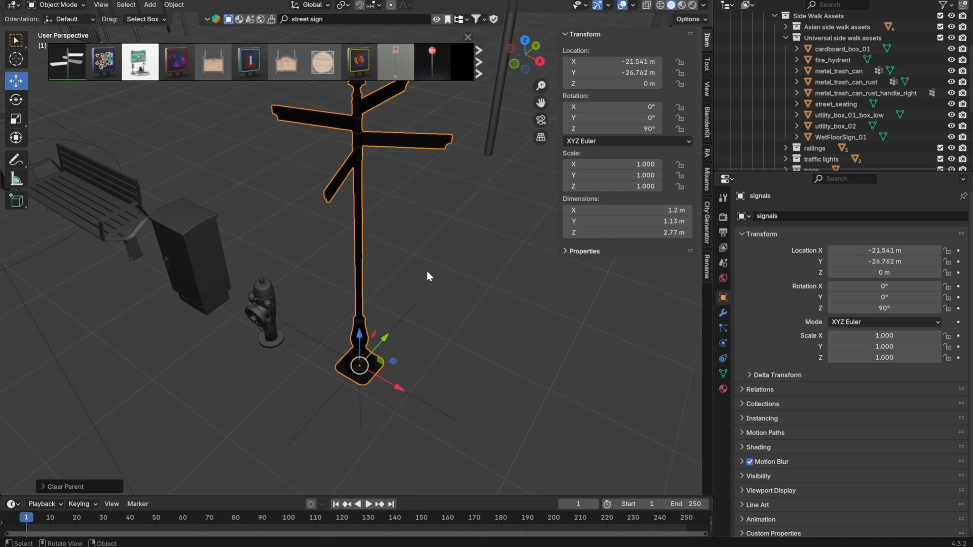
key(bracketleft)
key(x)
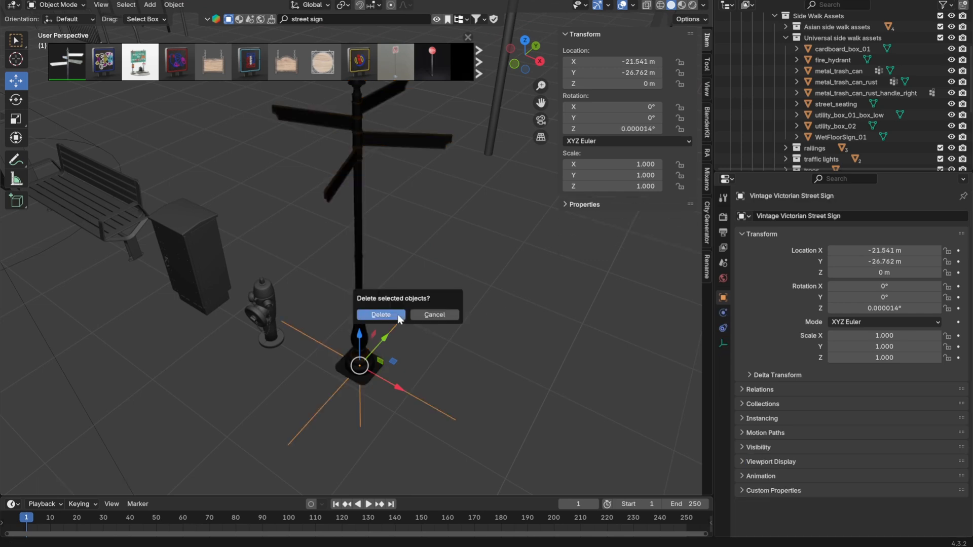
click(381, 315)
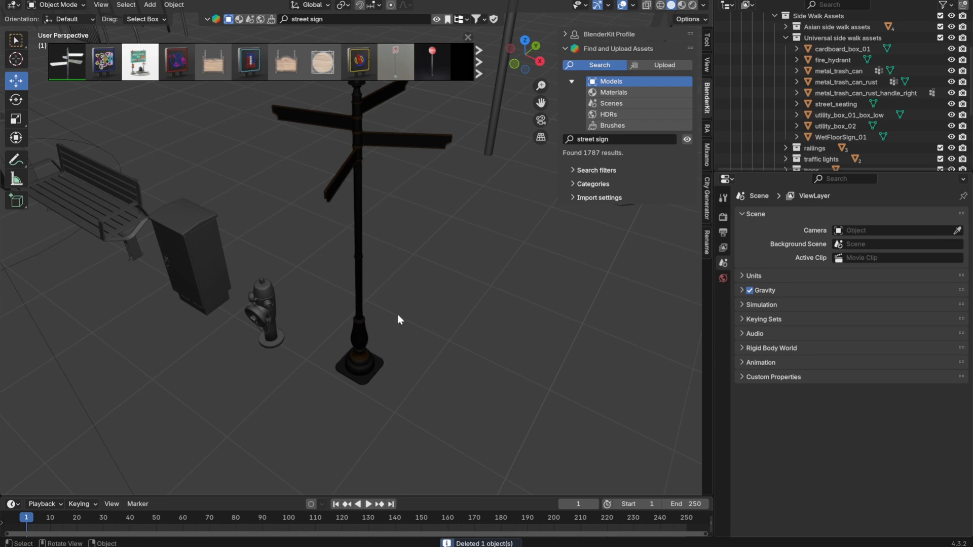
- Apply the rotation of the signals street sign mesh
click(360, 192)
key(ctrl+a)
click(388, 160)
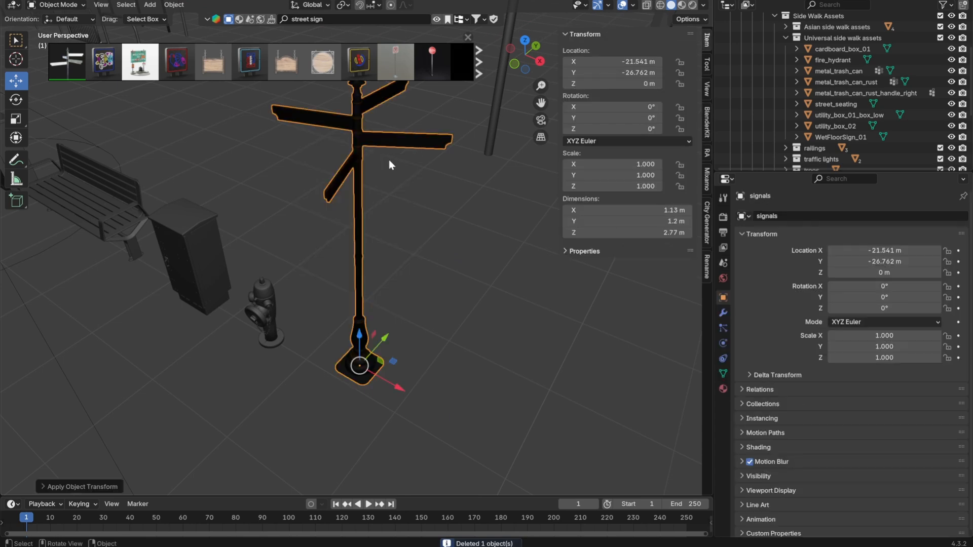
- Move the signals mesh to the Universal side walk assets collection inside Side Walk Assets
key(m)
mouse_move(386, 186)
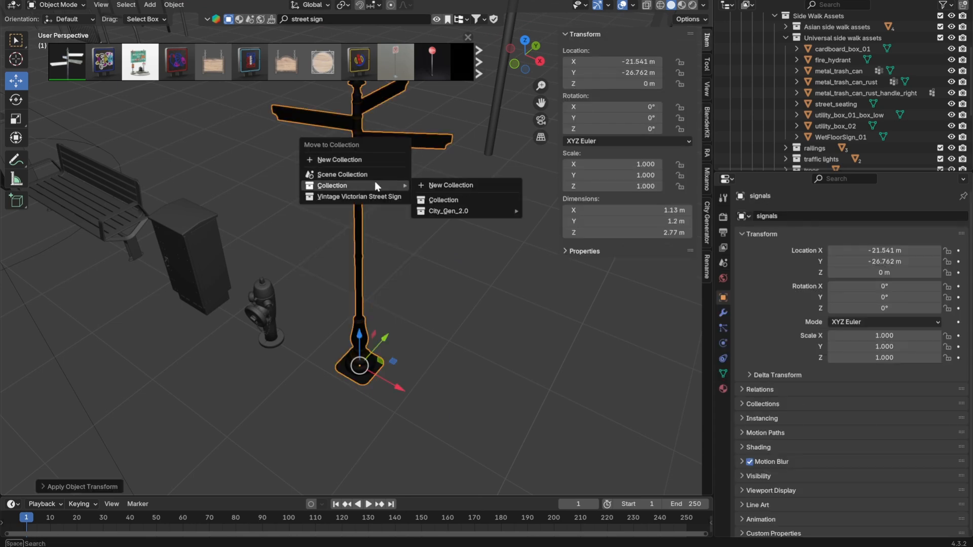
mouse_move(456, 211)
mouse_move(573, 237)
mouse_move(707, 274)
mouse_move(794, 304)
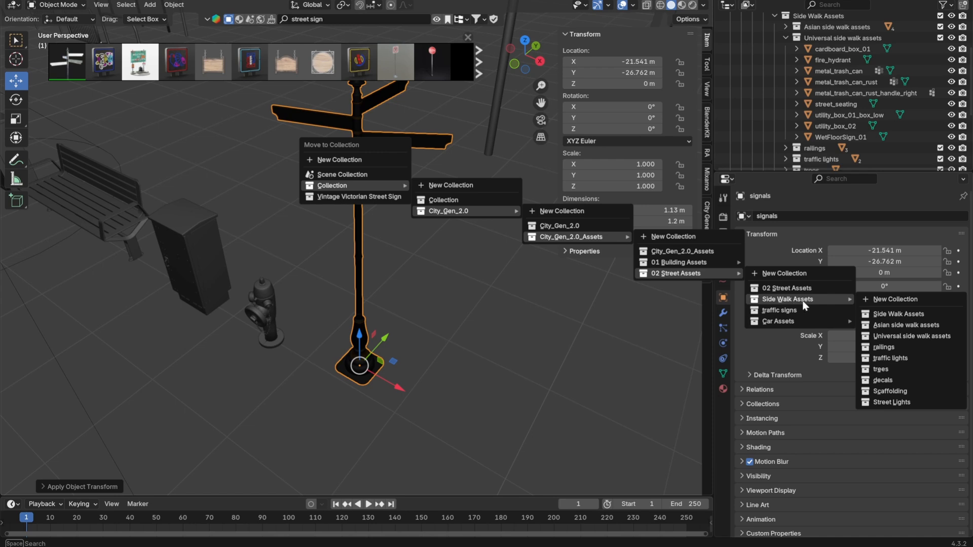
click(917, 336)
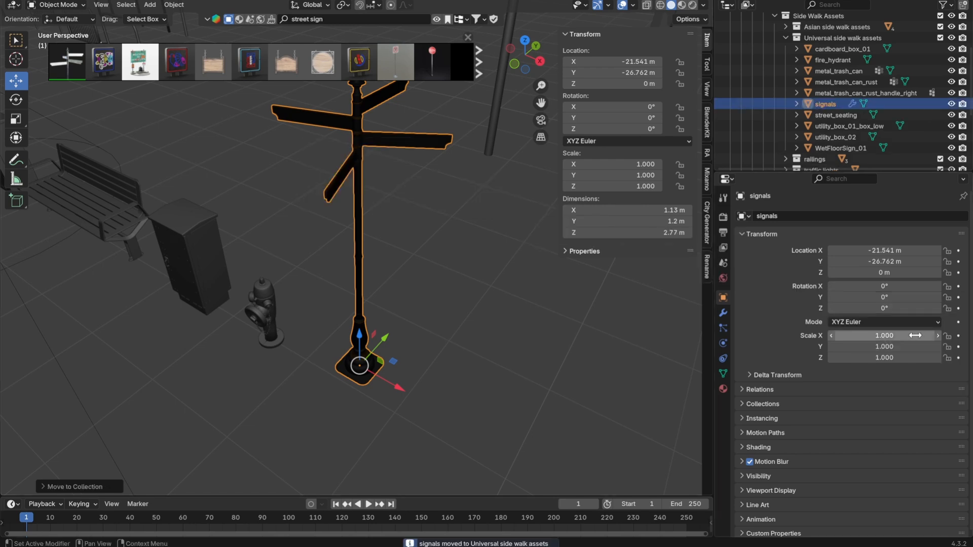
scroll(497, 318, down, 15)
shift+middle_drag(286, 353, 430, 239)
key(Tab)
key(a)
scroll(430, 240, up, 15)
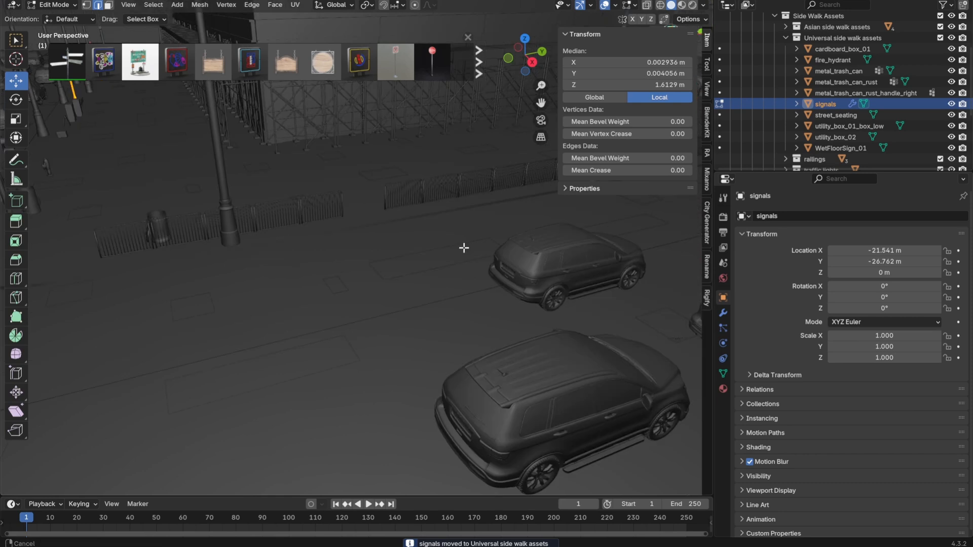
key(Tab)
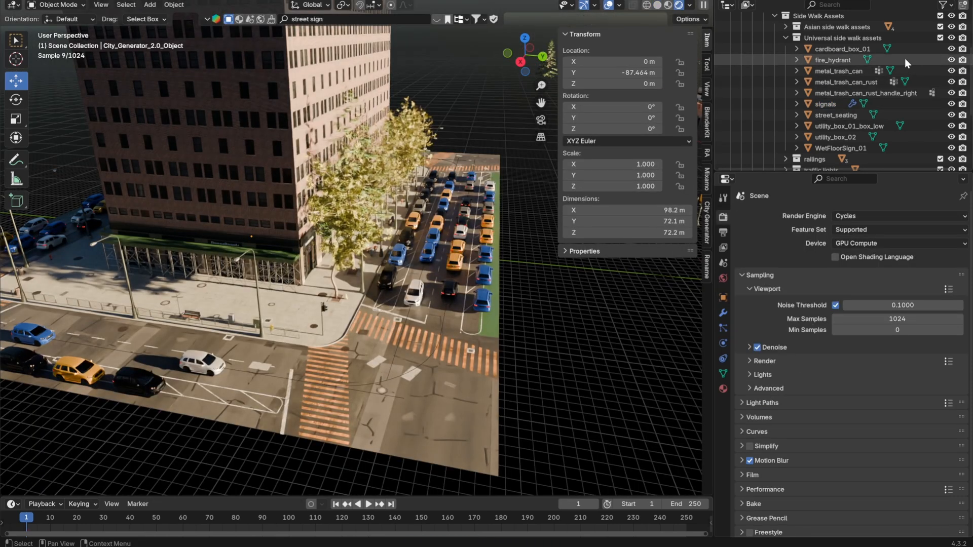
- Select City_Generator_2.0_Object and look through the CityGen materials available for its CityGen_Streets slot
click(785, 38)
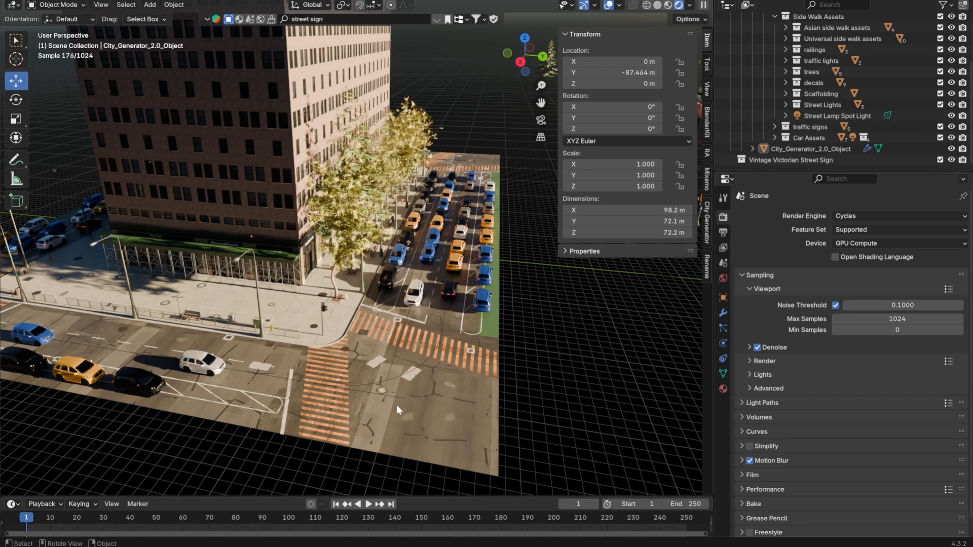
middle_drag(484, 366, 464, 330)
click(464, 330)
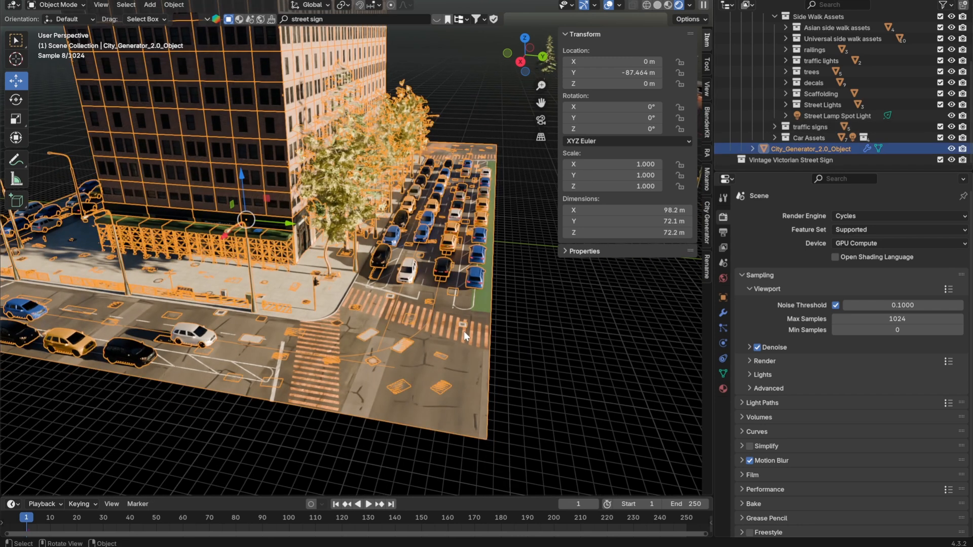
click(724, 389)
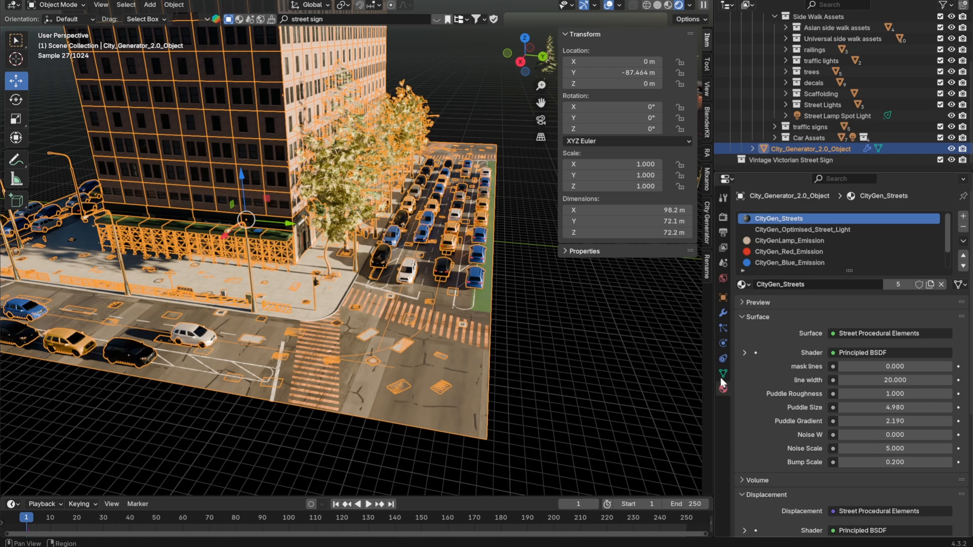
scroll(810, 232, up, 2)
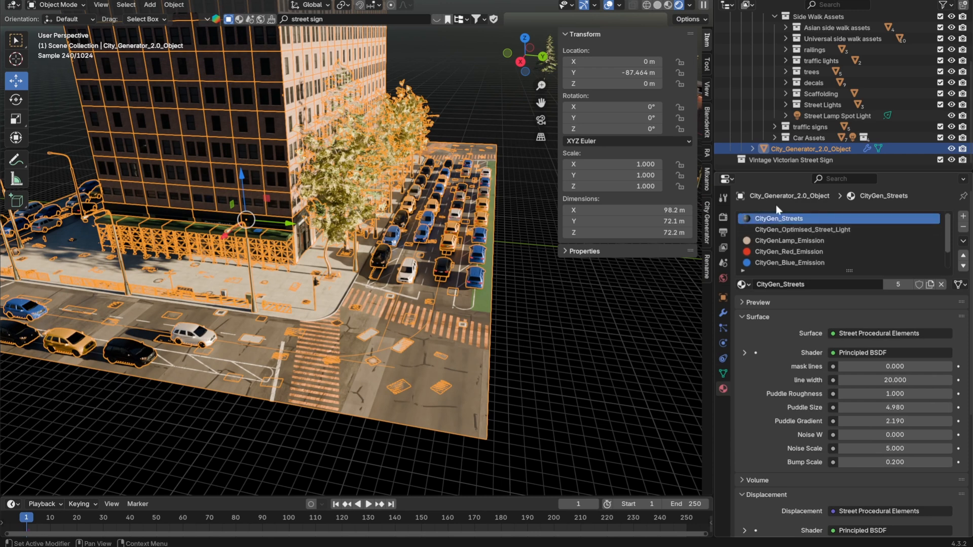
click(743, 285)
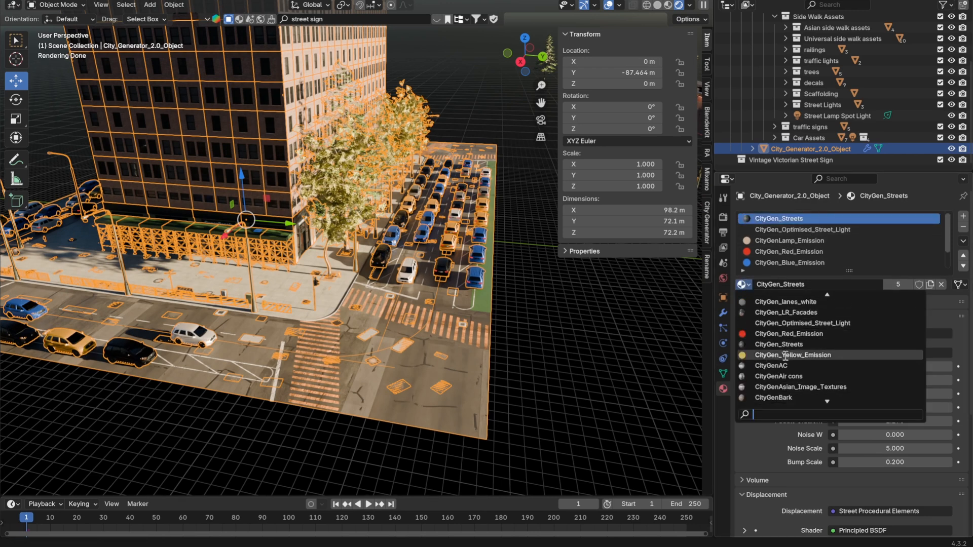
scroll(790, 375, down, 10)
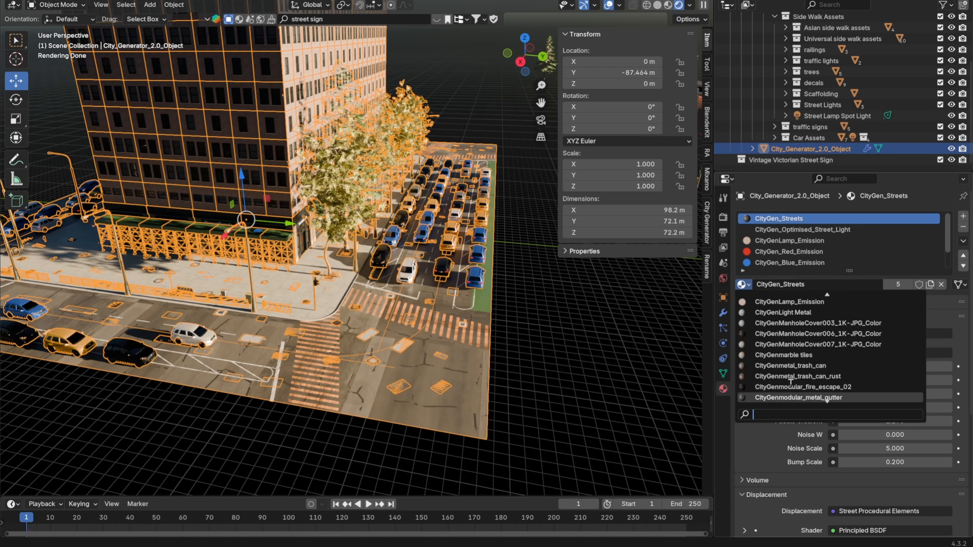
scroll(790, 376, down, 9)
key(Escape)
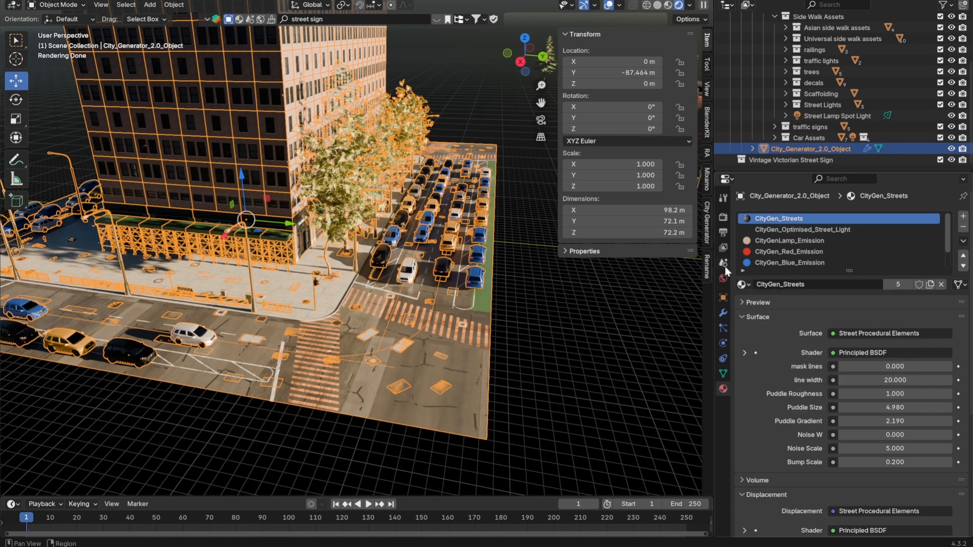
- Split off an area below the 3D viewport as a Shader Editor and enlarge it to show the CityGen_Streets node tree
drag(1, 486, 4, 357)
click(12, 364)
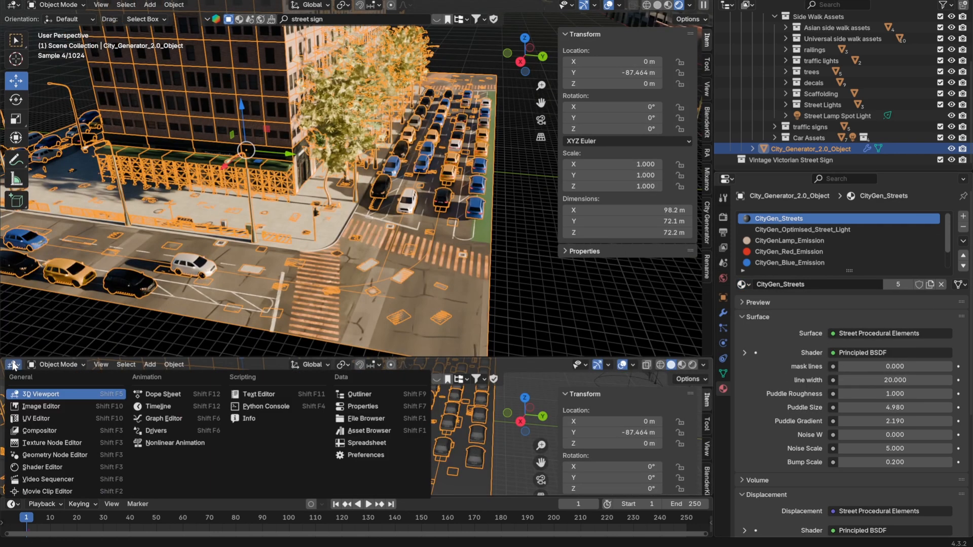
click(51, 467)
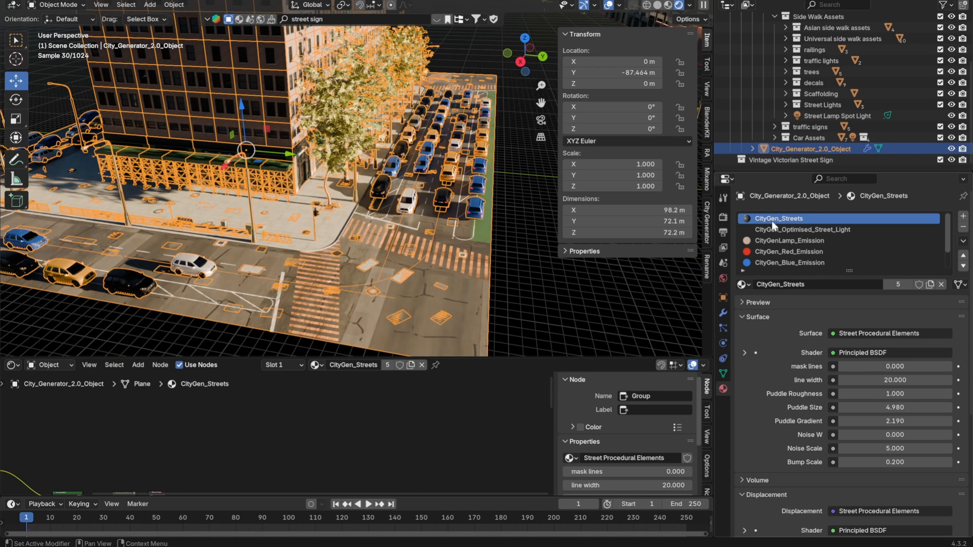
drag(456, 359, 456, 299)
scroll(348, 411, up, 6)
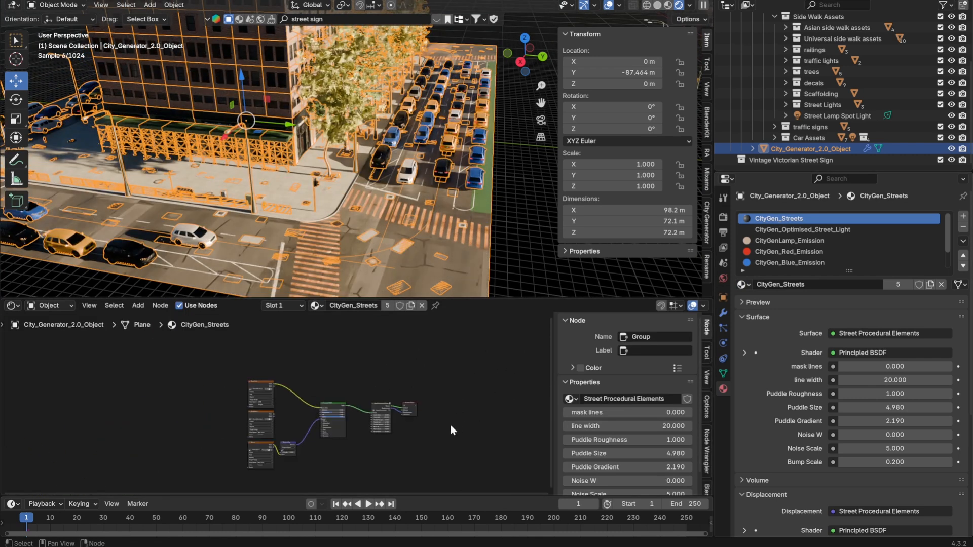
- Duplicate the Principled BSDF node in the CityGen_Streets material and place the copy above the node chain
click(215, 411)
key(shift+d)
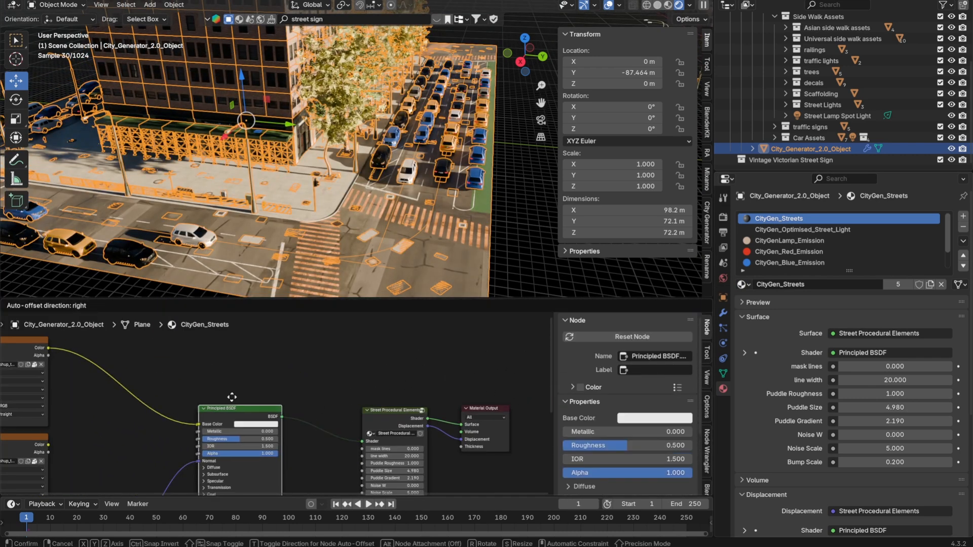
click(348, 325)
ctrl+shift+click(363, 327)
scroll(389, 354, up, 4)
click(385, 344)
drag(442, 203, 442, 258)
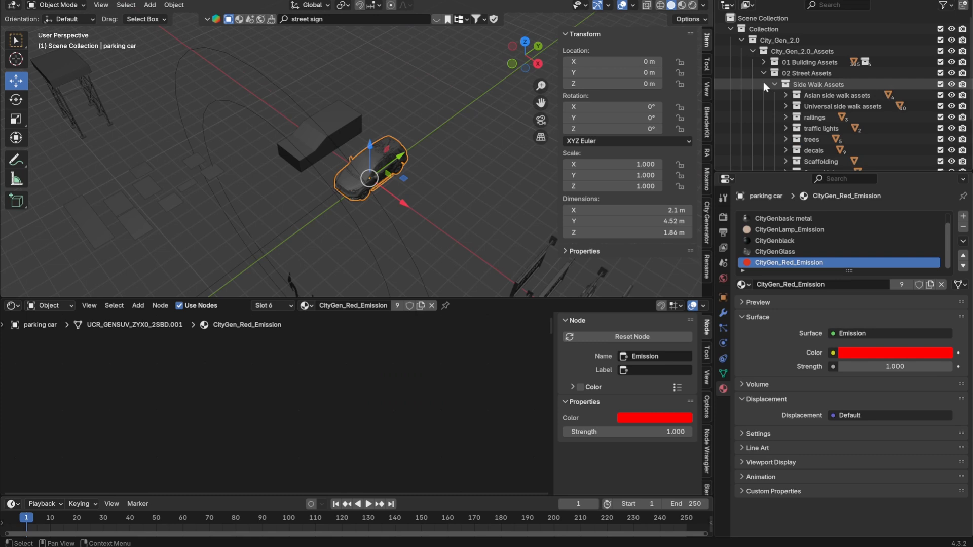
- Collapse the 02 Street Assets collection and select the 01 car body in the viewport
click(763, 73)
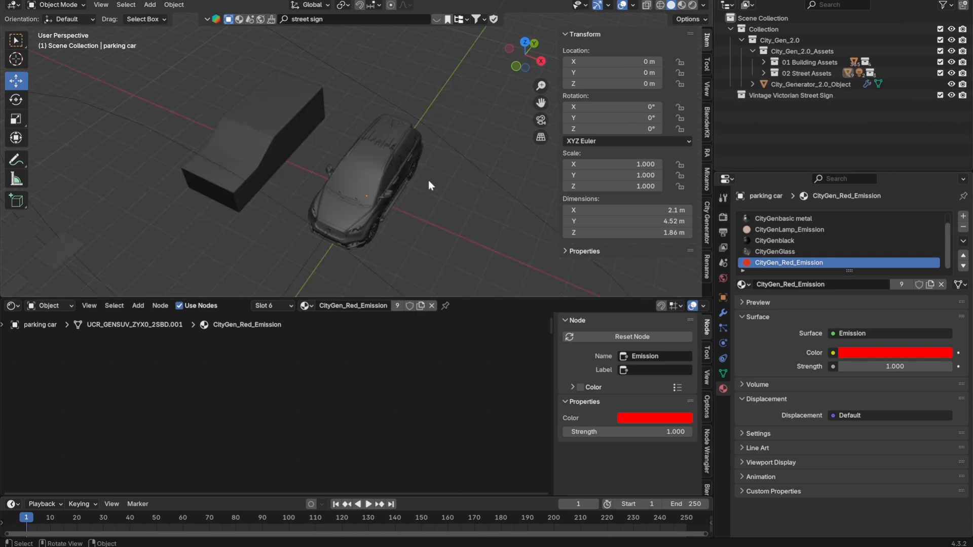
key(shift+F1)
click(763, 389)
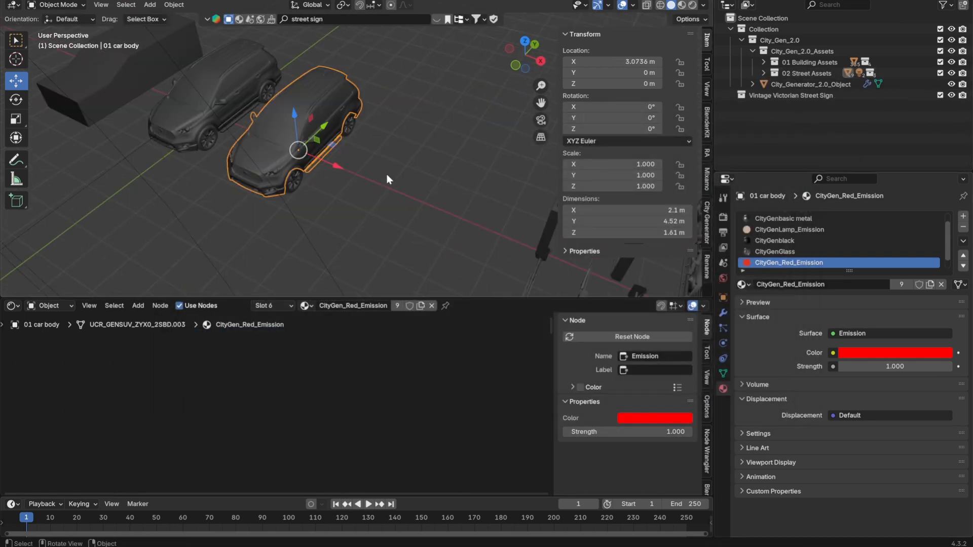
scroll(402, 187, down, 6)
middle_drag(391, 193, 190, 322)
- Remove the Shader Editor area so the 3D viewport regains its full height around the car models
click(13, 5)
click(45, 18)
click(366, 231)
scroll(367, 231, up, 5)
middle_drag(427, 250, 384, 252)
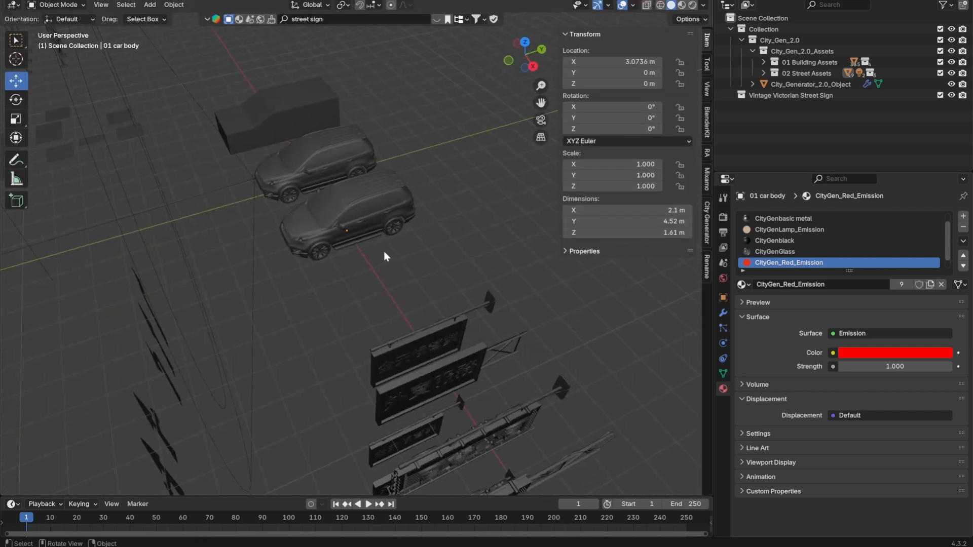
- Expand Car Assets inside 02 Street Assets, collapse its subcollections, and select the 01 car front wheels
click(763, 73)
scroll(801, 96, down, 2)
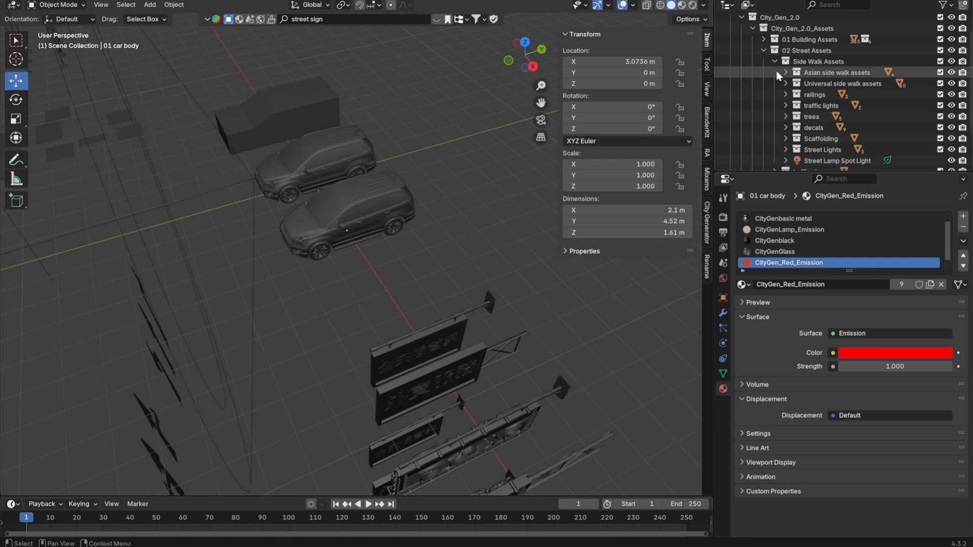
click(775, 61)
click(774, 106)
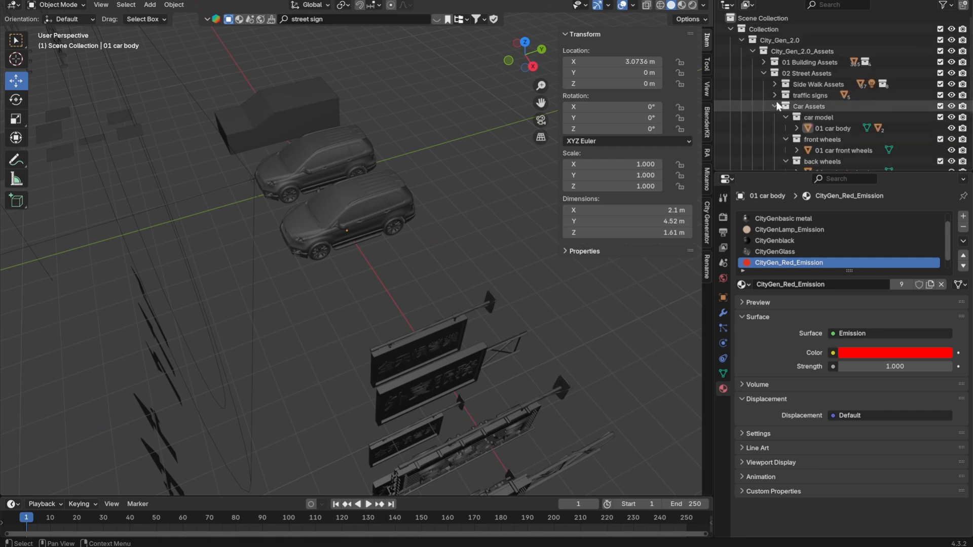
drag(786, 117, 787, 151)
middle_drag(441, 211, 485, 212)
click(326, 218)
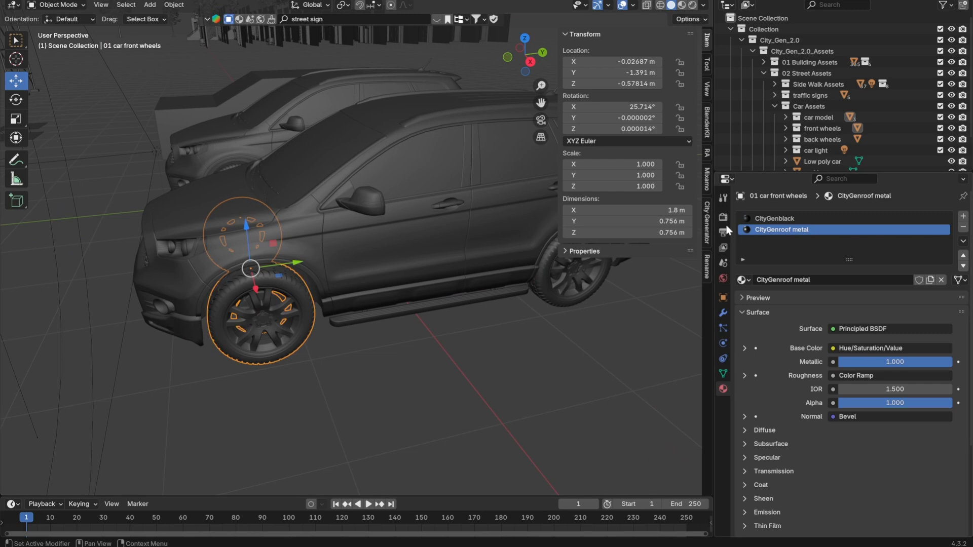
- Search the BlenderKit models for "car" and place the Ford Mustang 1968 Cabrio car beside the existing cars in the car model collection
middle_drag(457, 287, 479, 301)
key(Return)
mouse_move(171, 65)
scroll(171, 65, down, 3)
drag(175, 61, 433, 360)
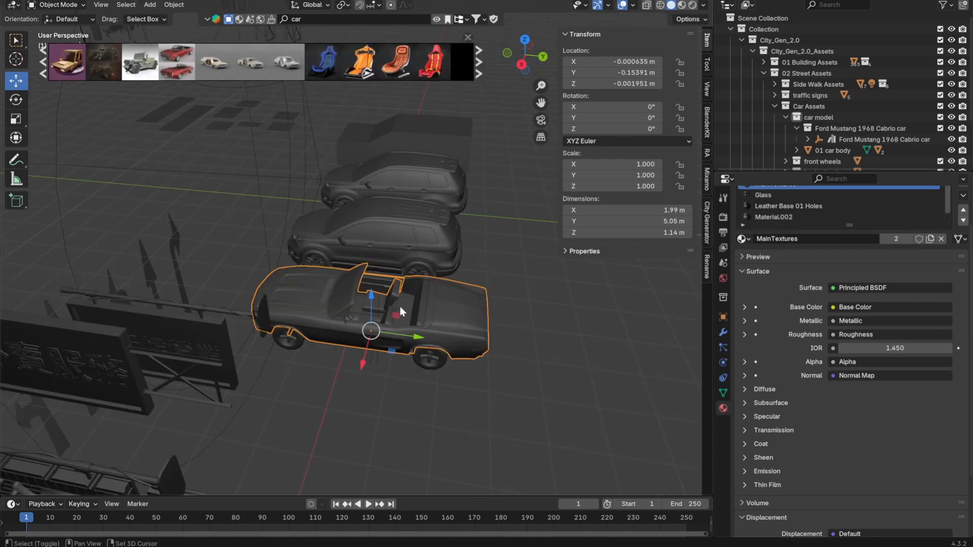
- Select the Ford Mustang's body parts and convert them to mesh
middle_drag(400, 306, 440, 295)
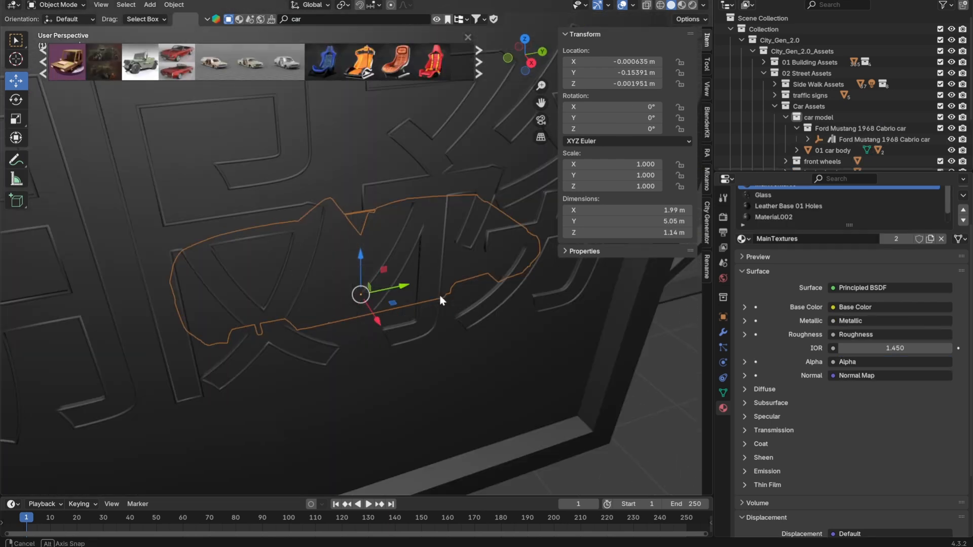
scroll(381, 285, up, 3)
scroll(381, 286, down, 3)
middle_drag(381, 286, 397, 292)
middle_drag(397, 292, 417, 337)
middle_drag(446, 284, 462, 274)
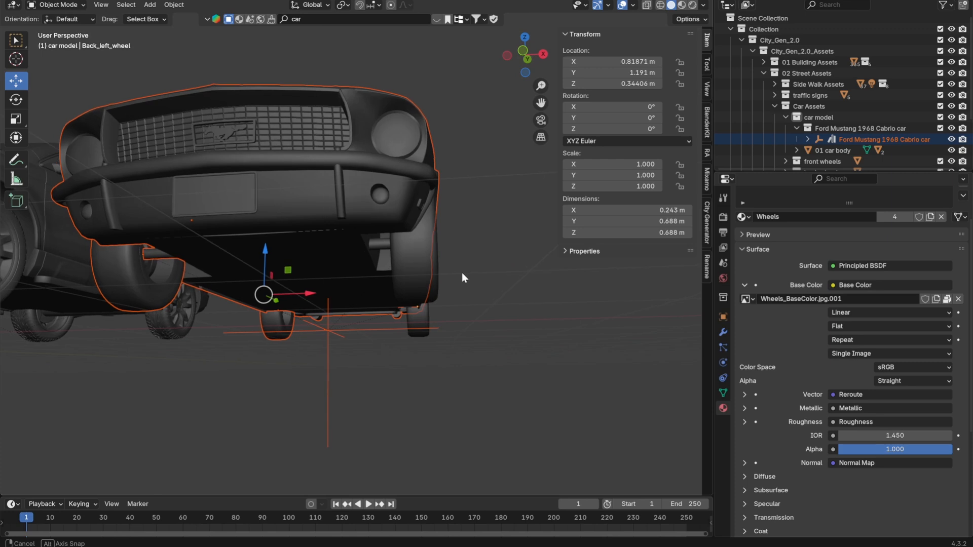
shift+click(159, 307)
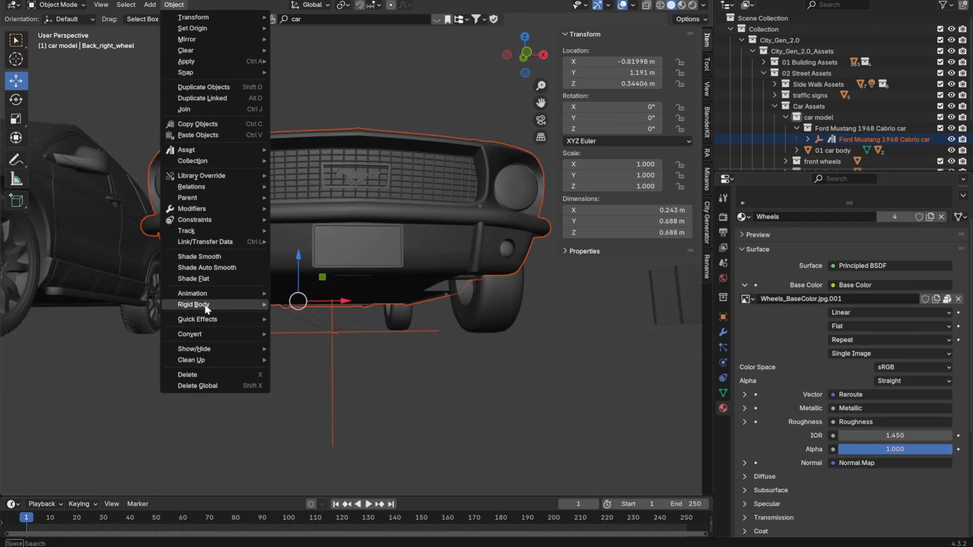
click(207, 268)
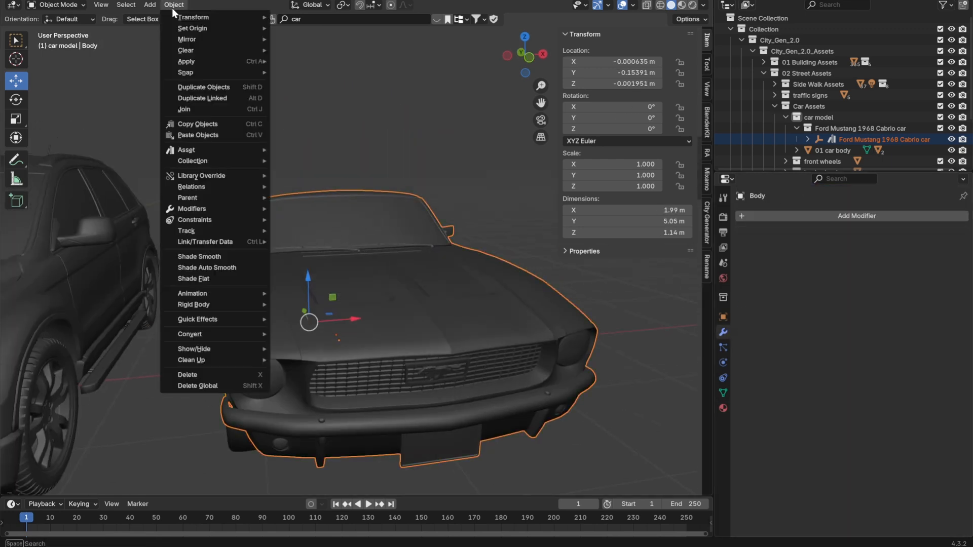
mouse_move(220, 338)
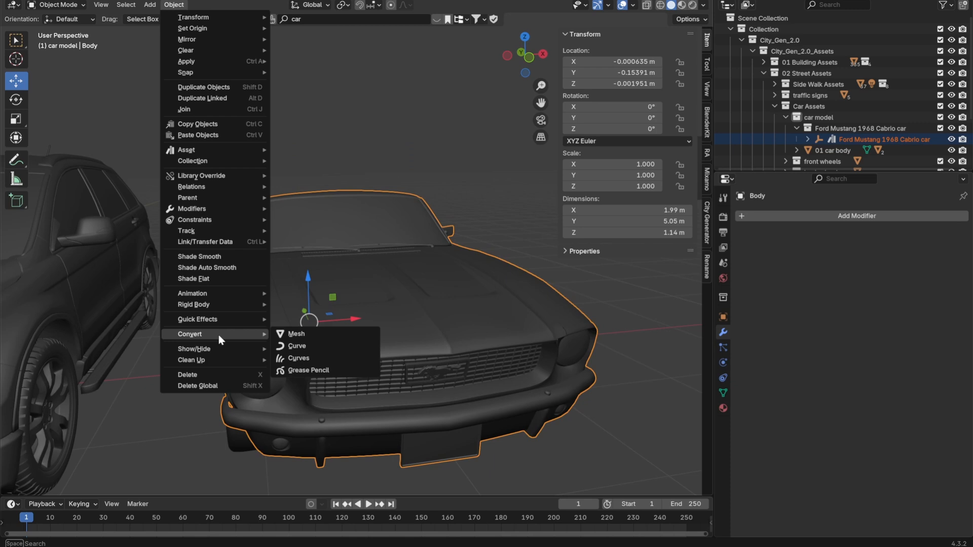
click(315, 334)
- Join the Mustang's body parts into the Body mesh and clear its parent while keeping the transformation
middle_drag(317, 299, 455, 308)
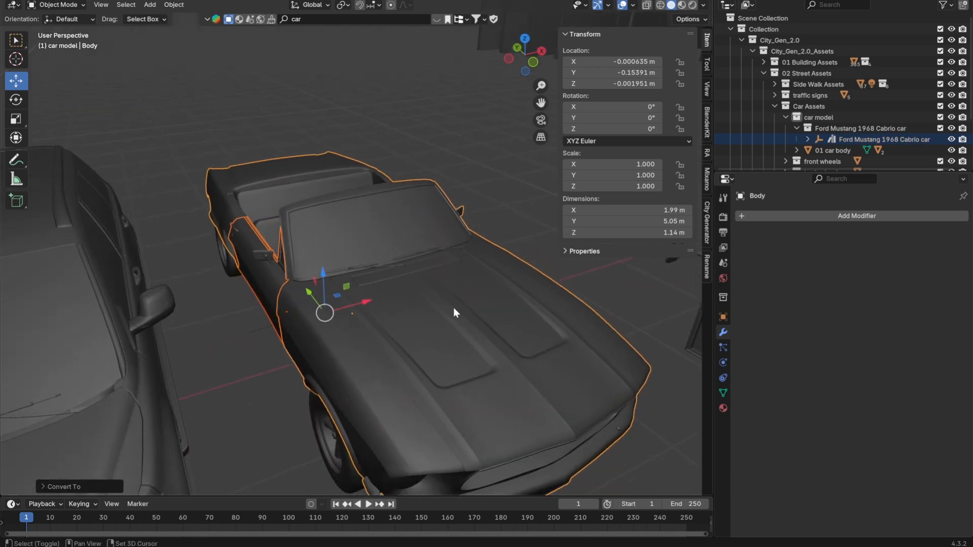
key(ctrl+j)
middle_drag(517, 313, 386, 225)
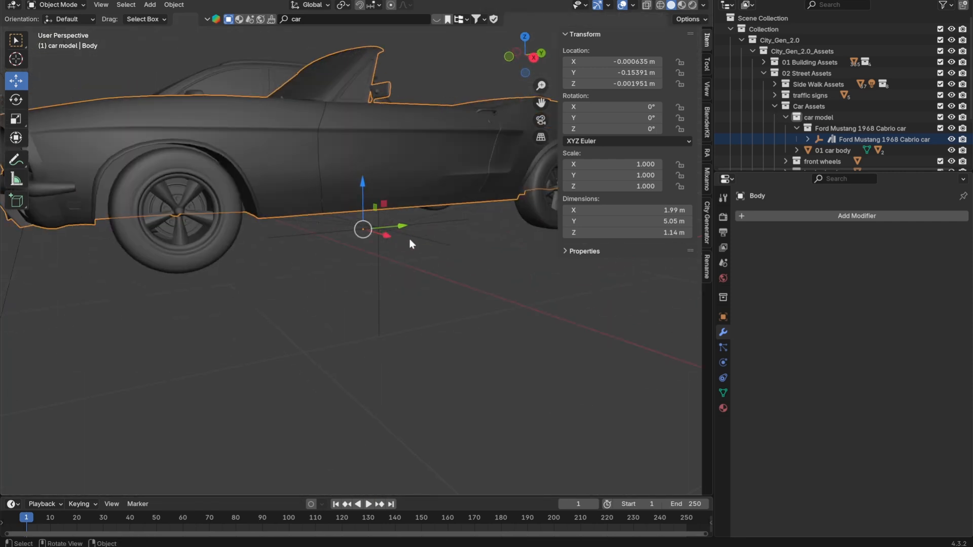
key(alt+p)
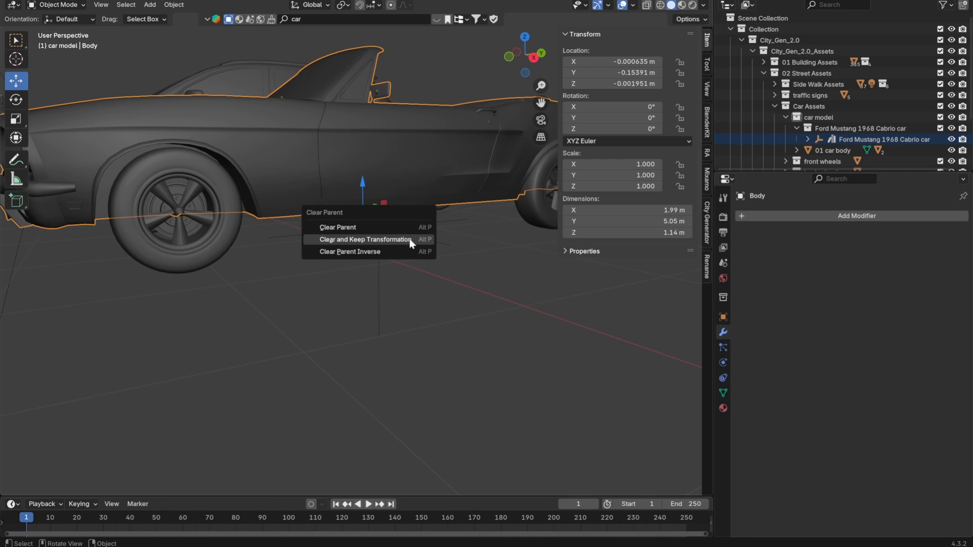
click(410, 242)
middle_drag(394, 296, 374, 268)
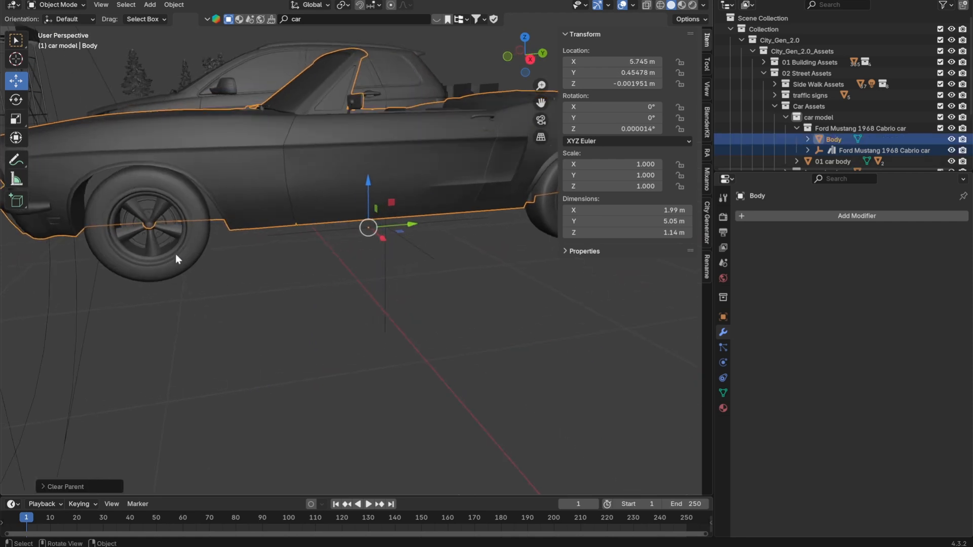
- Join the Mustang's two front wheels into one mesh and its two back wheels into another
click(182, 255)
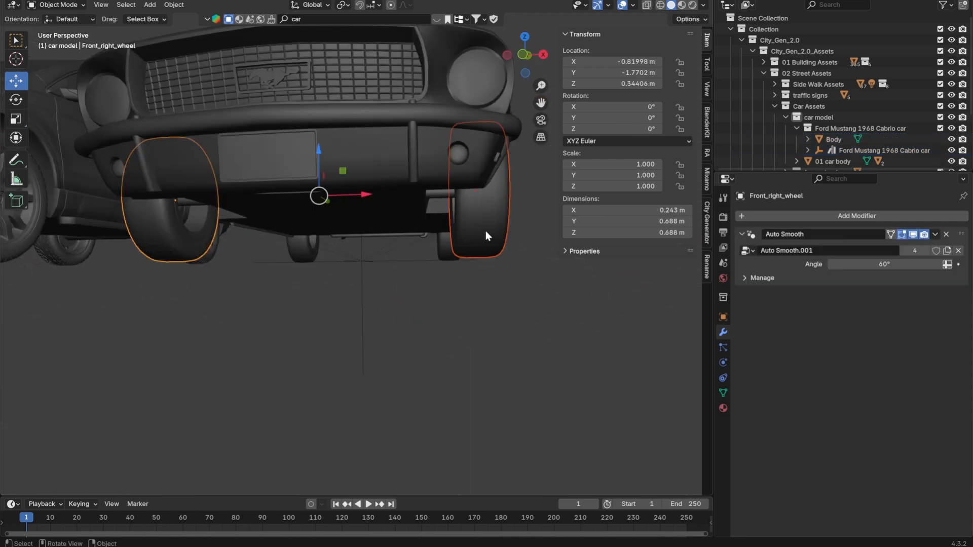
middle_drag(485, 230, 449, 246)
click(449, 247)
middle_drag(439, 279, 358, 263)
shift+click(357, 261)
middle_drag(357, 262, 396, 241)
shift+click(242, 265)
click(243, 263)
- Set the joined front wheels' origin to their geometry and test their spin around the X axis
click(278, 255)
click(174, 5)
mouse_move(192, 29)
click(364, 44)
scroll(397, 241, up, 2)
scroll(396, 242, up, 1)
drag(621, 107, 679, 107)
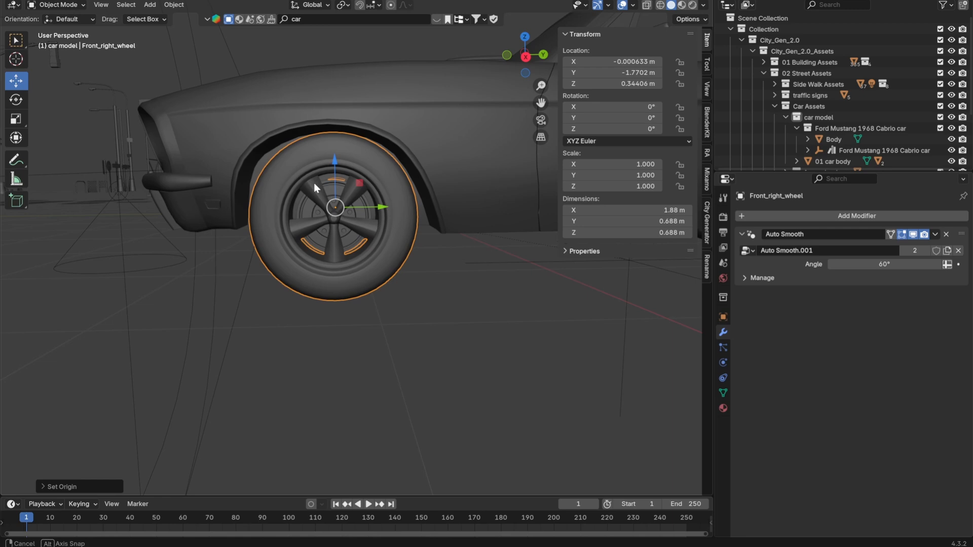
- Set the joined back wheels' origin to their geometry and test their spin around the X axis
mouse_move(212, 28)
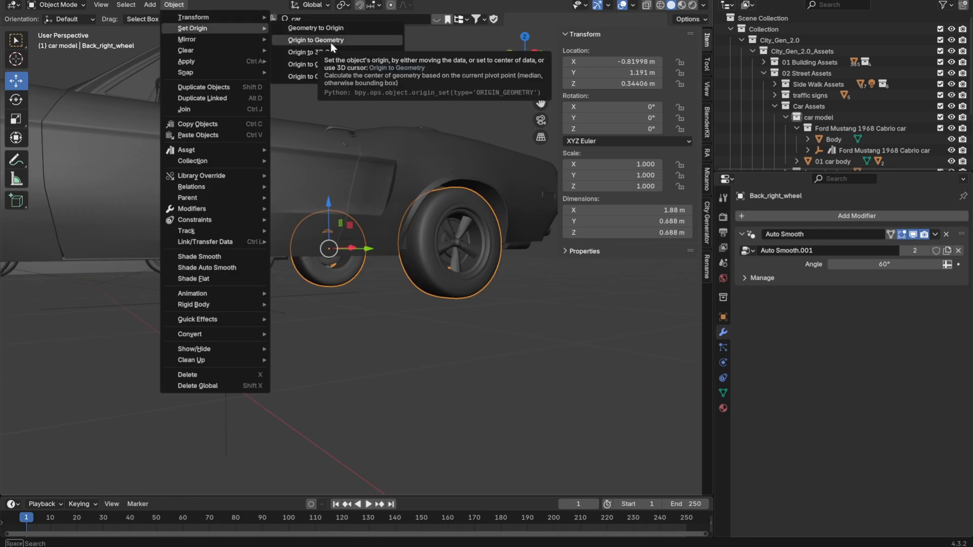
click(330, 40)
middle_drag(436, 223, 476, 205)
drag(596, 109, 684, 110)
right_click(596, 110)
- Parent the Mustang's front and back wheel meshes to the Body mesh with Object (Keep Transform)
middle_drag(347, 206, 365, 228)
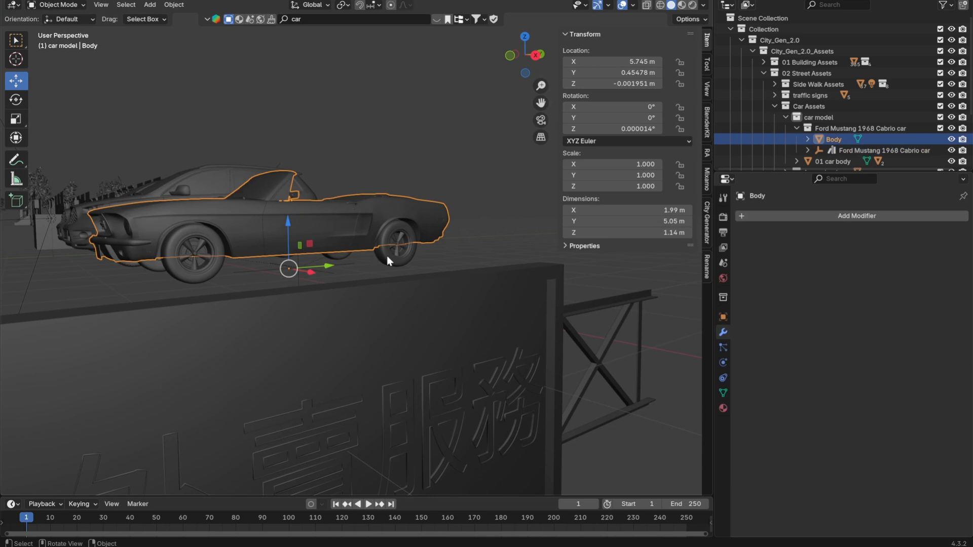
click(387, 256)
shift+click(197, 278)
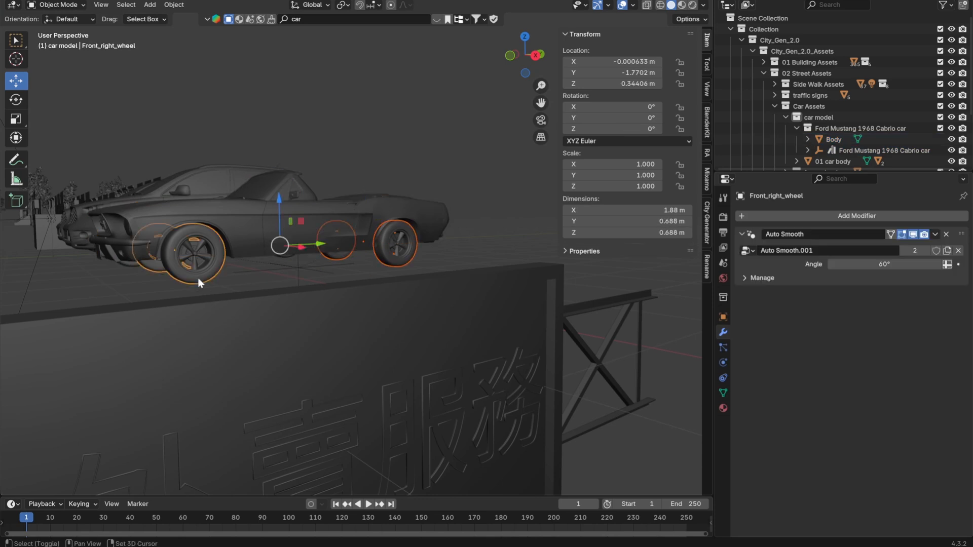
shift+click(241, 231)
key(ctrl+p)
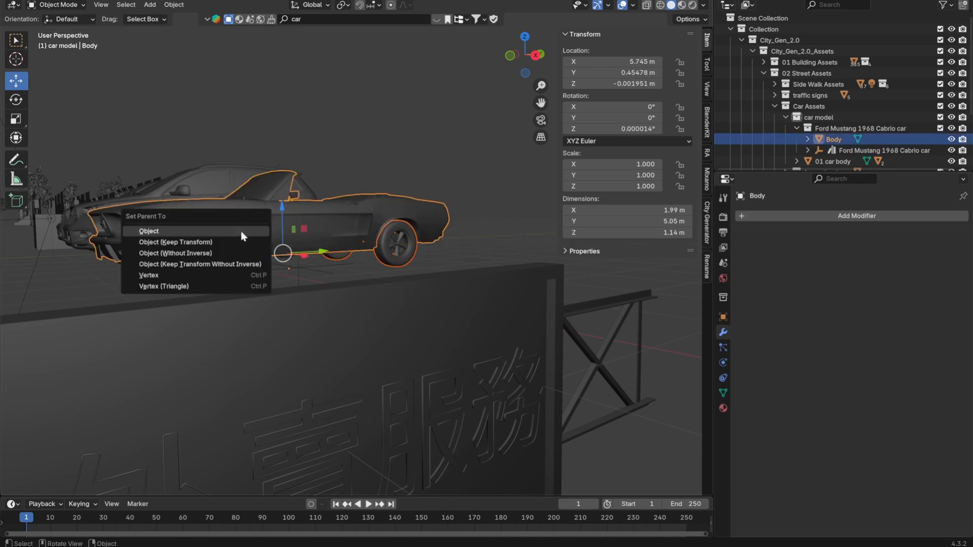
click(238, 242)
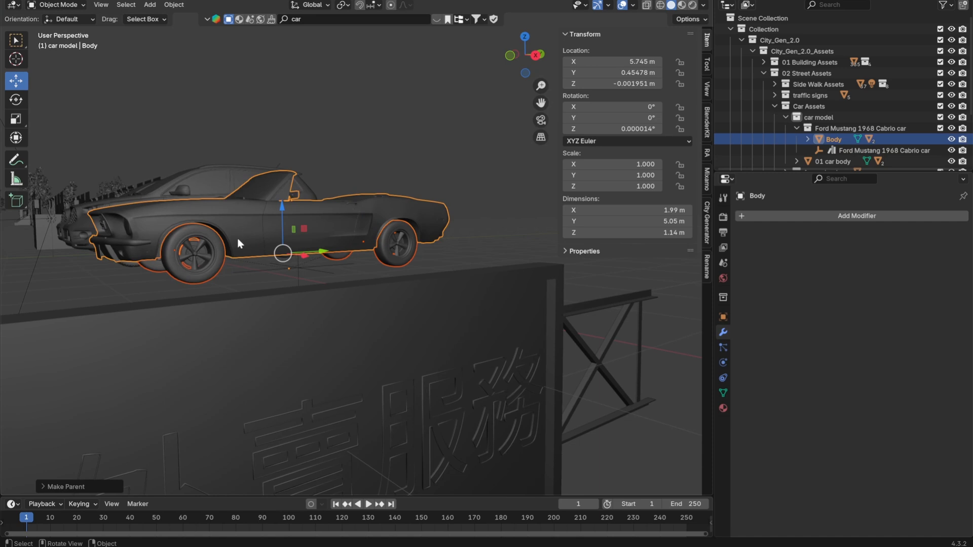
- Move the Mustang's Body mesh into the car model collection
middle_drag(238, 238, 282, 260)
click(303, 275)
click(317, 229)
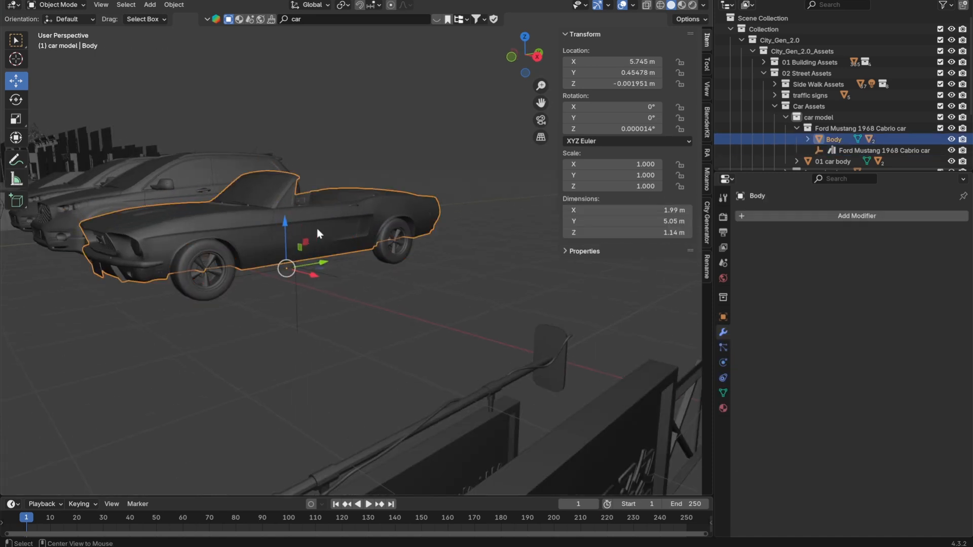
key(alt+p)
click(318, 229)
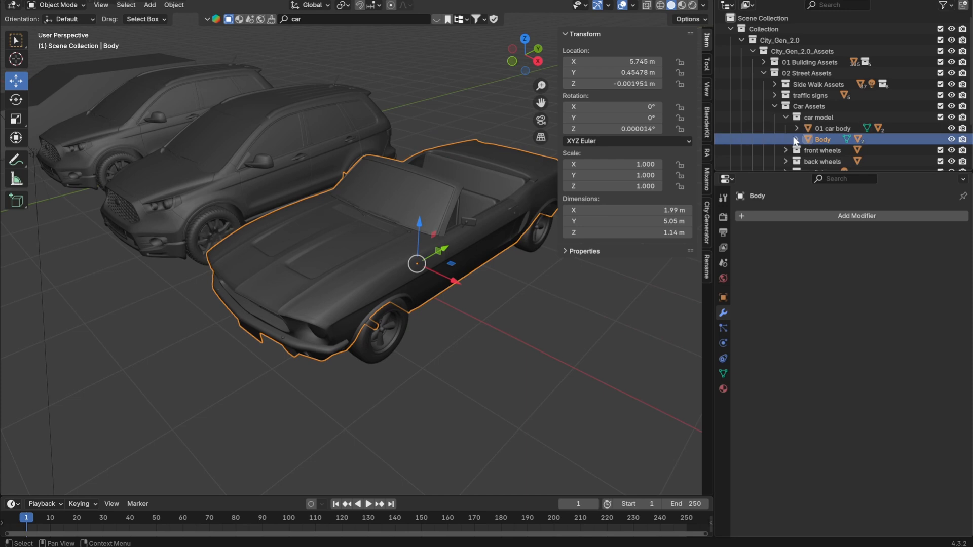
- Rename the Mustang's Body as 02 car body, following the naming of 01 car body
scroll(829, 138, down, 3)
double_click(846, 90)
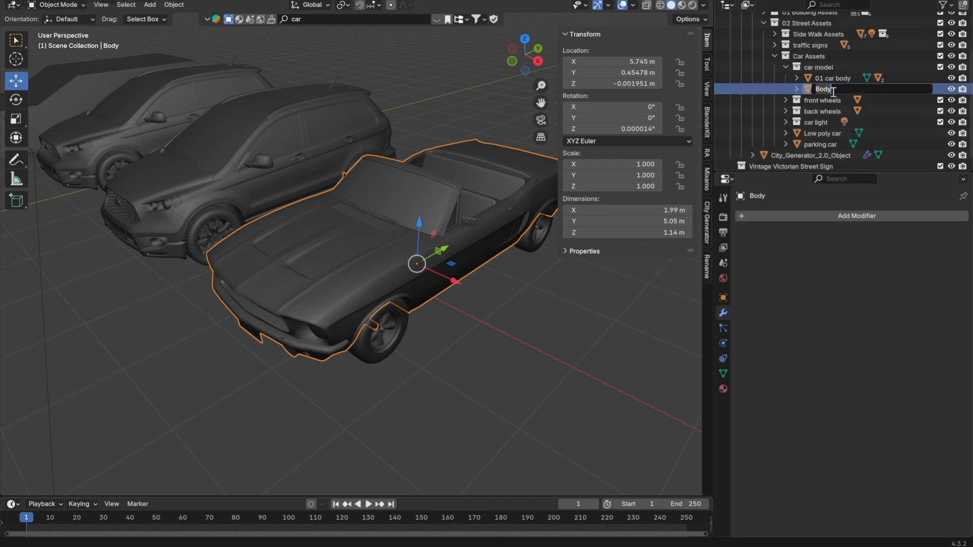
double_click(835, 80)
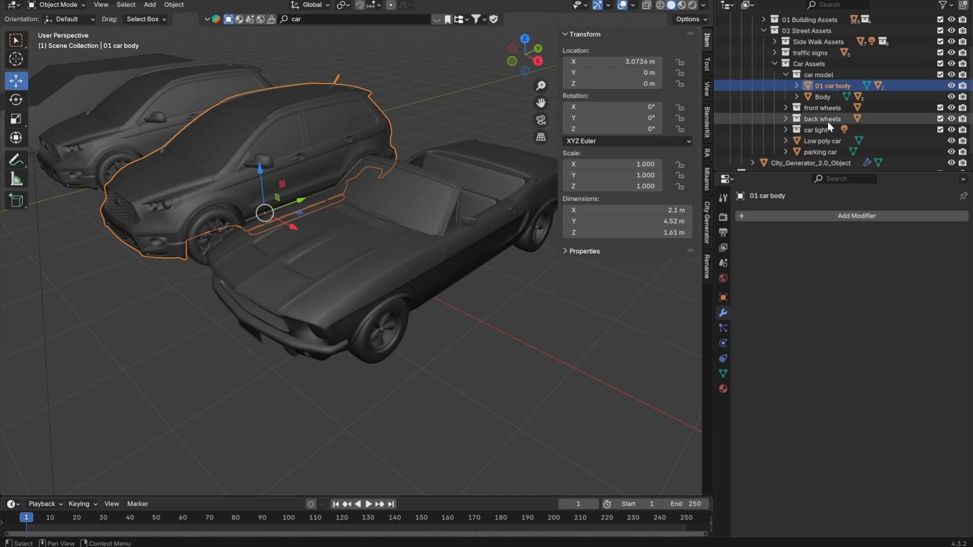
scroll(837, 84, down, 1)
double_click(847, 91)
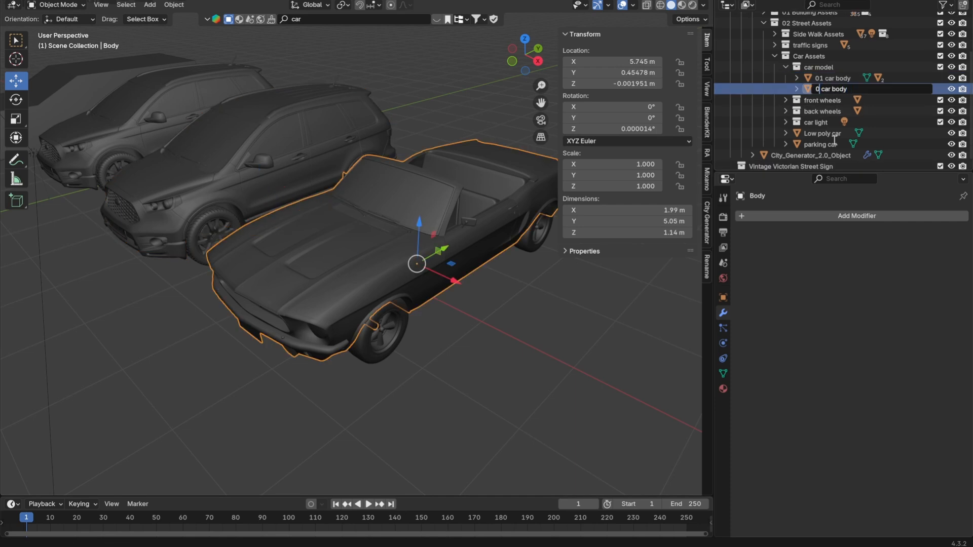
key(Return)
- Move the Mustang's joined front wheels into the front wheels collection under Car Assets
click(407, 320)
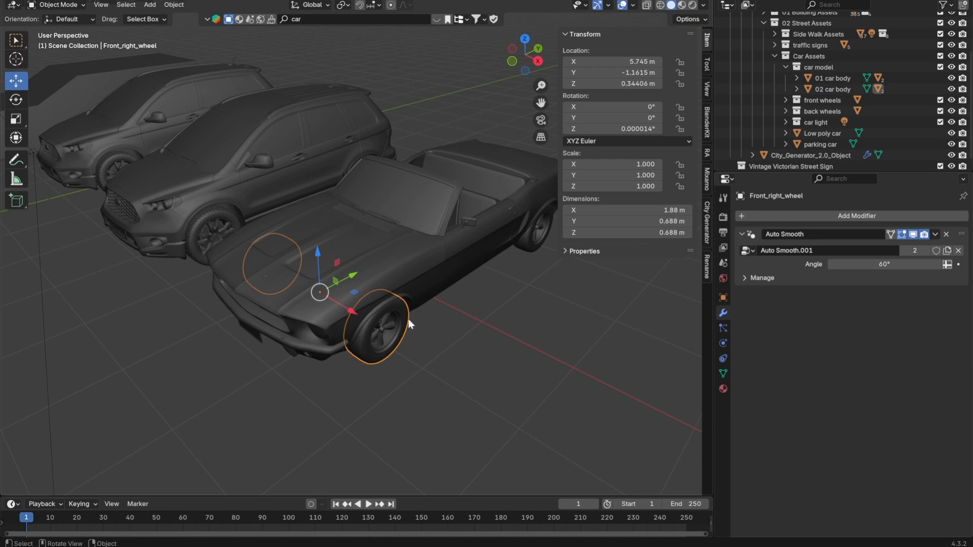
click(785, 101)
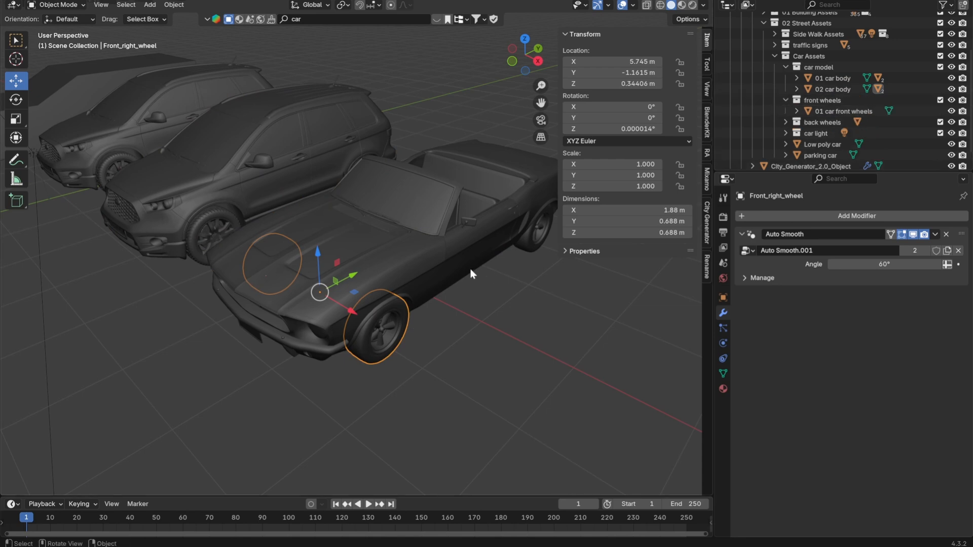
key(m)
mouse_move(466, 274)
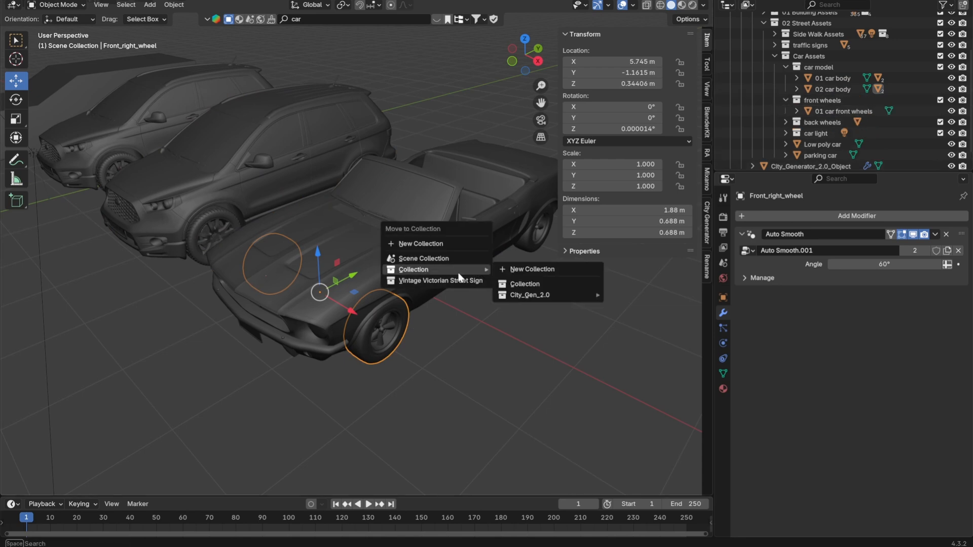
mouse_move(562, 294)
mouse_move(651, 321)
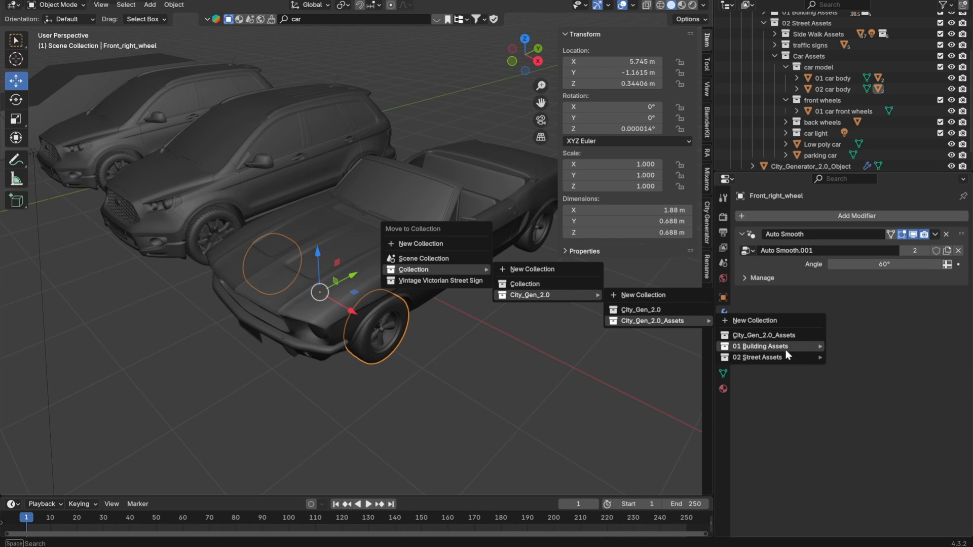
mouse_move(783, 359)
mouse_move(889, 406)
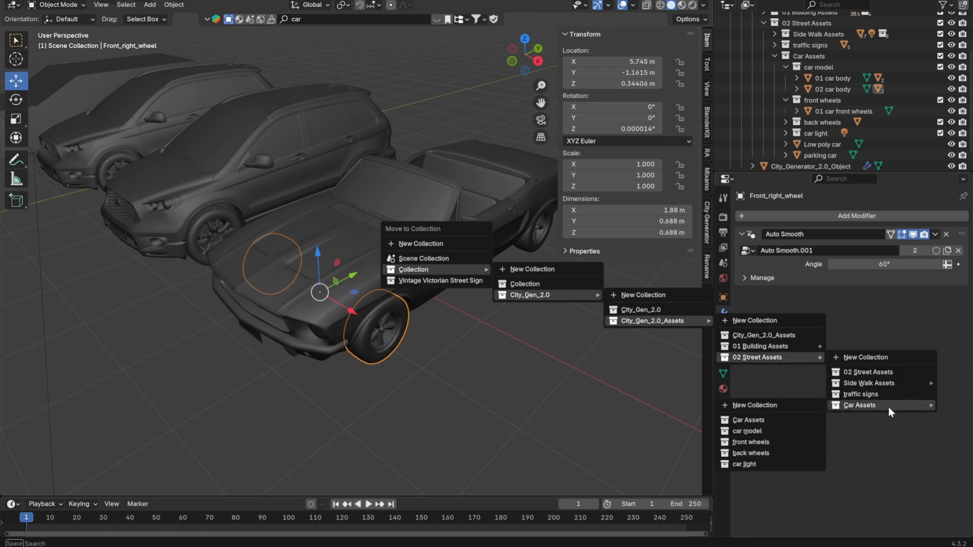
click(770, 442)
- Rename the Mustang's front wheels as 02 car front wheels, reusing the name of 01 car front wheels
double_click(832, 110)
key(ctrl+c)
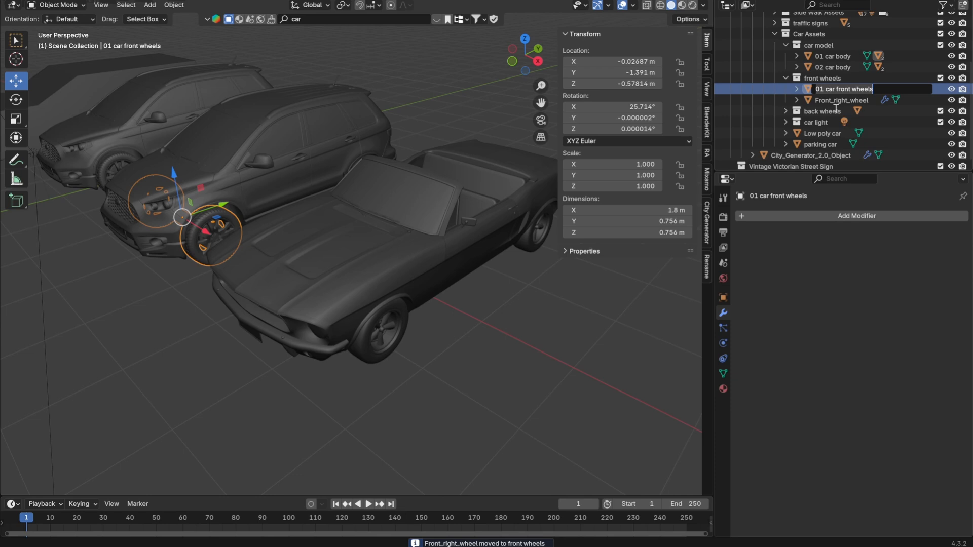
double_click(841, 100)
key(ctrl+v)
key(BackSpace)
text(2)
key(Return)
- Move the Mustang's joined back wheels into the back wheels collection and rename them 02 car back wheels
click(538, 236)
key(m)
mouse_move(537, 236)
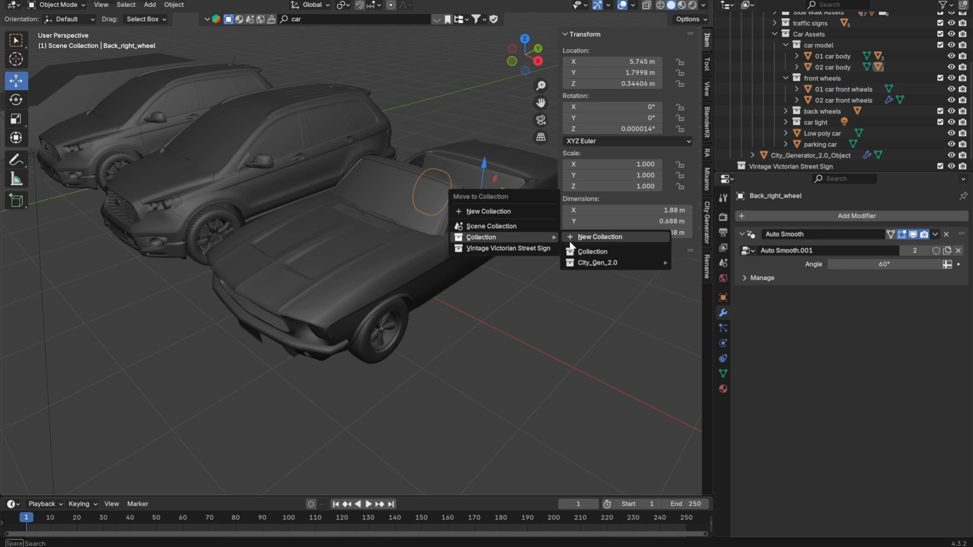
mouse_move(641, 264)
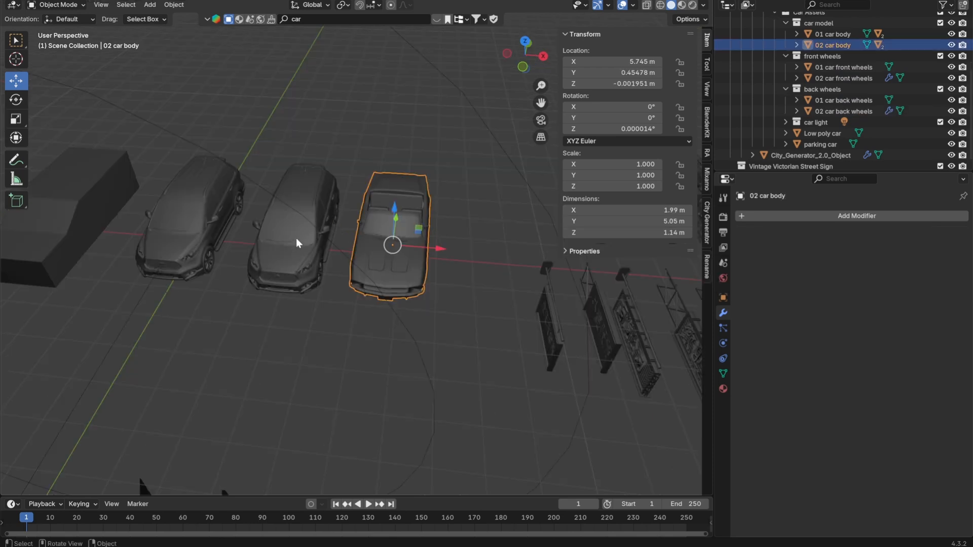
- Compare the 01 and 02 car bodies side by side, with both selected
middle_drag(296, 238, 454, 322)
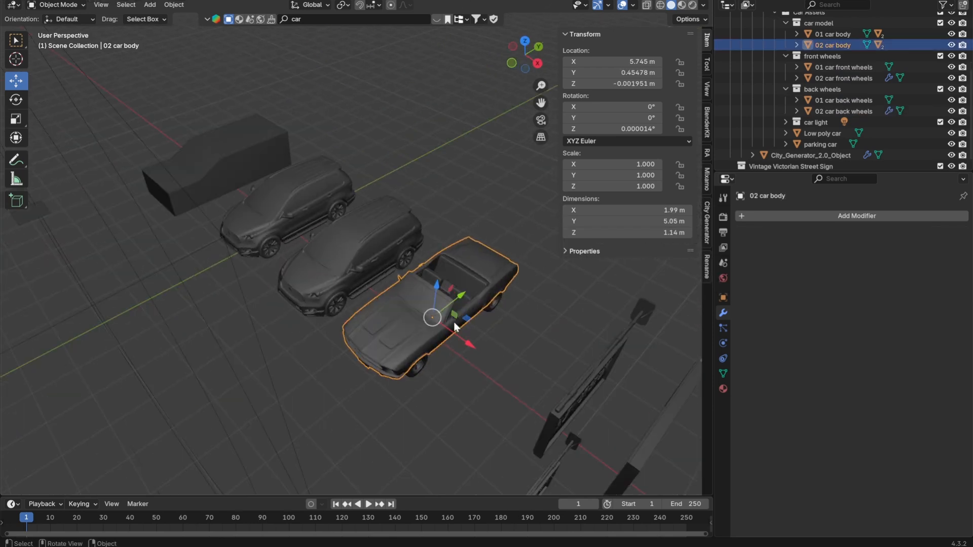
scroll(454, 315, up, 4)
click(394, 202)
scroll(433, 346, down, 2)
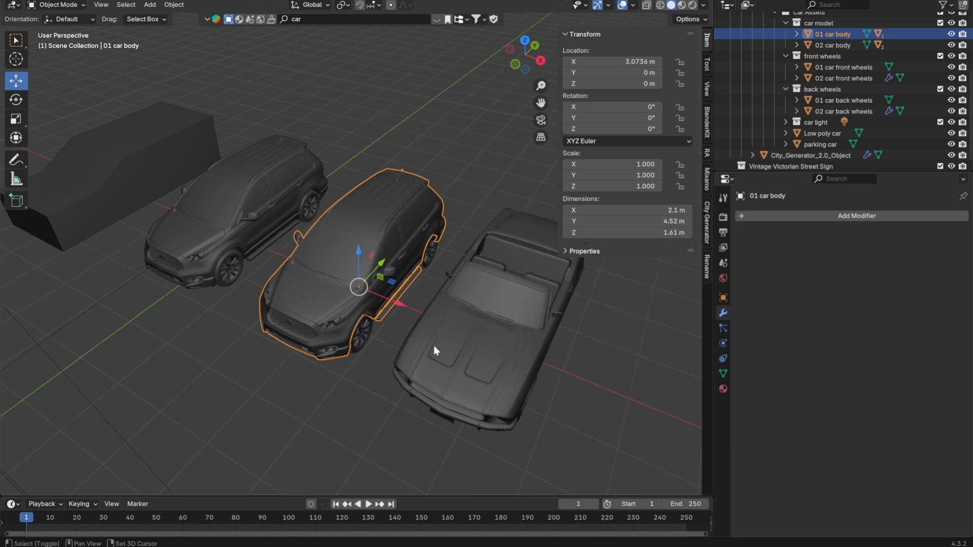
shift+click(476, 325)
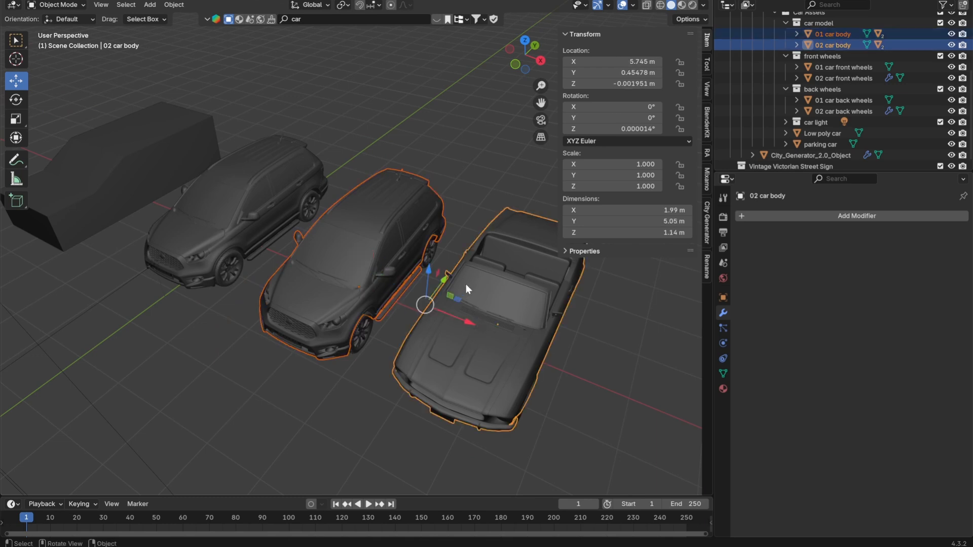
middle_drag(467, 283, 411, 271)
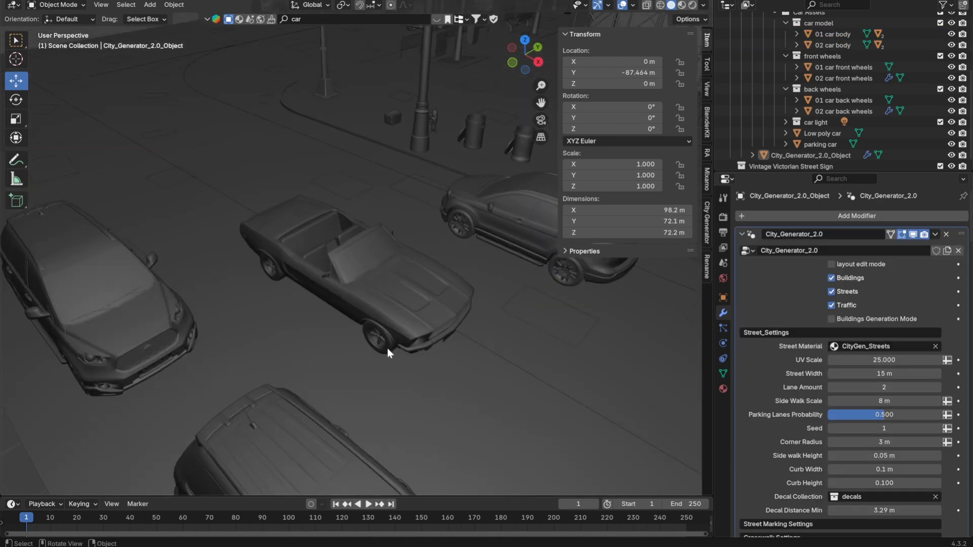
- Play the traffic animation in the generated city and examine the Mustang's body and spinning wheels up close
scroll(419, 271, up, 3)
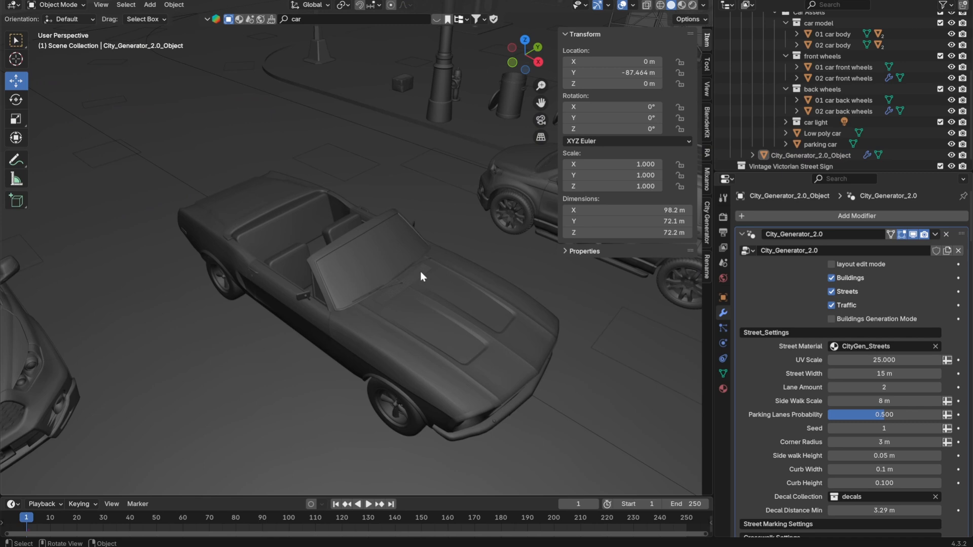
key(space)
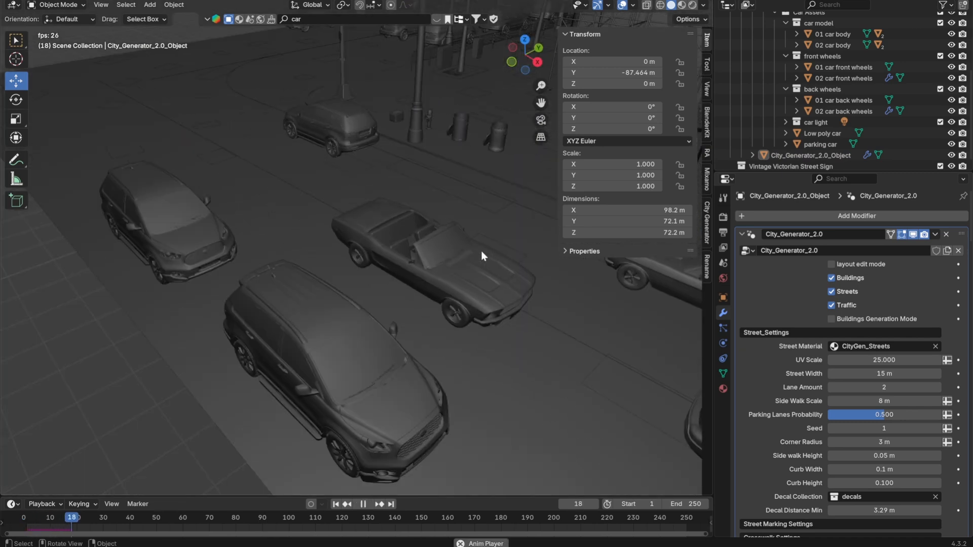
key(space)
scroll(523, 316, up, 3)
scroll(531, 302, up, 4)
shift+middle_drag(581, 318, 501, 256)
key(space)
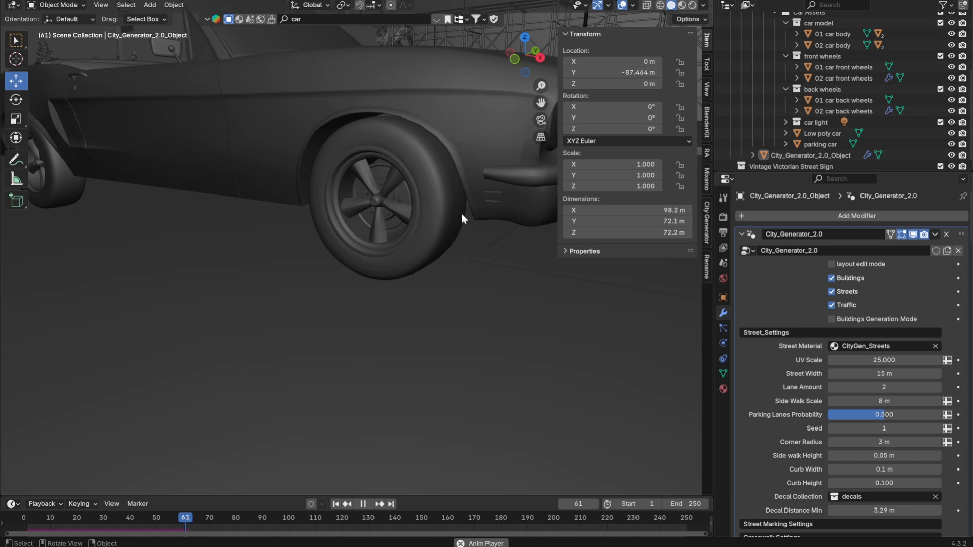
key(space)
scroll(538, 281, up, 2)
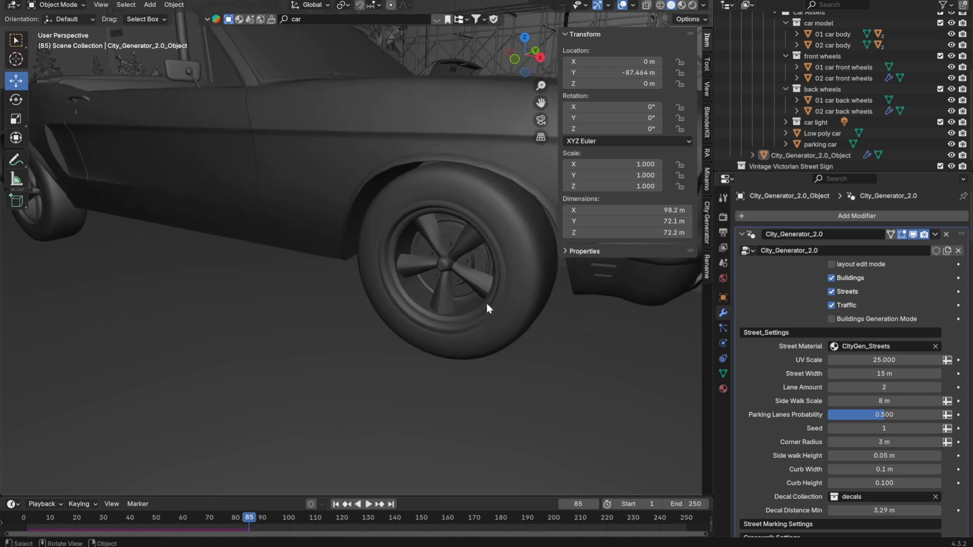
key(space)
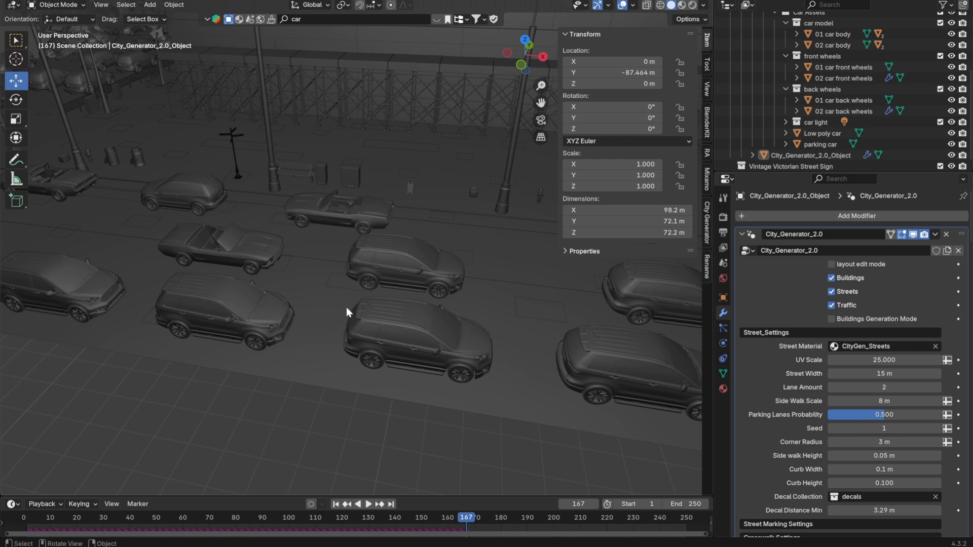
scroll(305, 241, down, 3)
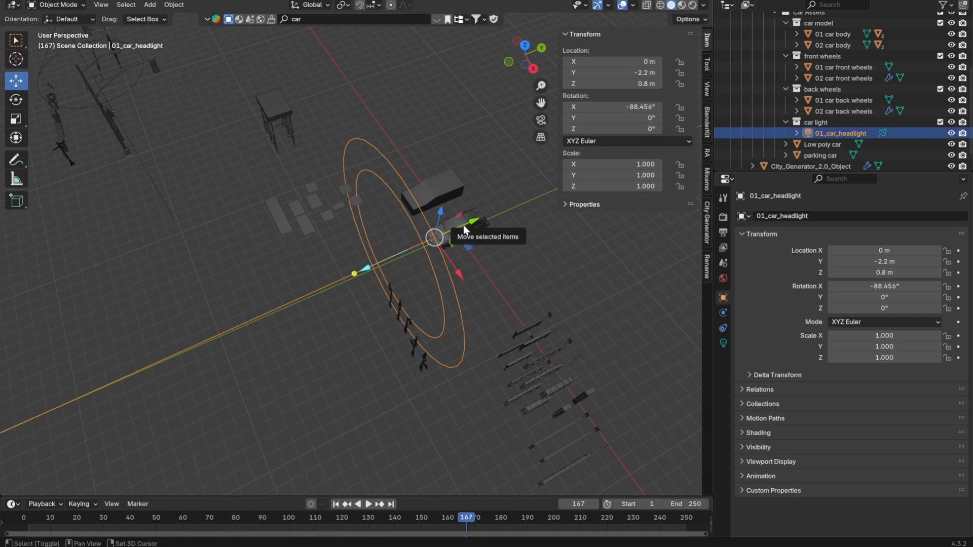
- Duplicate 01_car_headlight in place and rename the copy as 02_car_headlight
key(KP_Decimal)
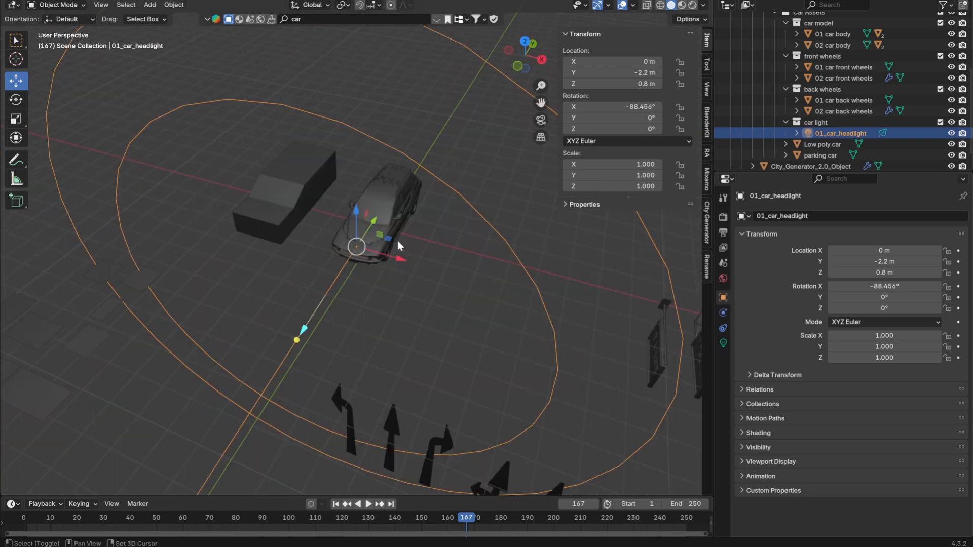
key(shift+d)
key(Escape)
double_click(872, 146)
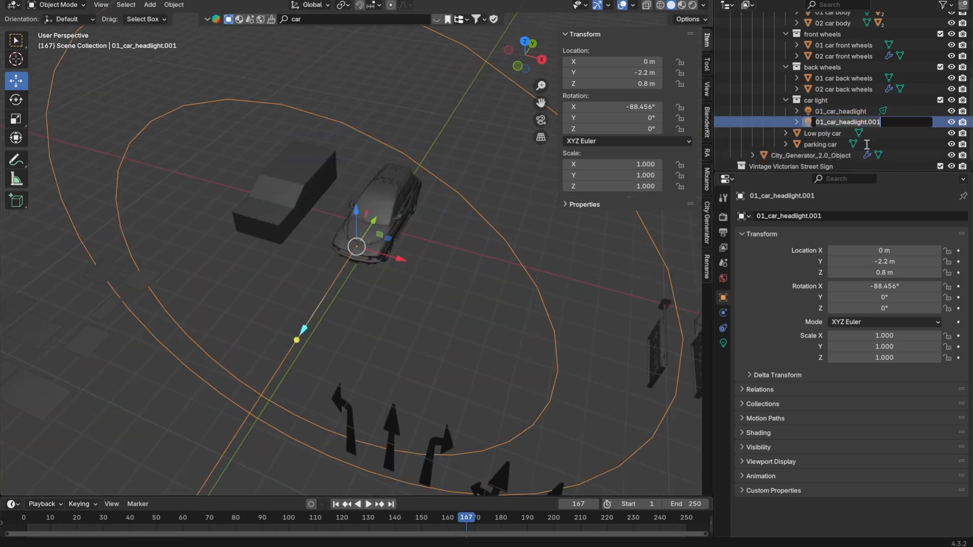
click(892, 127)
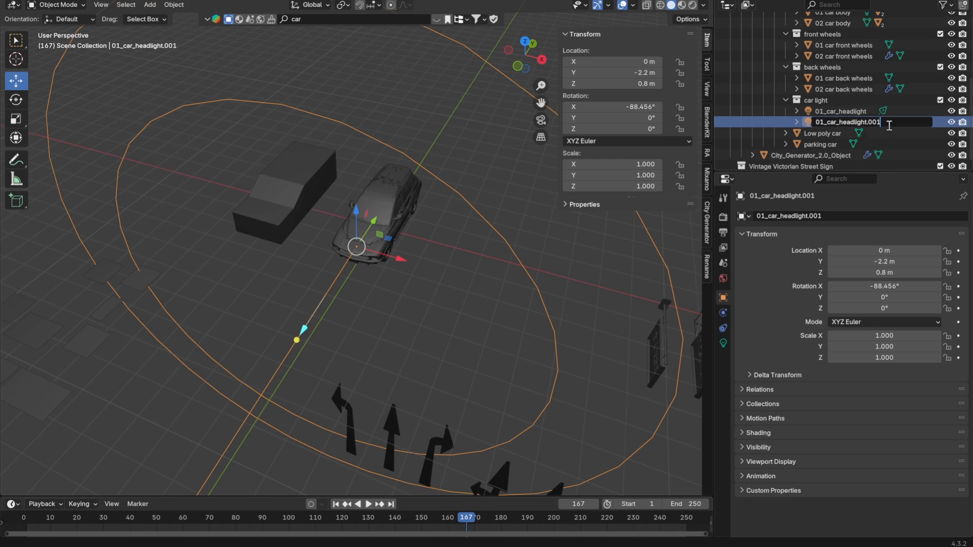
text(2)
key(Return)
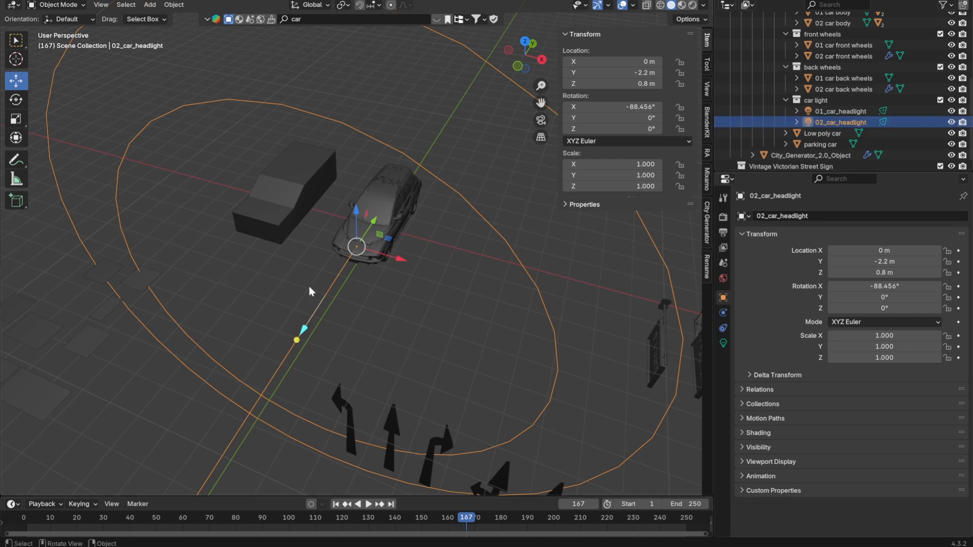
- Save the scene file
middle_drag(312, 292, 448, 230)
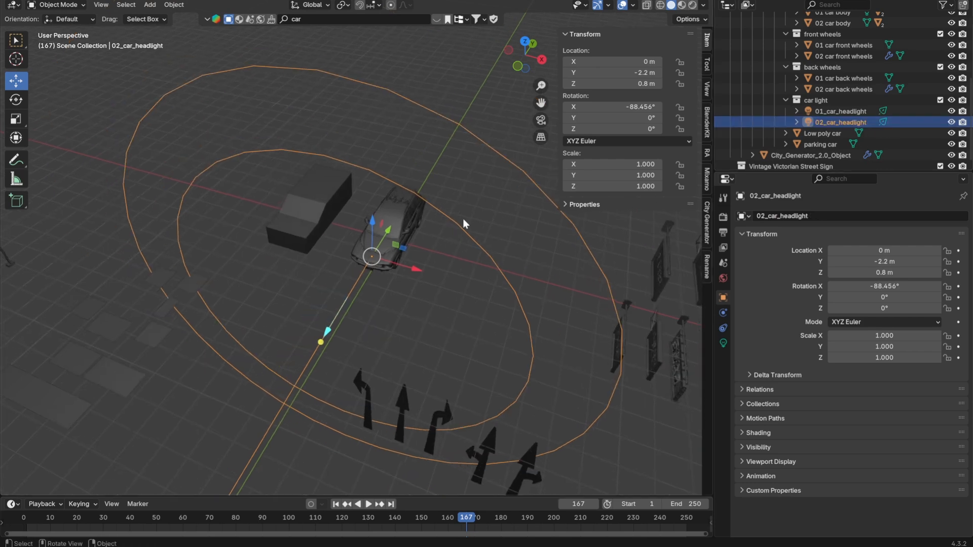
middle_drag(495, 236, 452, 342)
key(ctrl+s)
click(766, 391)
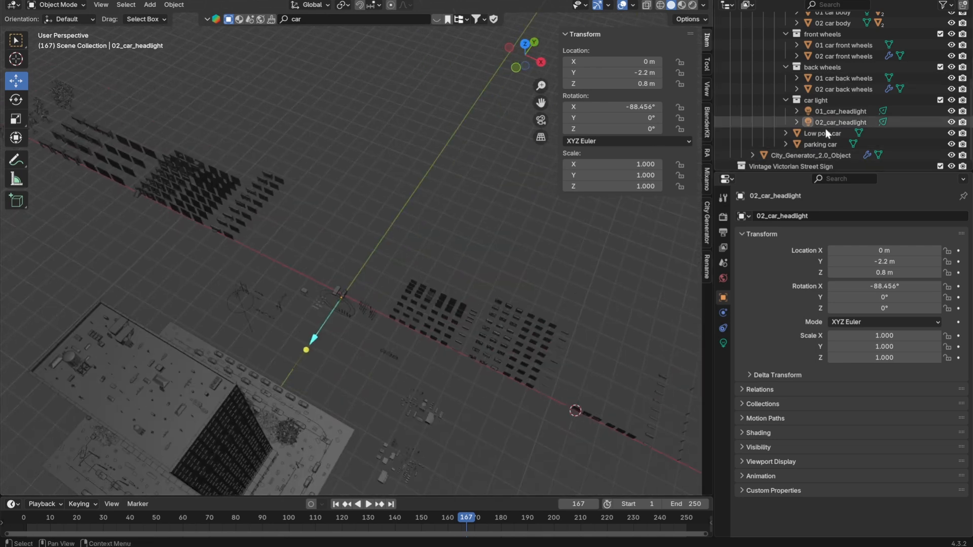
- Inspect the 01_HK GroundFloor.010 panel's mesh up close in Edit Mode, selecting the lower edge and front face of its overhanging fascia
shift+middle_drag(182, 236, 379, 279)
scroll(379, 278, up, 3)
click(394, 269)
key(Tab)
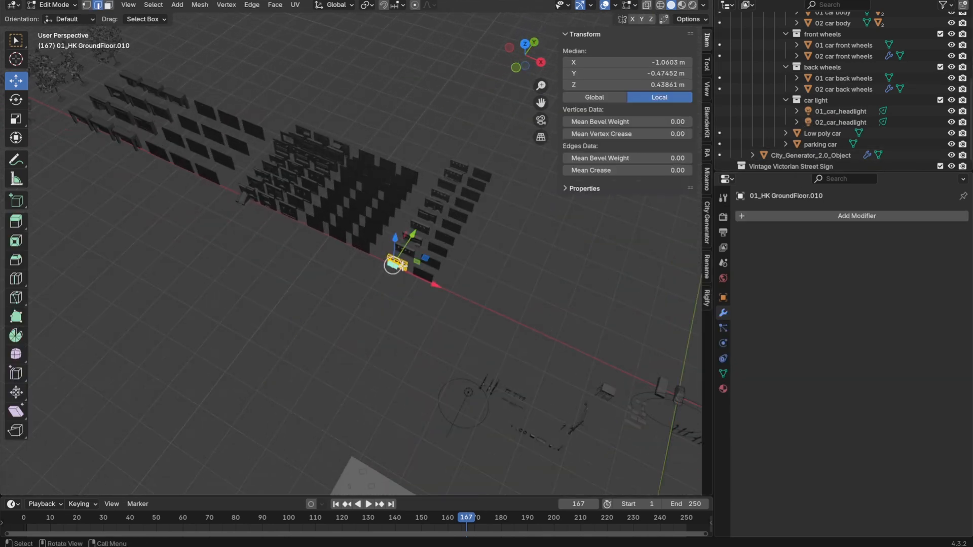
key(KP_Decimal)
middle_drag(407, 247, 408, 220)
click(408, 222)
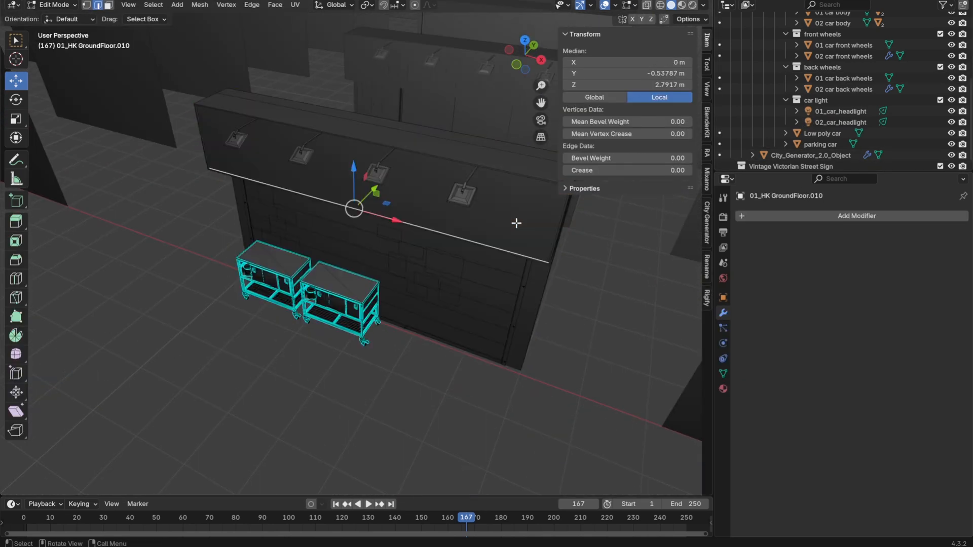
click(109, 7)
key(Tab)
scroll(294, 179, down, 12)
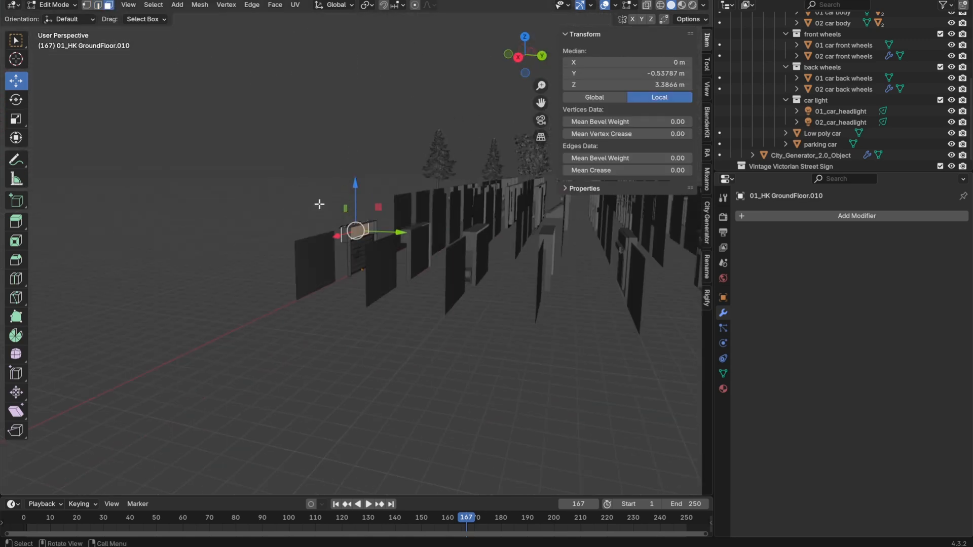
- Examine the traffic light.000 asset's mesh in Edit Mode and frame the whole object up close among the other assets
click(320, 117)
key(Tab)
key(KP_Decimal)
key(s)
click(451, 161)
key(Tab)
scroll(421, 166, up, 2)
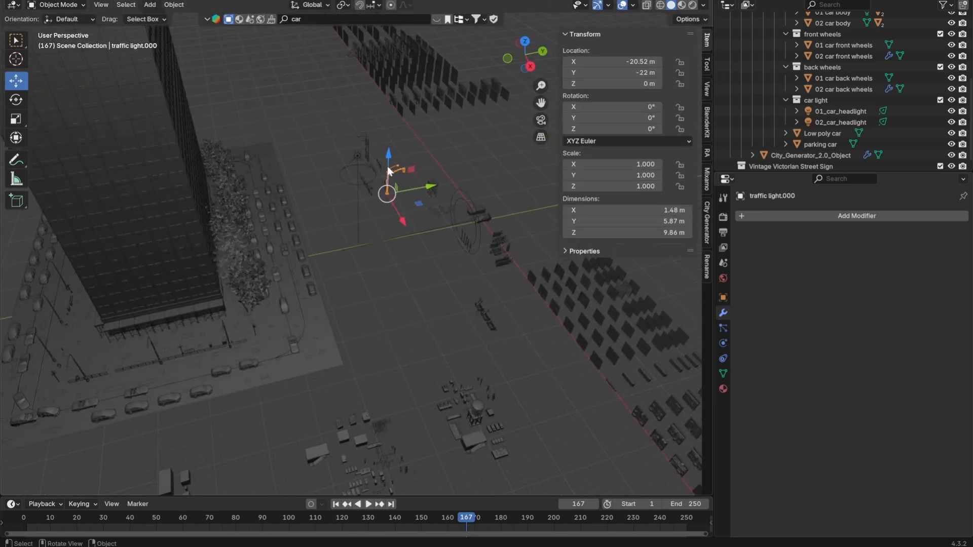
key(Tab)
middle_drag(279, 219, 467, 223)
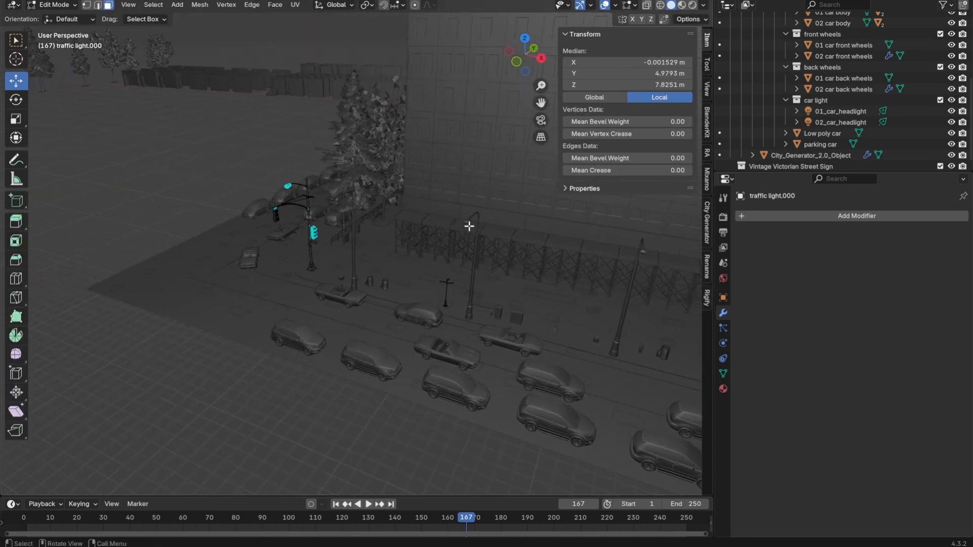
key(Tab)
key(KP_Decimal)
- Collapse the asset hierarchy and exclude the City_Gen_2.0_Assets collection from the view layer
click(752, 52)
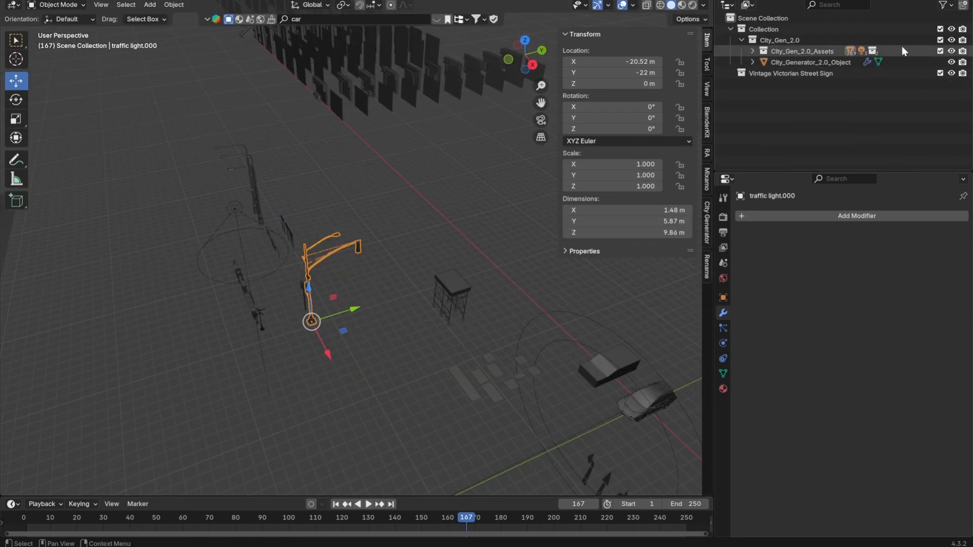
click(940, 51)
- Extend the City_Generator_2.0_Object base mesh from its edge in Edit Mode to add a second building block beside the tower
click(297, 178)
key(Tab)
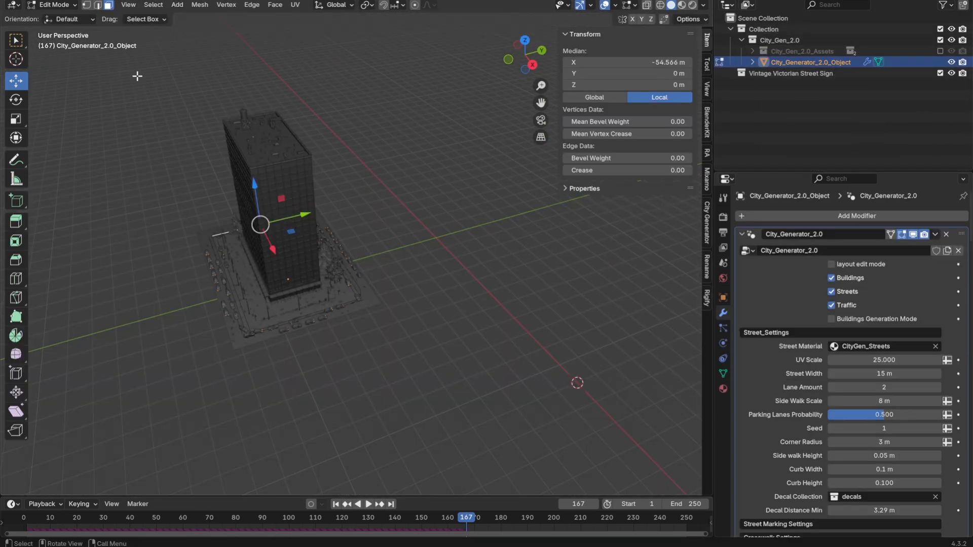
key(Tab)
key(alt+a)
scroll(398, 212, up, 5)
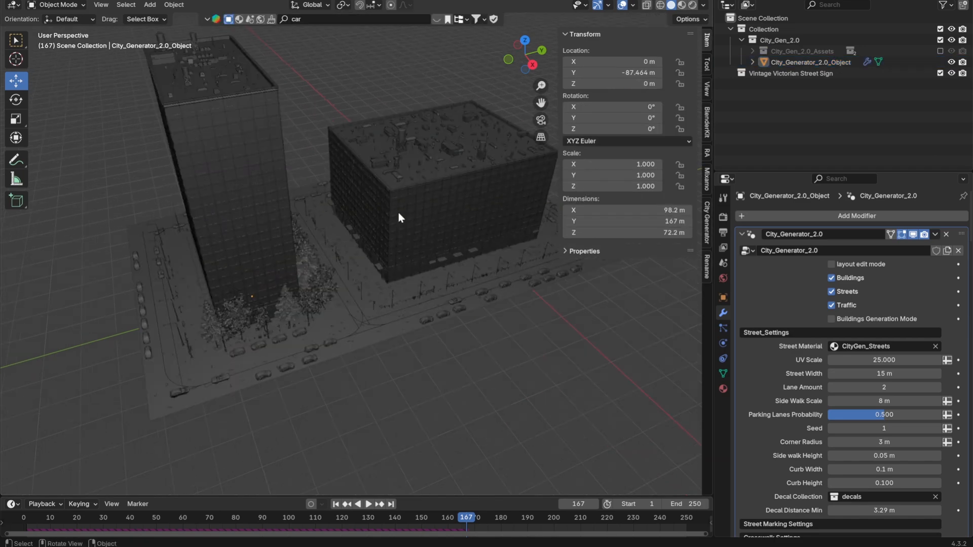